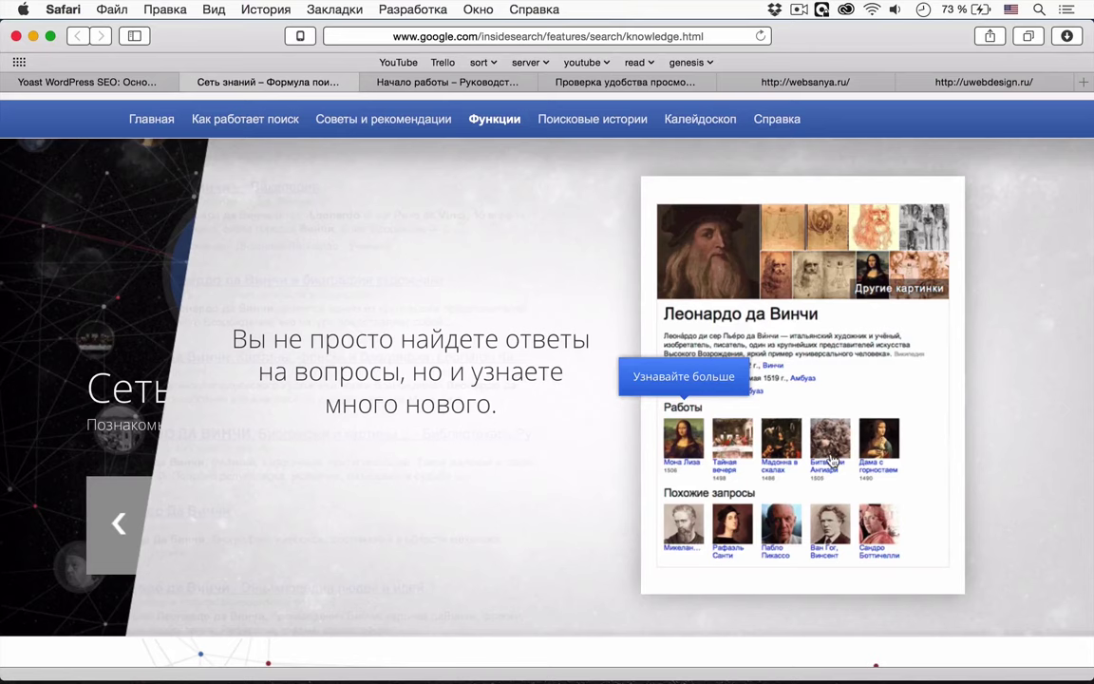
Advance the Knowledge Graph presentation to the «Тайная вечеря» example and detach the Yoast WordPress SEO settings tab into its own window.
click(712, 378)
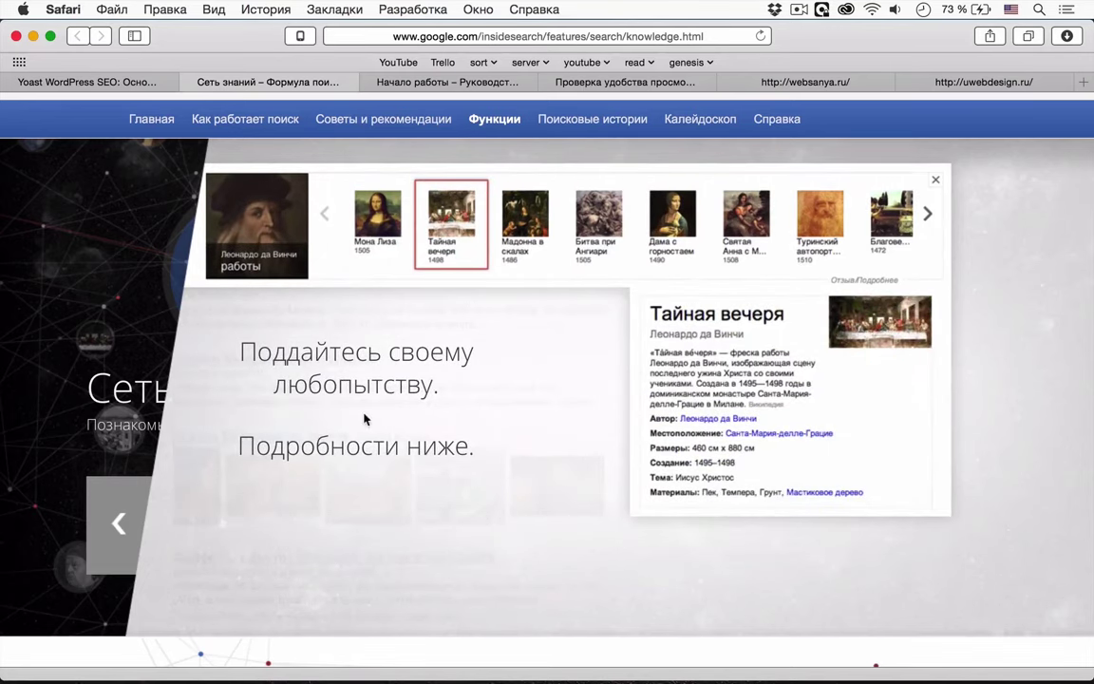
scroll(342, 433, down, 3)
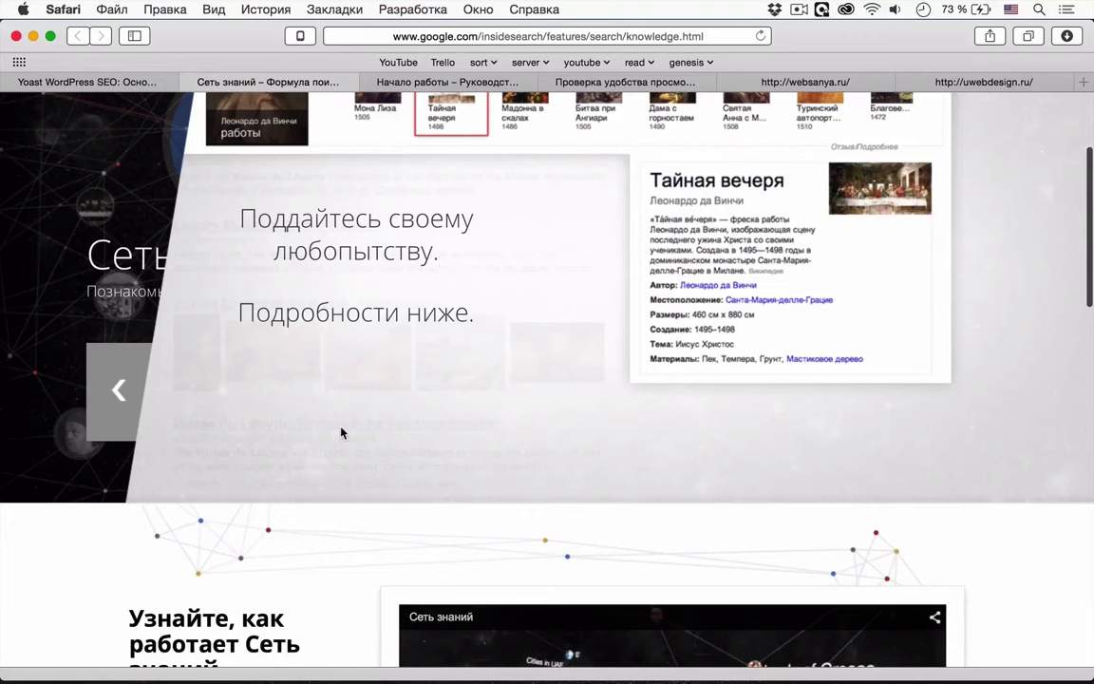
drag(140, 82, 271, 291)
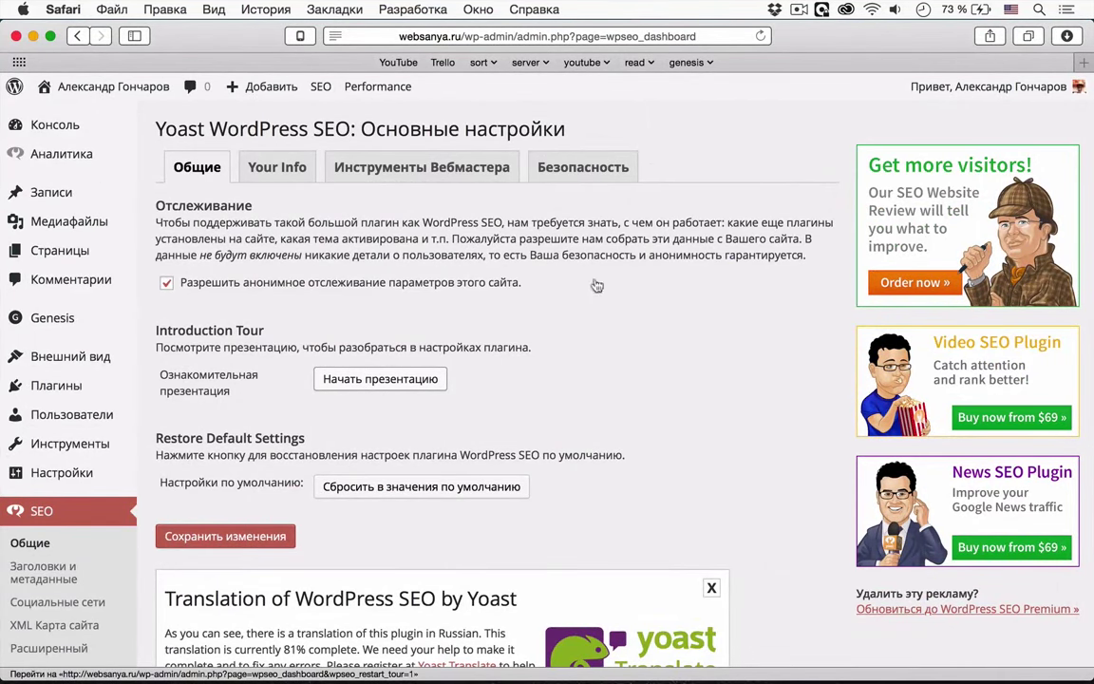
Examine the Yoast general settings page, including tracking, introduction tour, default reset and the debug information listing.
mouse_move(785, 674)
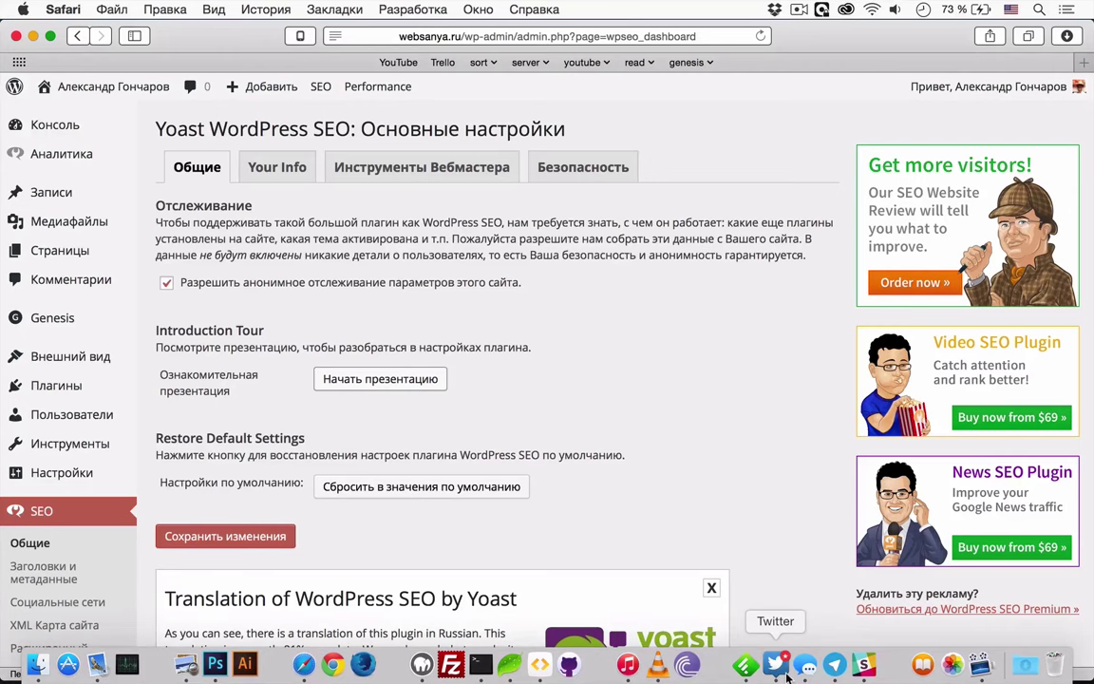
scroll(793, 587, down, 2)
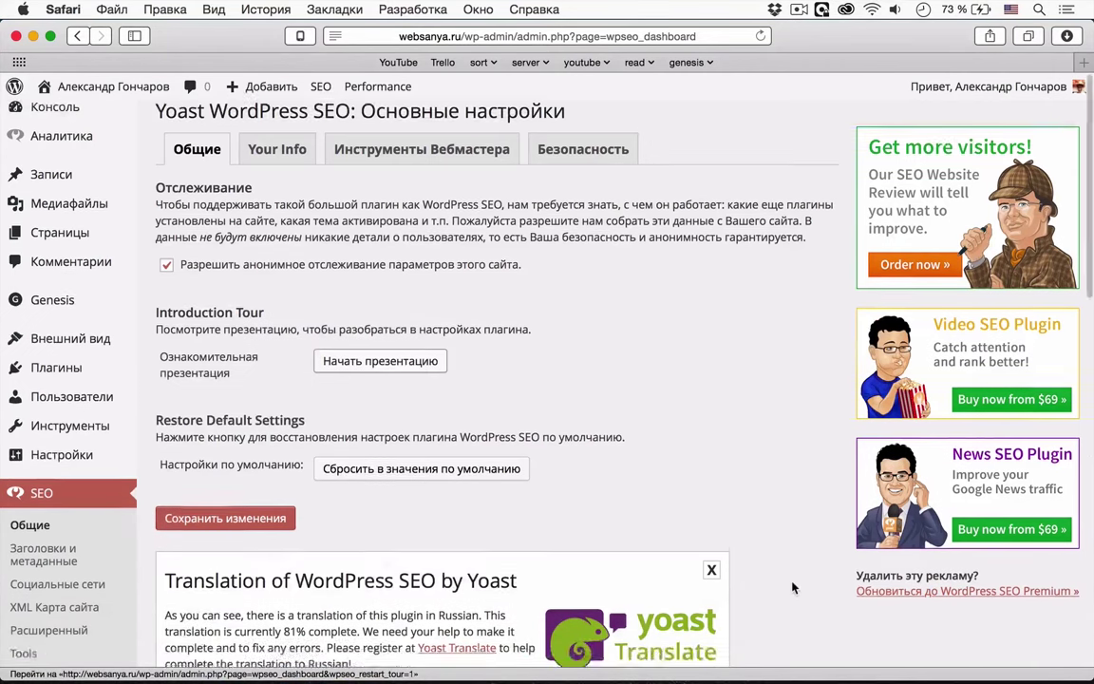
scroll(564, 328, up, 2)
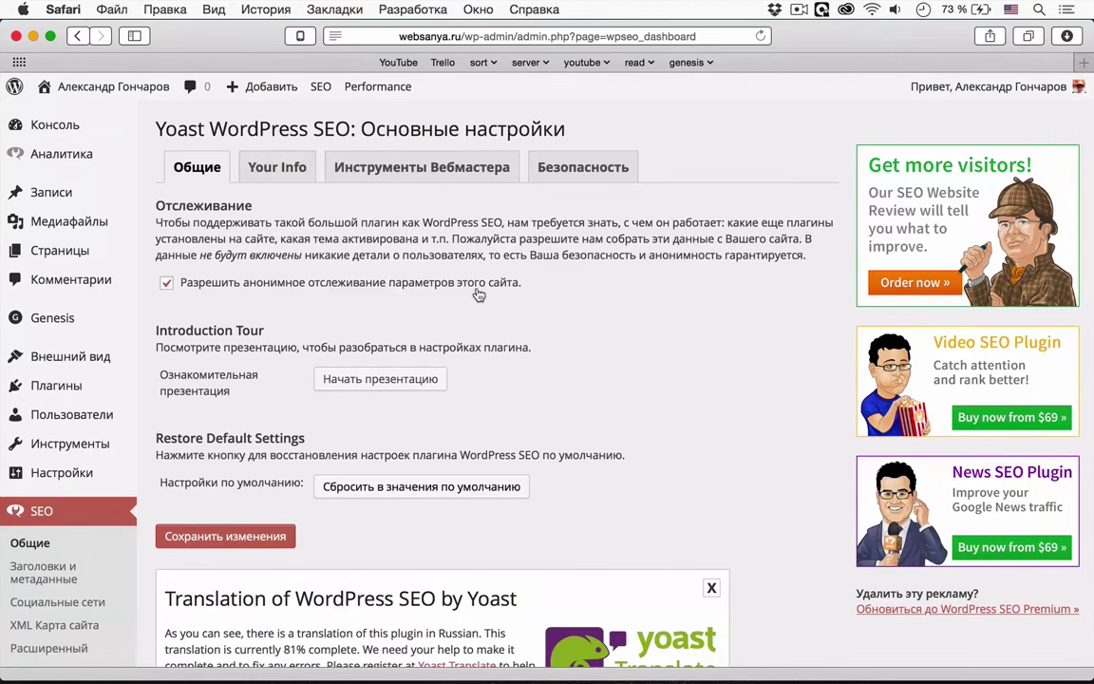
scroll(484, 292, down, 2)
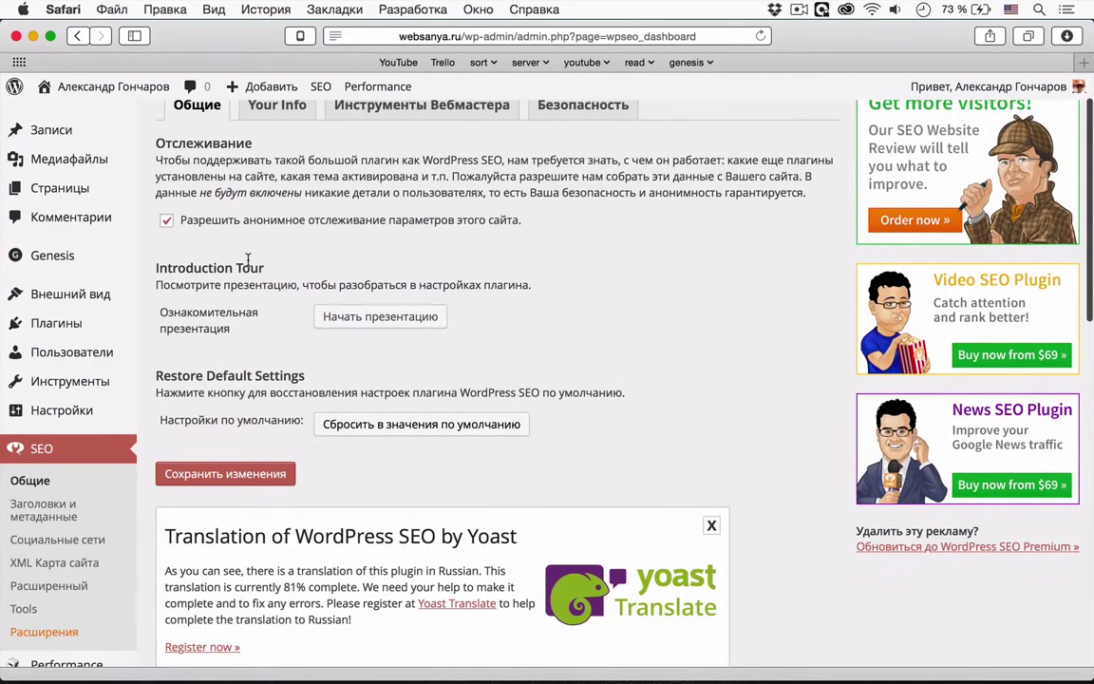
scroll(248, 259, up, 1)
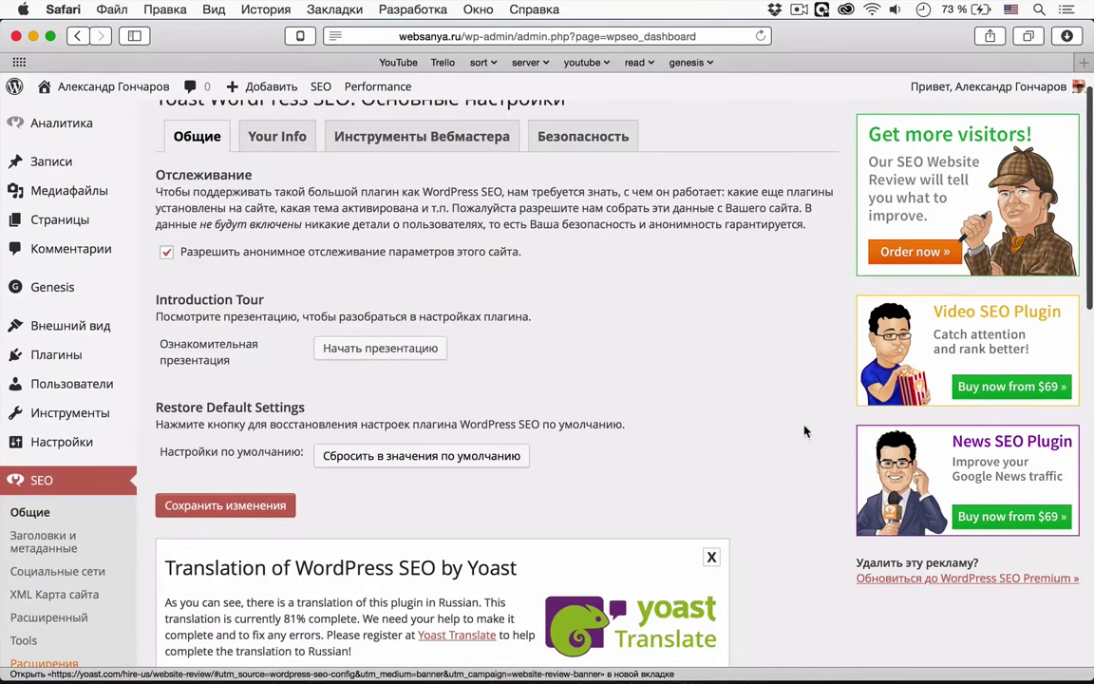
scroll(802, 430, down, 5)
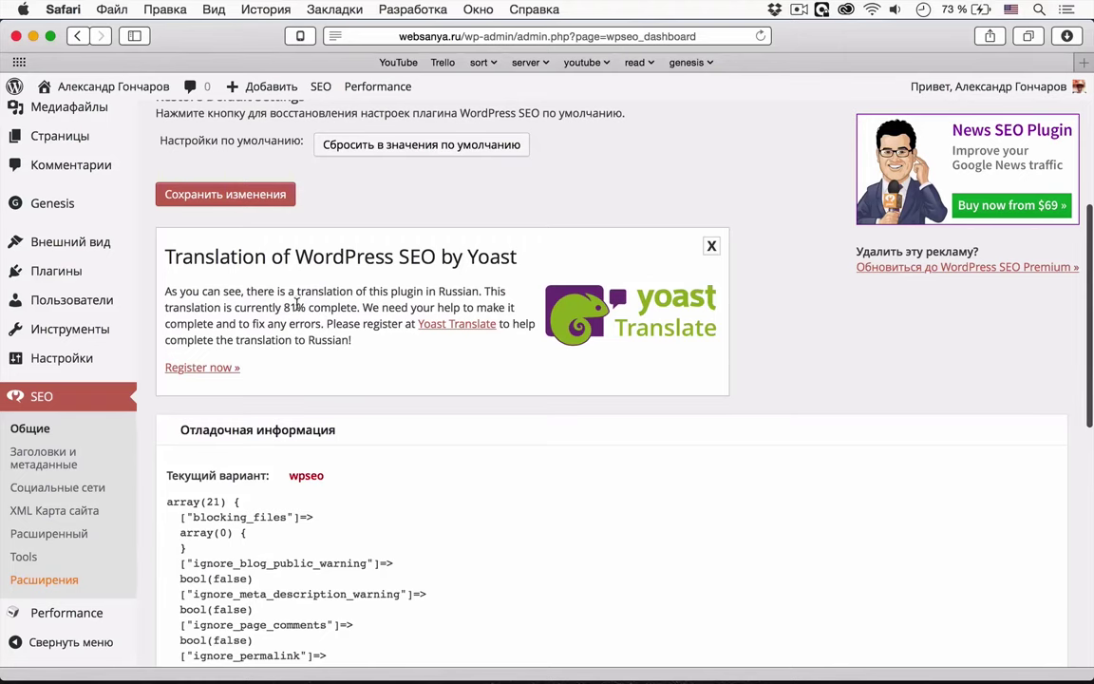
scroll(306, 304, up, 2)
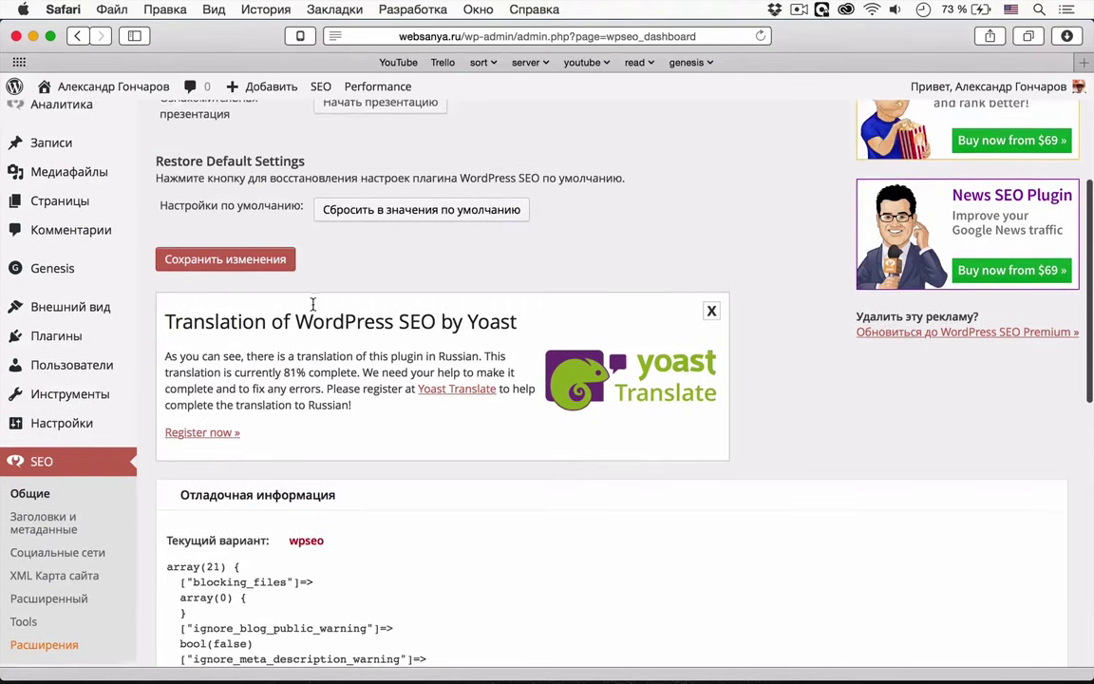
scroll(313, 309, down, 4)
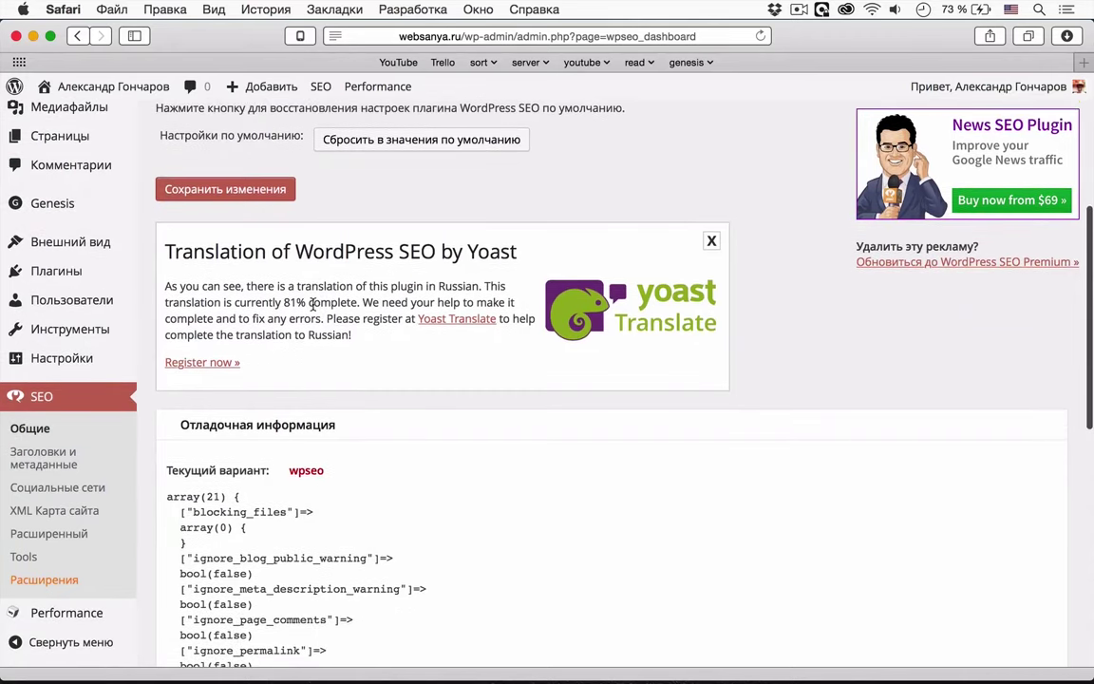
scroll(313, 309, down, 10)
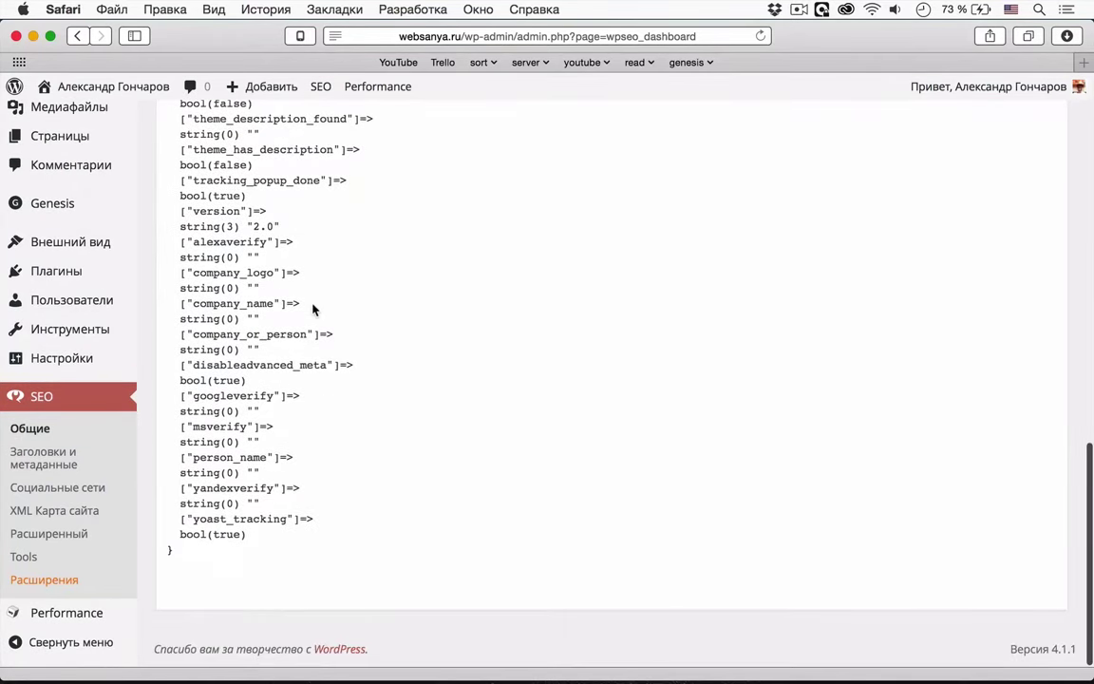
scroll(313, 309, up, 4)
scroll(314, 309, up, 2)
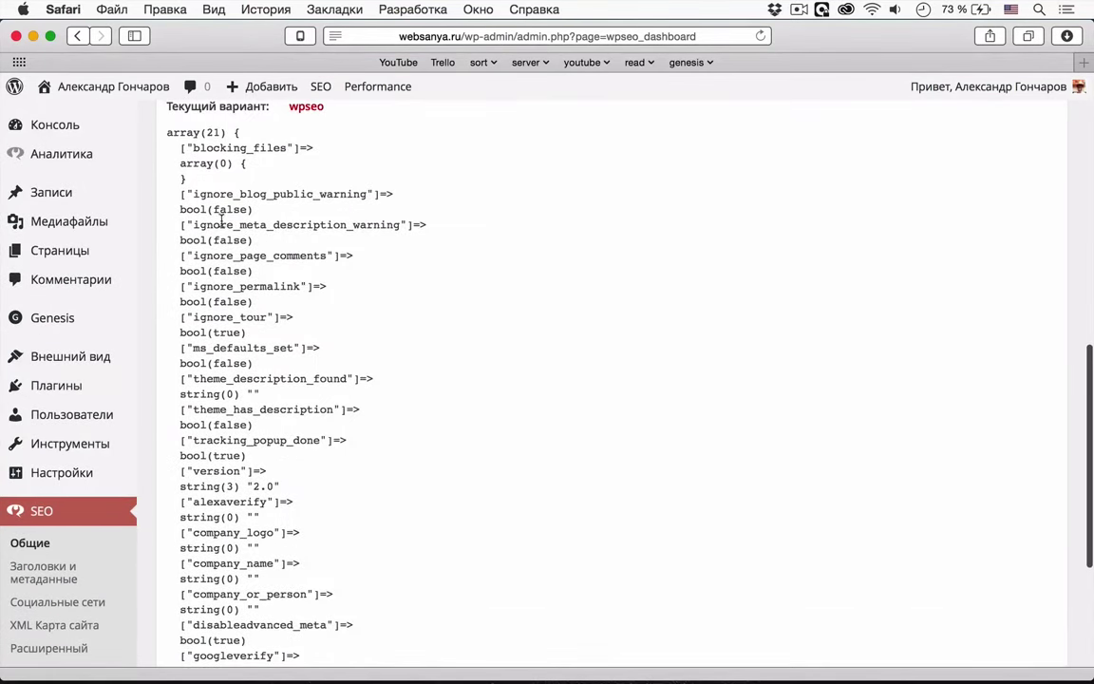
scroll(290, 192, down, 3)
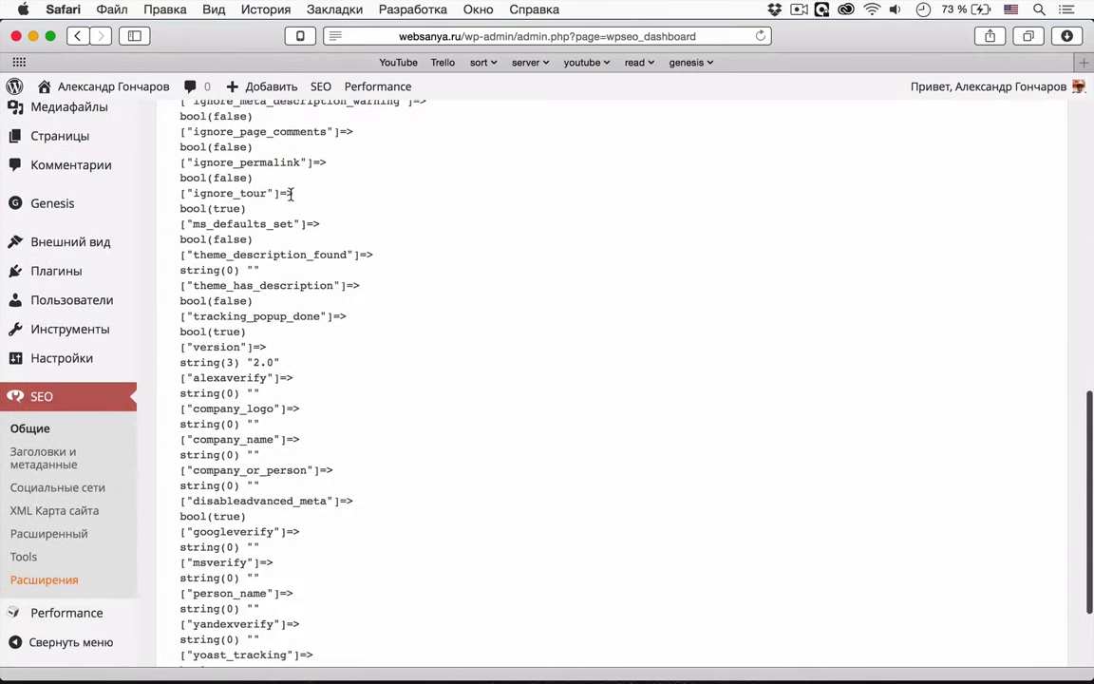
scroll(270, 513, down, 3)
scroll(270, 503, up, 10)
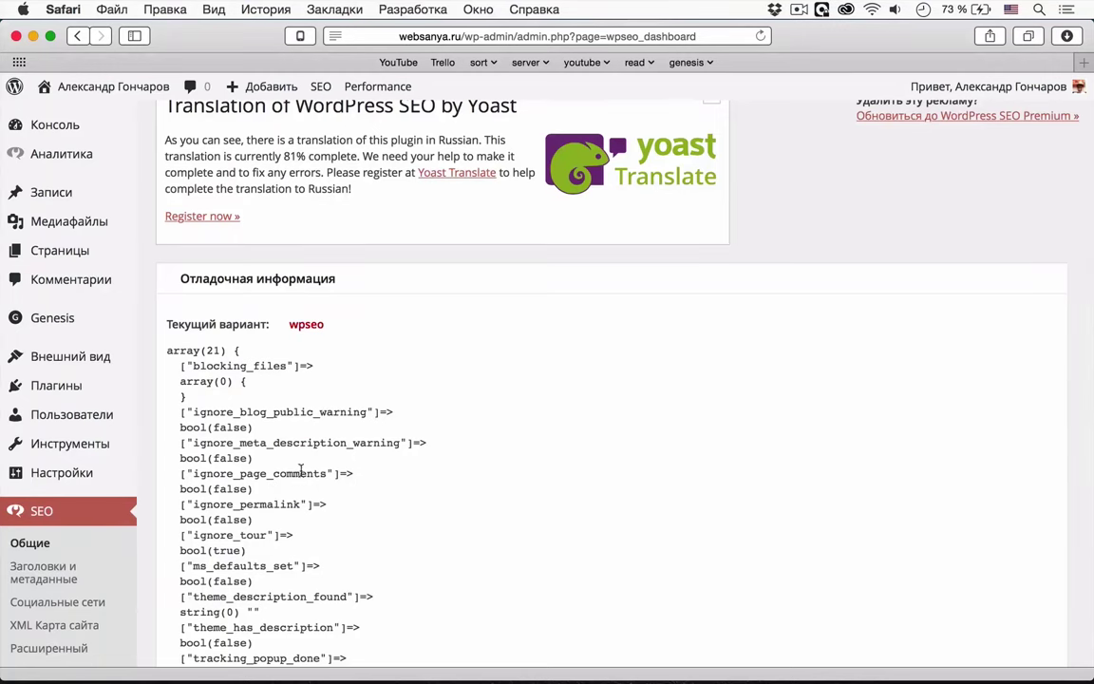
scroll(273, 407, up, 10)
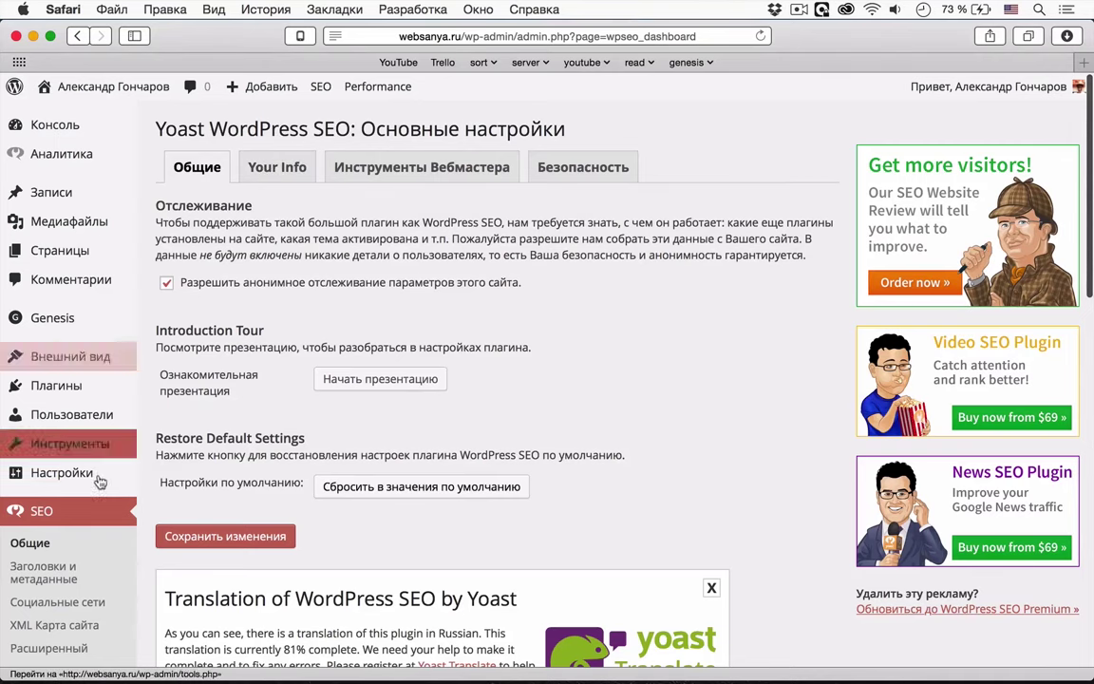
In the Yoast Your Info settings, set «Company or person» to Person.
click(258, 167)
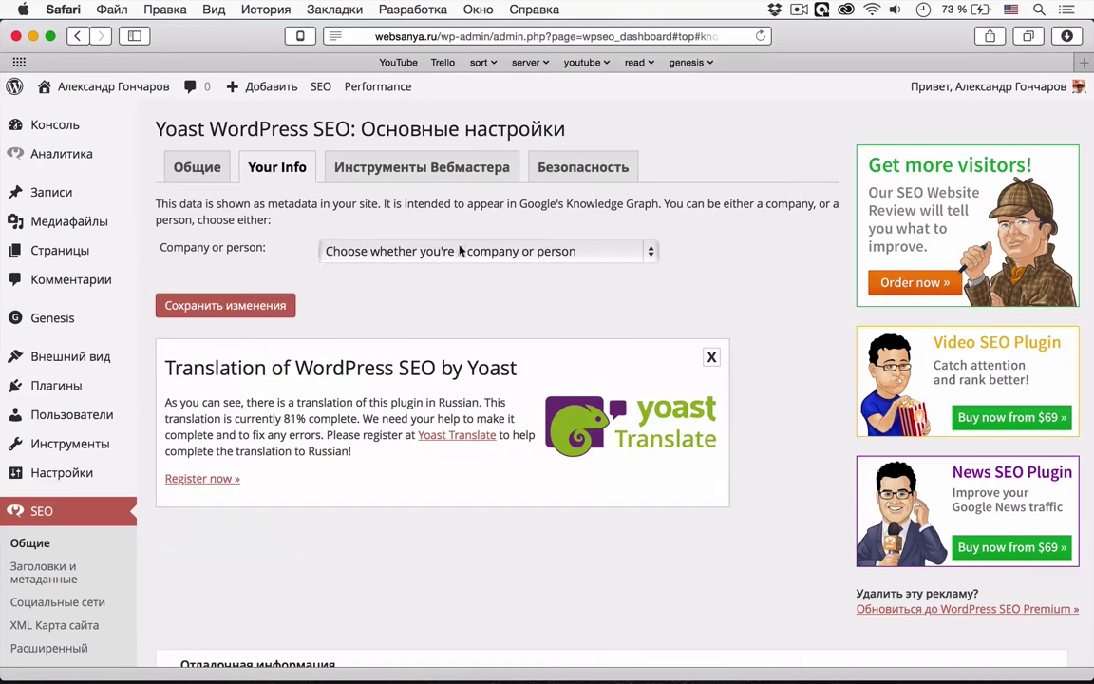
click(408, 251)
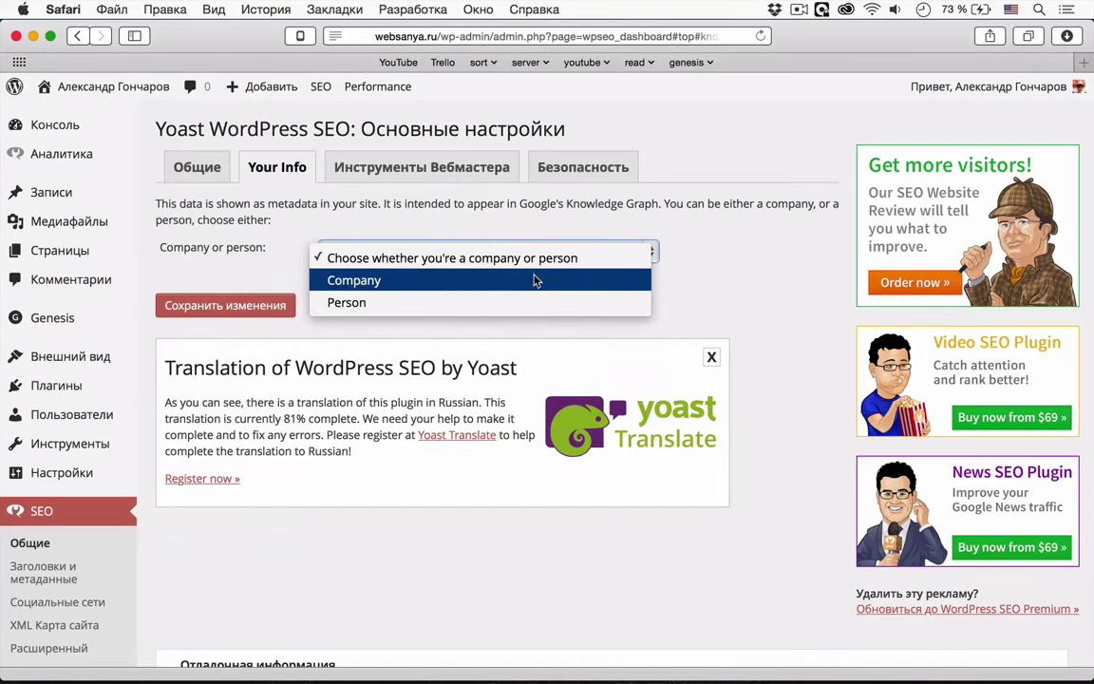
click(620, 234)
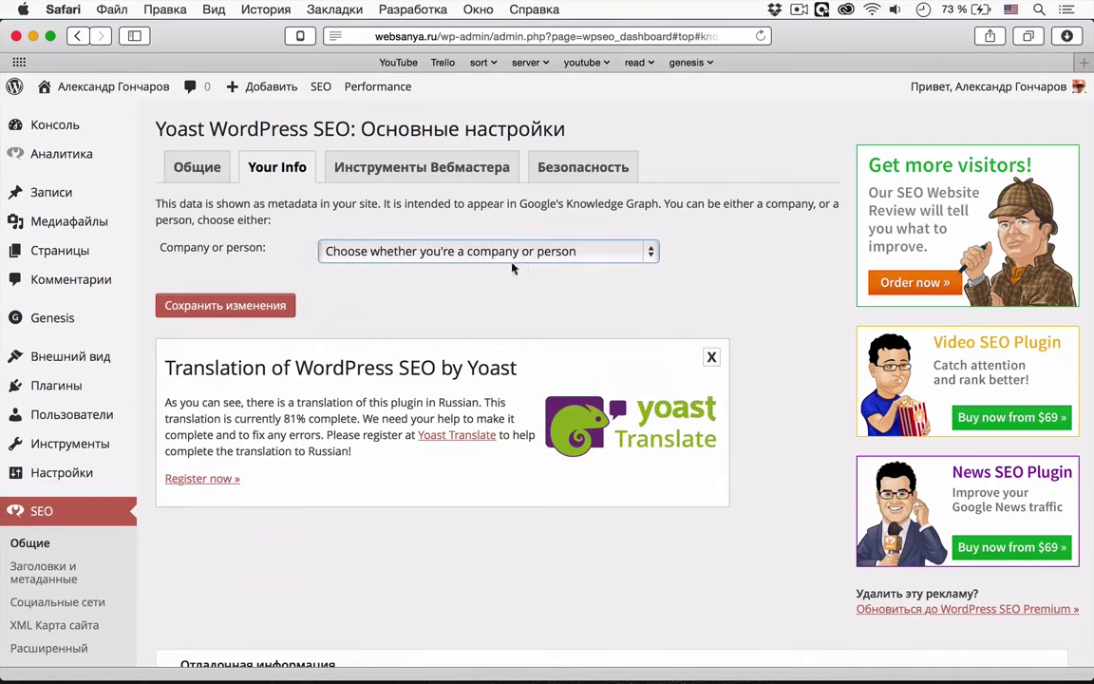
click(372, 252)
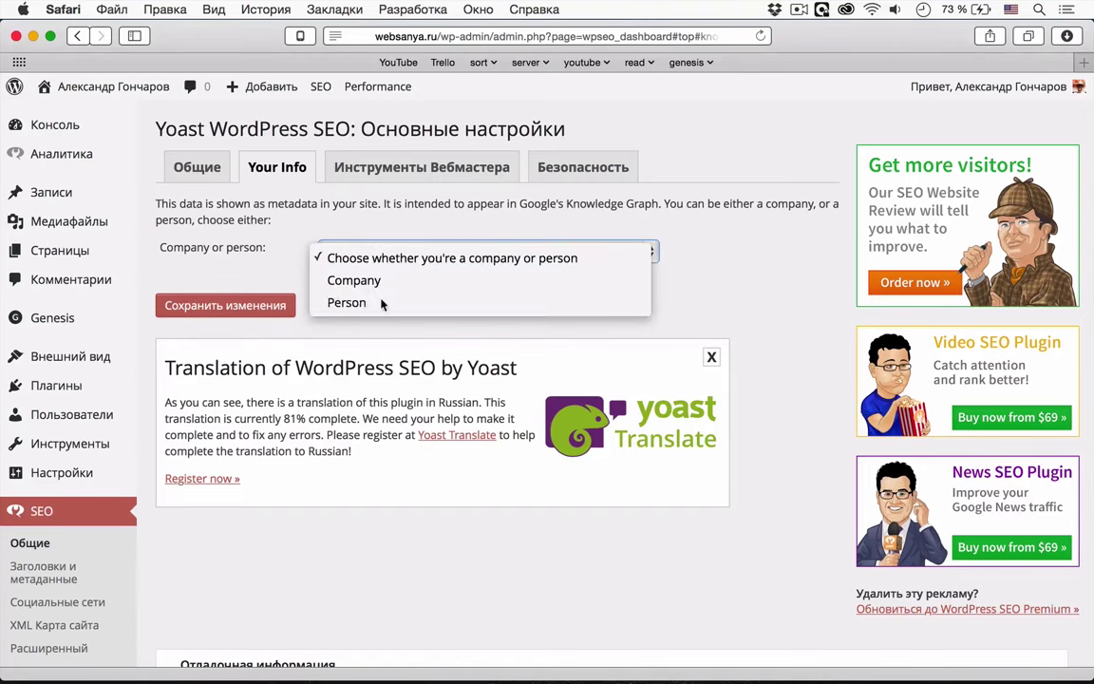
click(378, 301)
Enter the site owner's full name in Russian as the person's name and save the Your Info settings.
click(327, 314)
text(flk)
key(cmd+a)
text(Александр Гончаров)
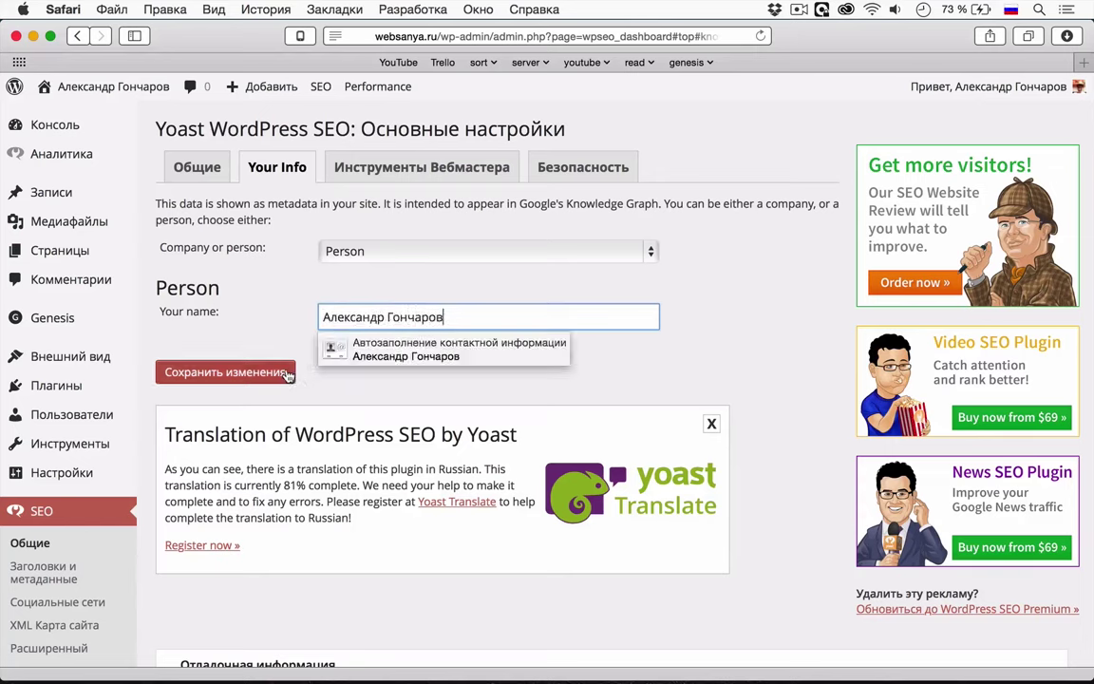
click(283, 350)
click(284, 375)
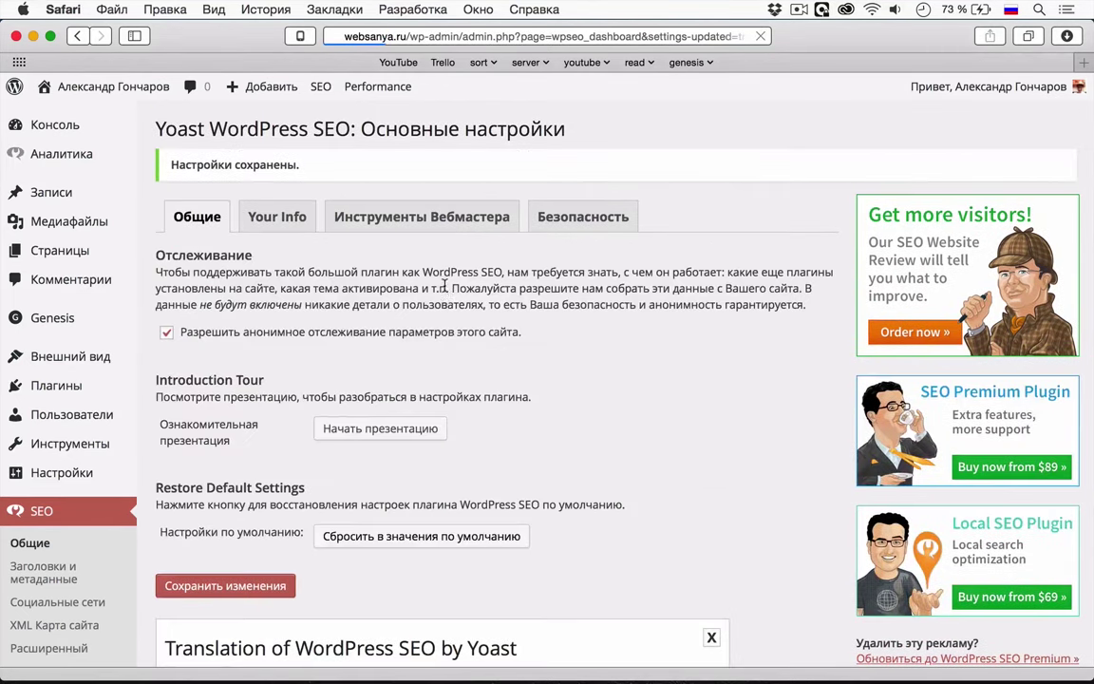
Review the saved Your Info data, the «Инструменты Вебмастера» verification fields and the «Безопасность» option.
click(288, 226)
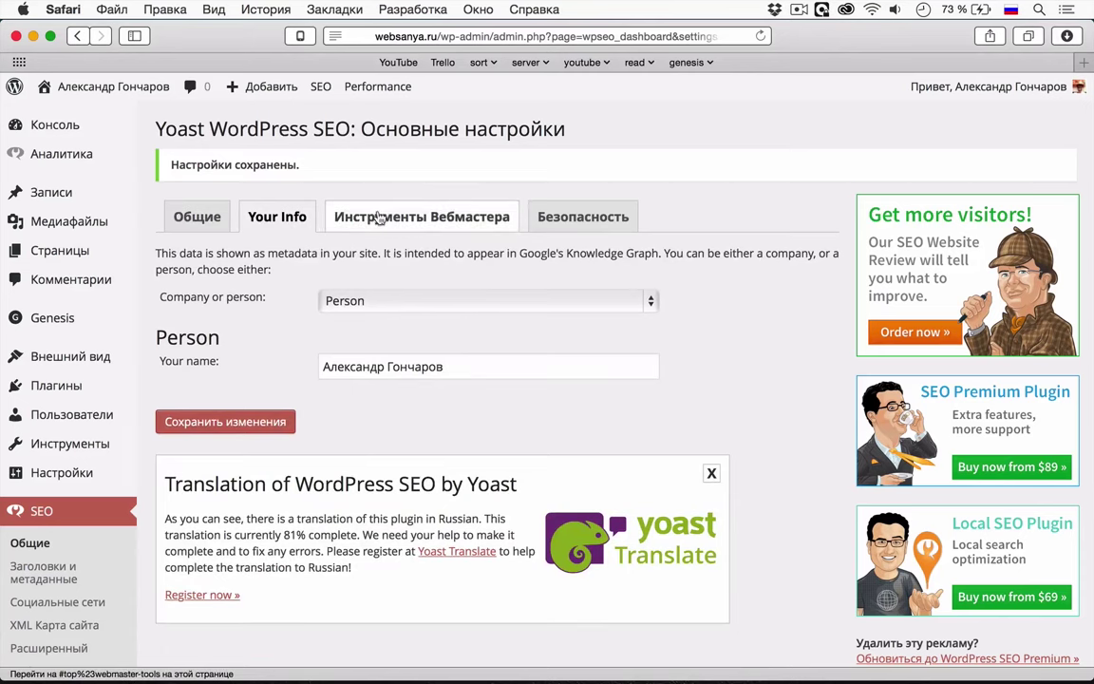
click(347, 211)
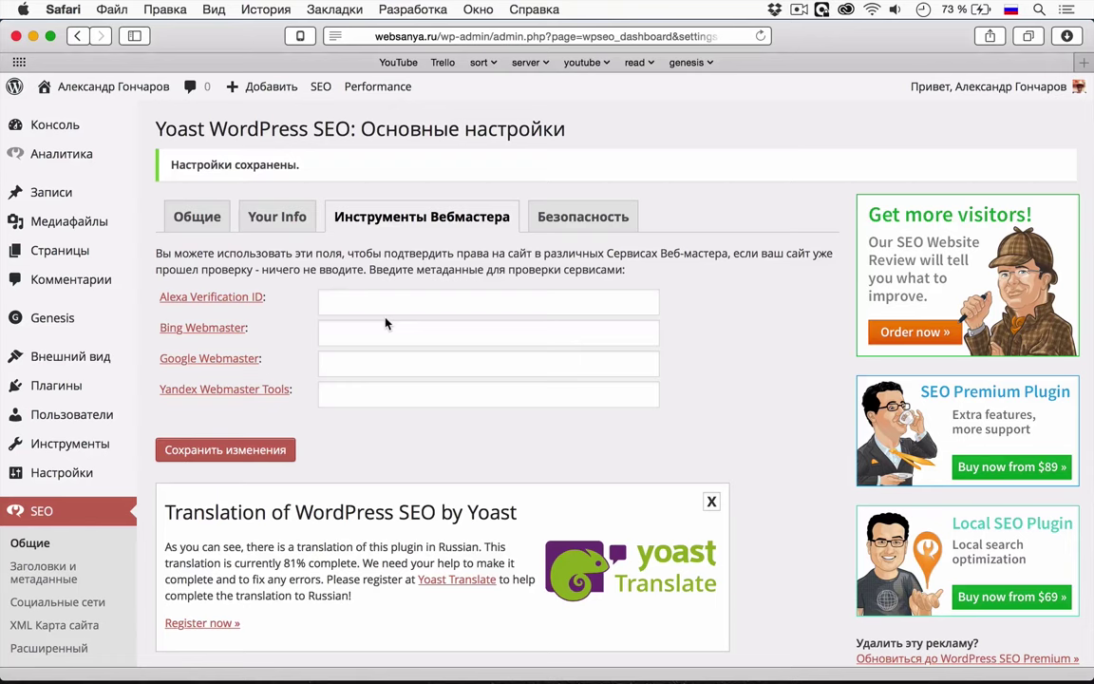
click(612, 216)
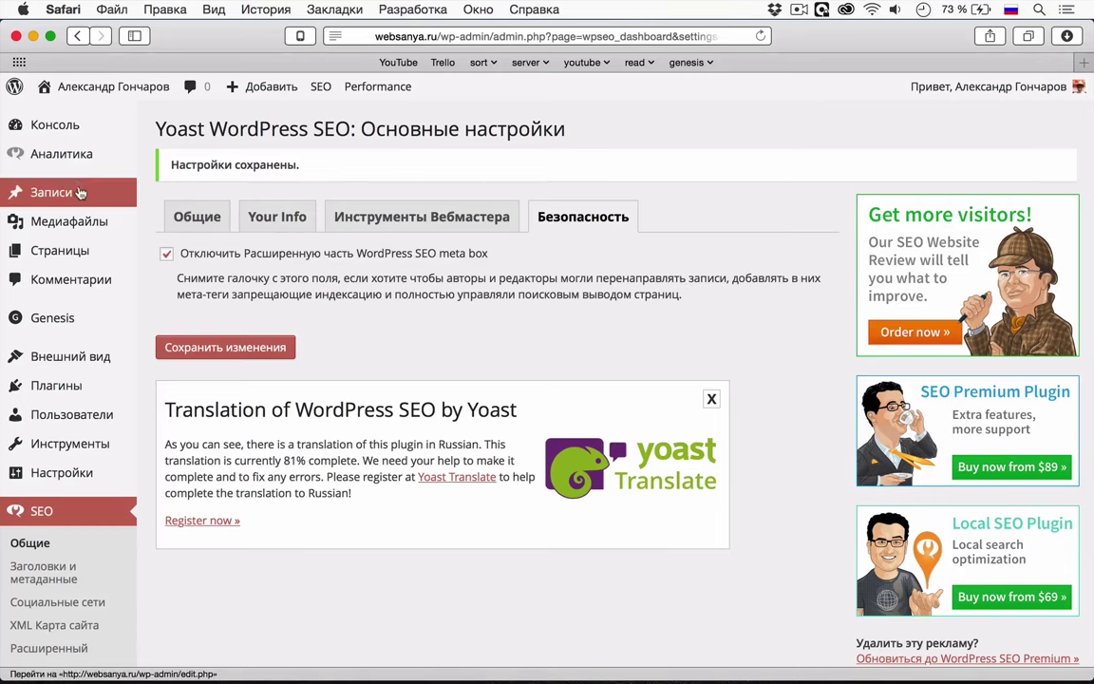
mouse_move(88, 185)
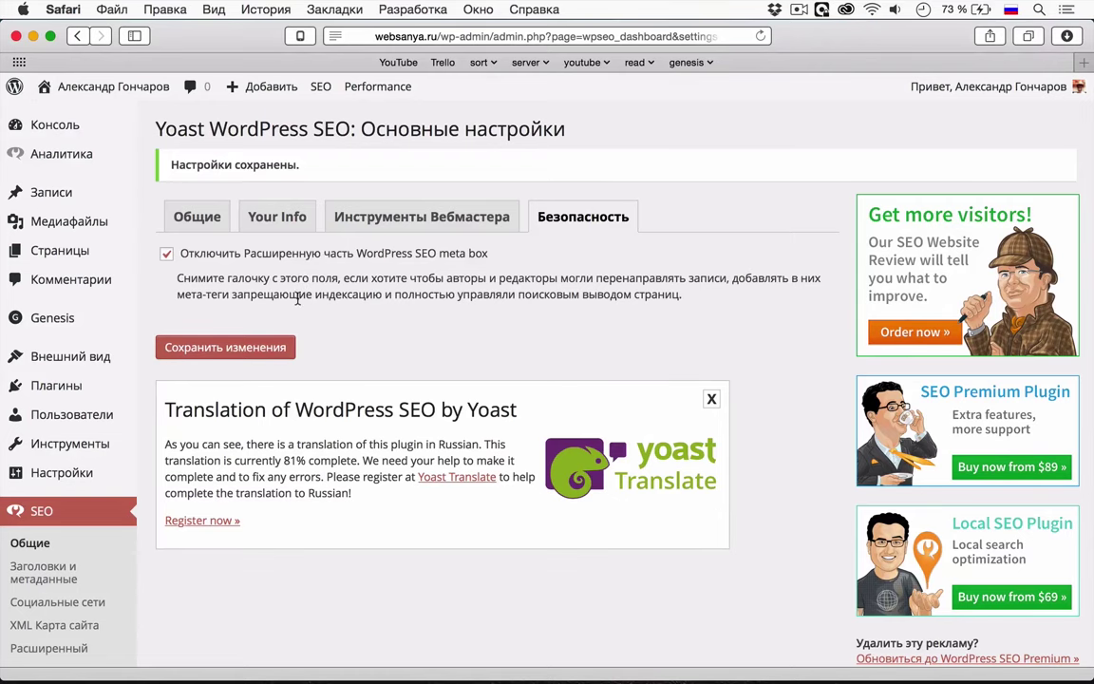
scroll(297, 299, down, 1)
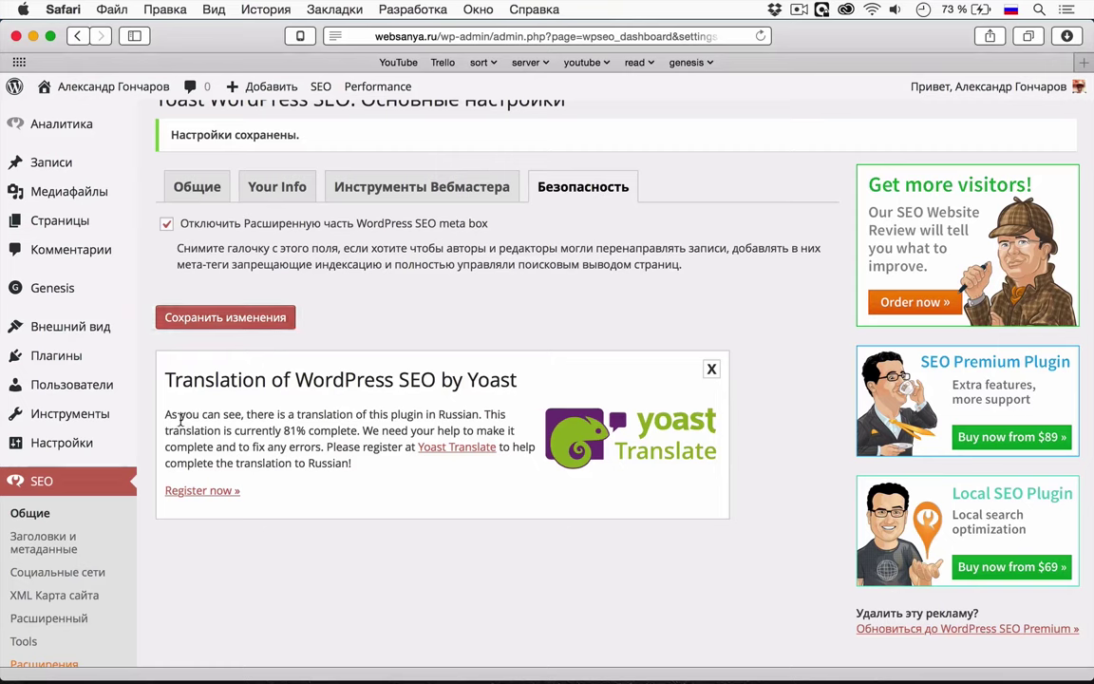
Open the «Заголовки и метаданные» settings of the SEO plugin, and close the «Сеть знаний» tab in the other Safari window.
click(66, 548)
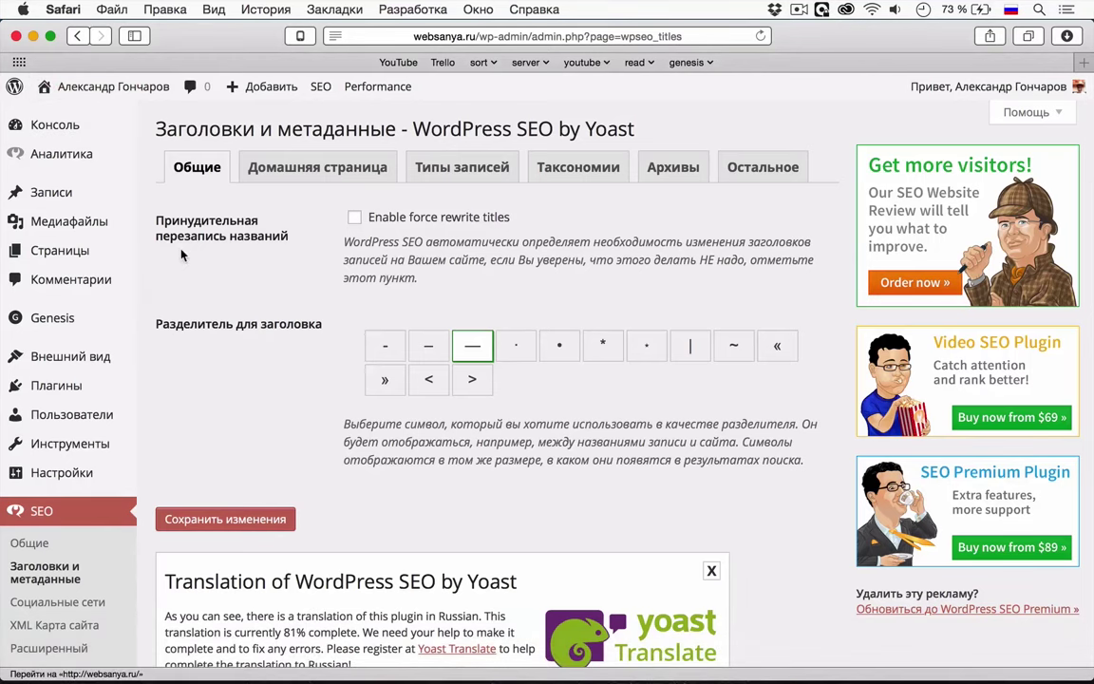
right_click(304, 664)
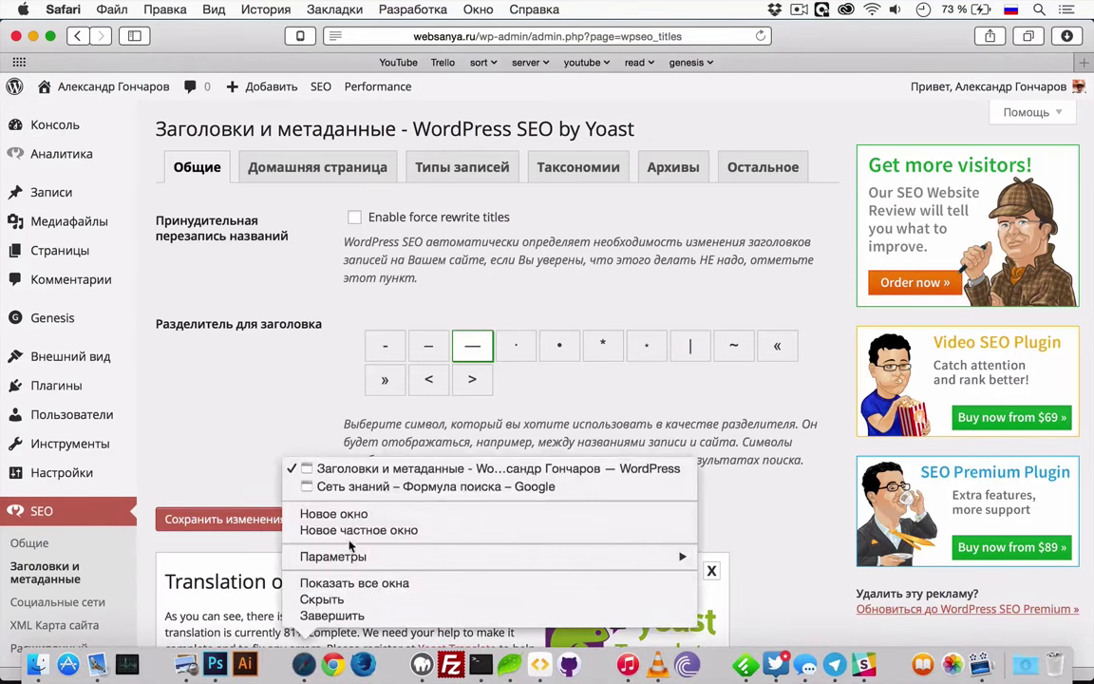
click(353, 487)
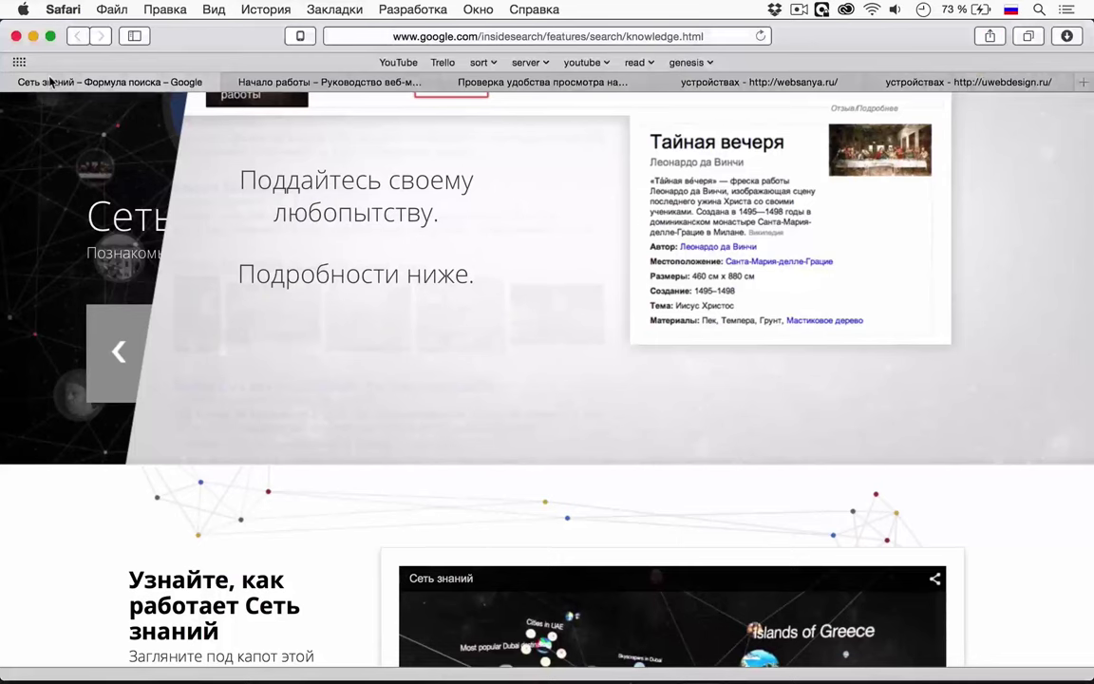
click(16, 83)
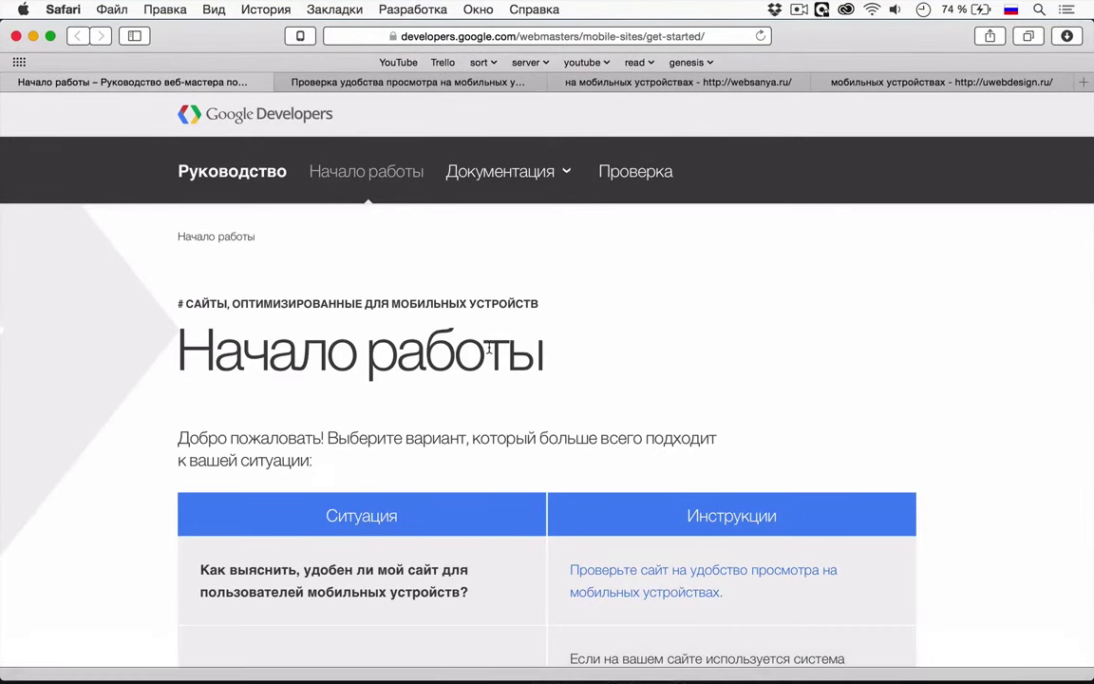
Return to the WordPress admin window and examine the forced title rewrite and title separator options.
right_click(304, 663)
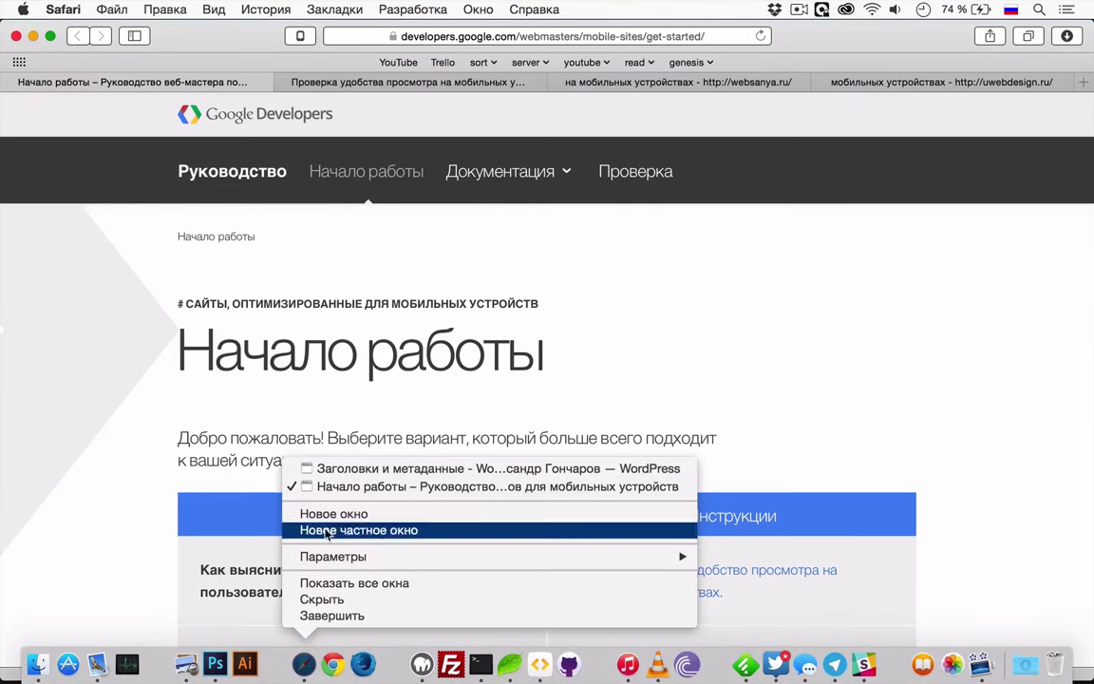
click(334, 468)
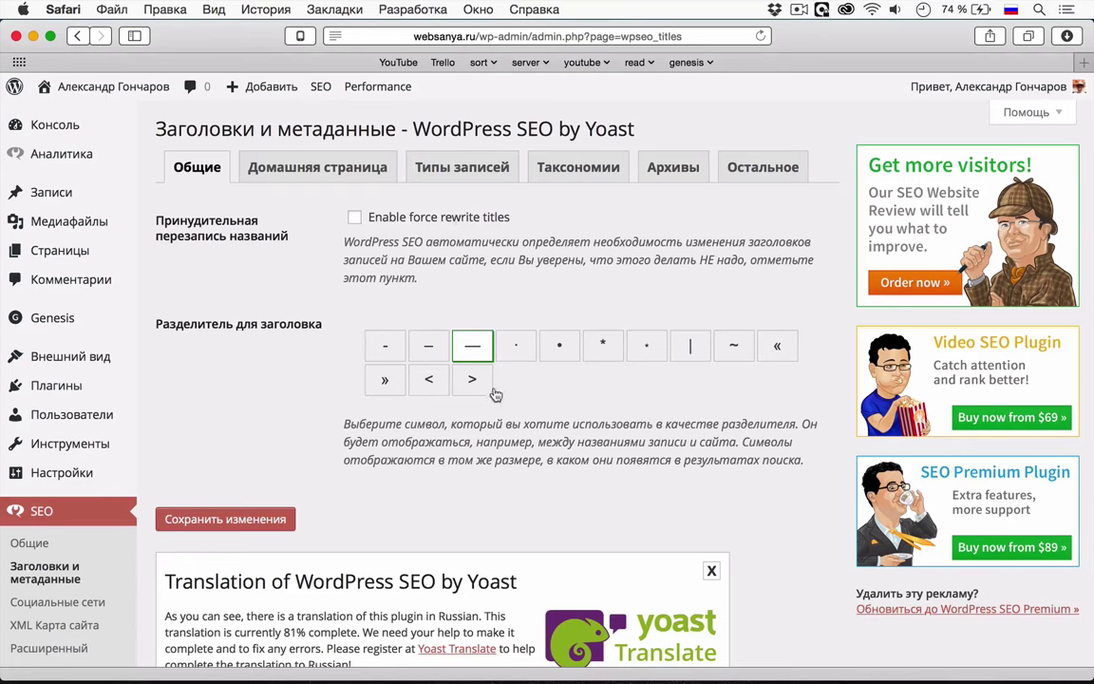
scroll(503, 383, down, 2)
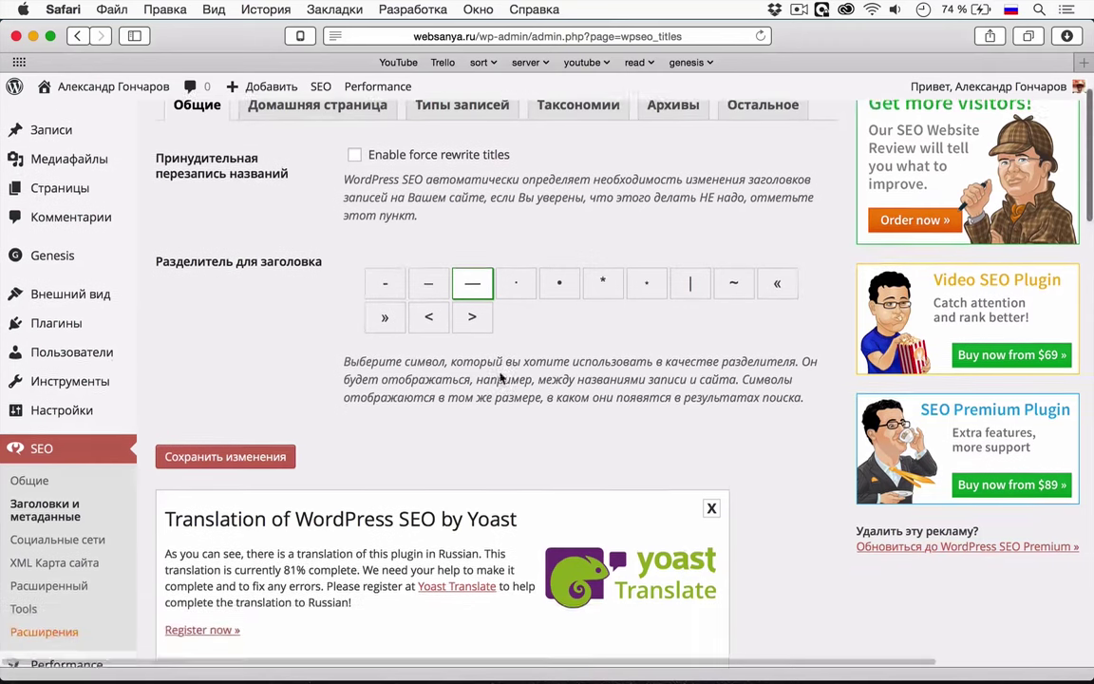
scroll(501, 406, up, 3)
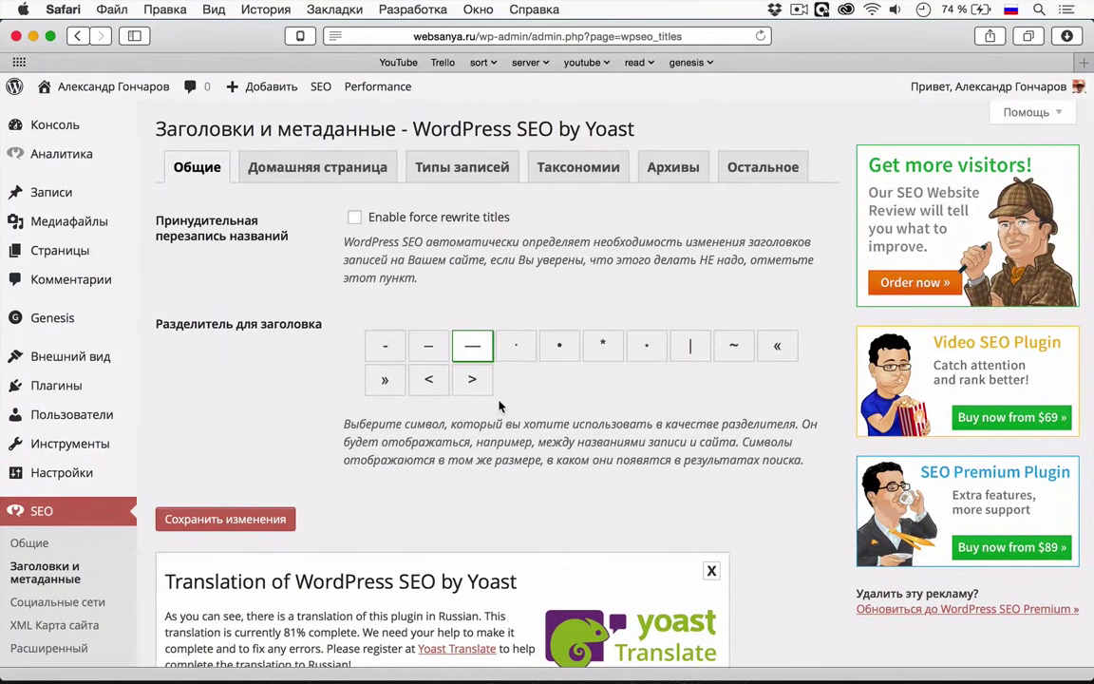
Examine the home page's title template and meta description template in the title and metadata settings.
click(317, 167)
scroll(433, 261, down, 2)
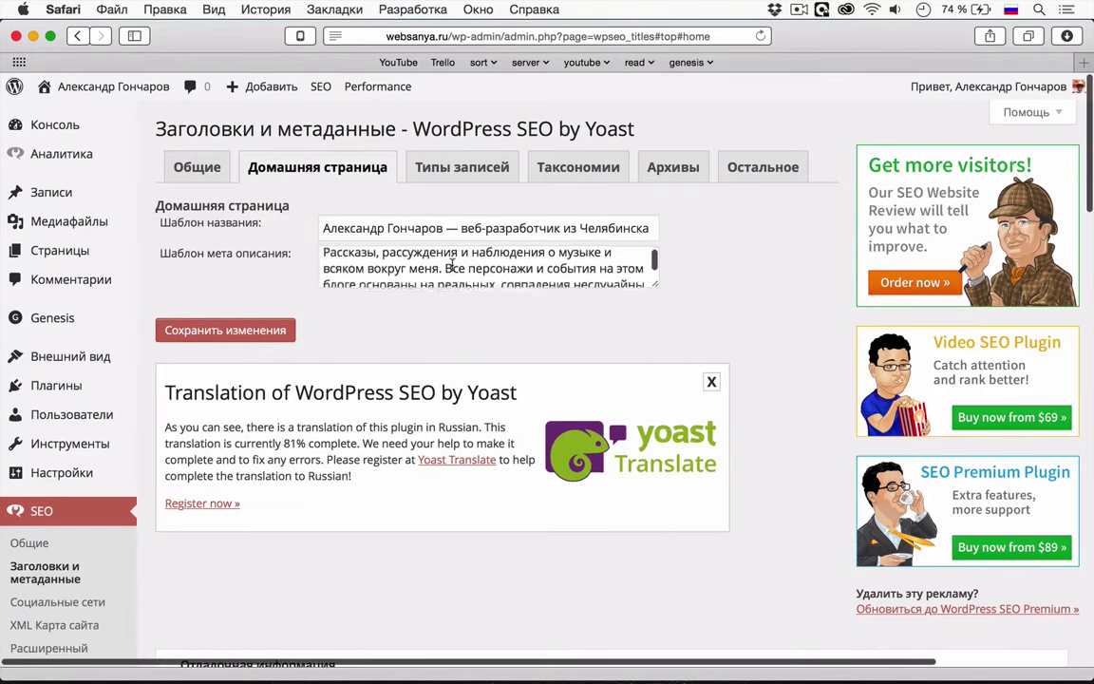
scroll(433, 250, up, 2)
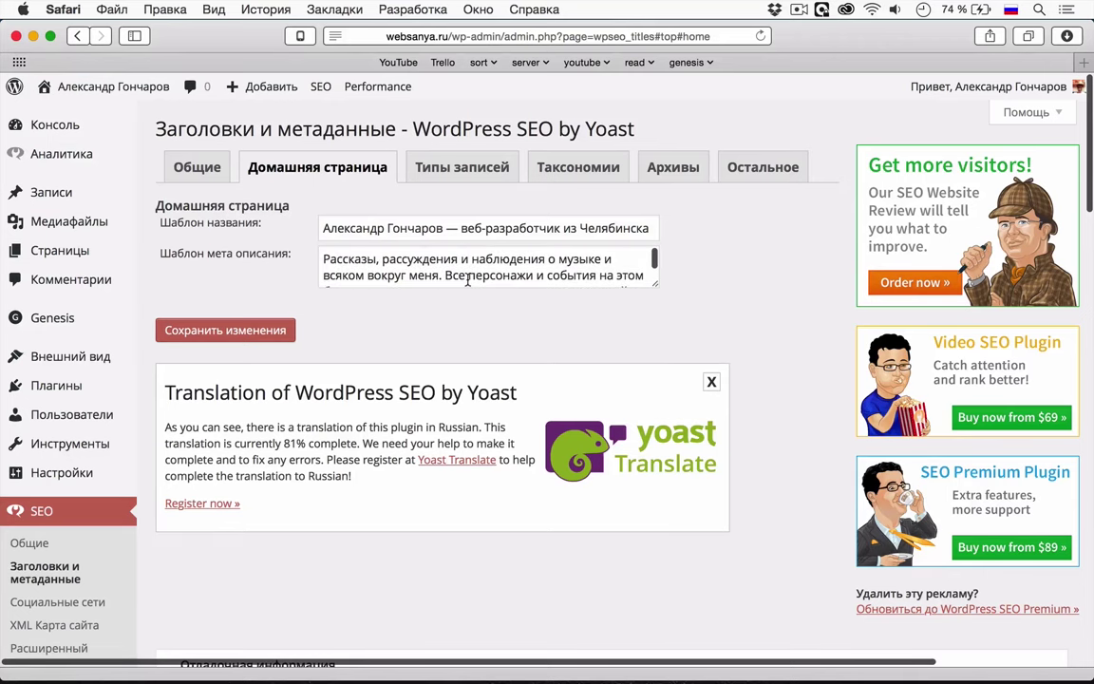
Compare the %%sep%% variable in the post title template with the separator option in the general title settings.
click(451, 168)
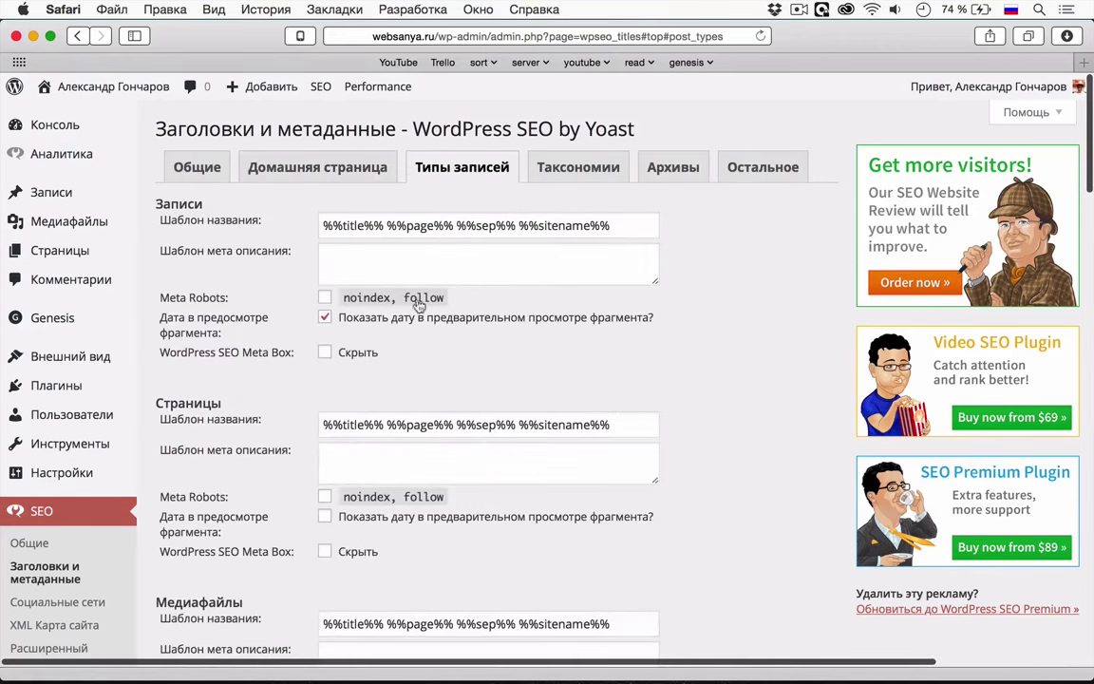
drag(517, 225, 457, 225)
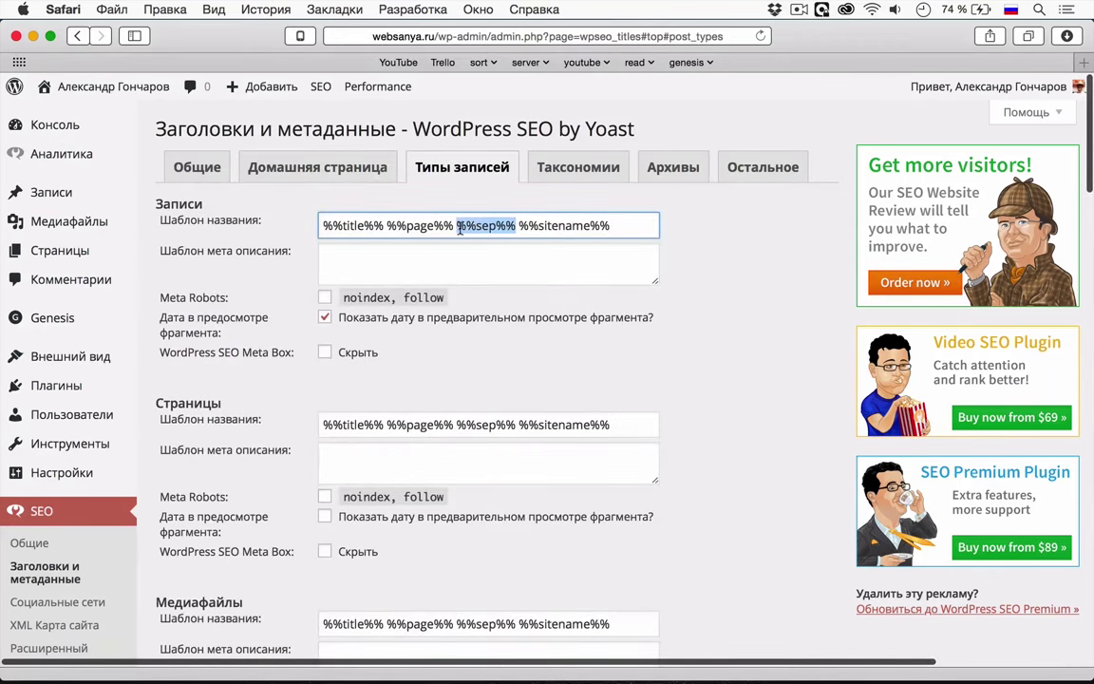
click(214, 165)
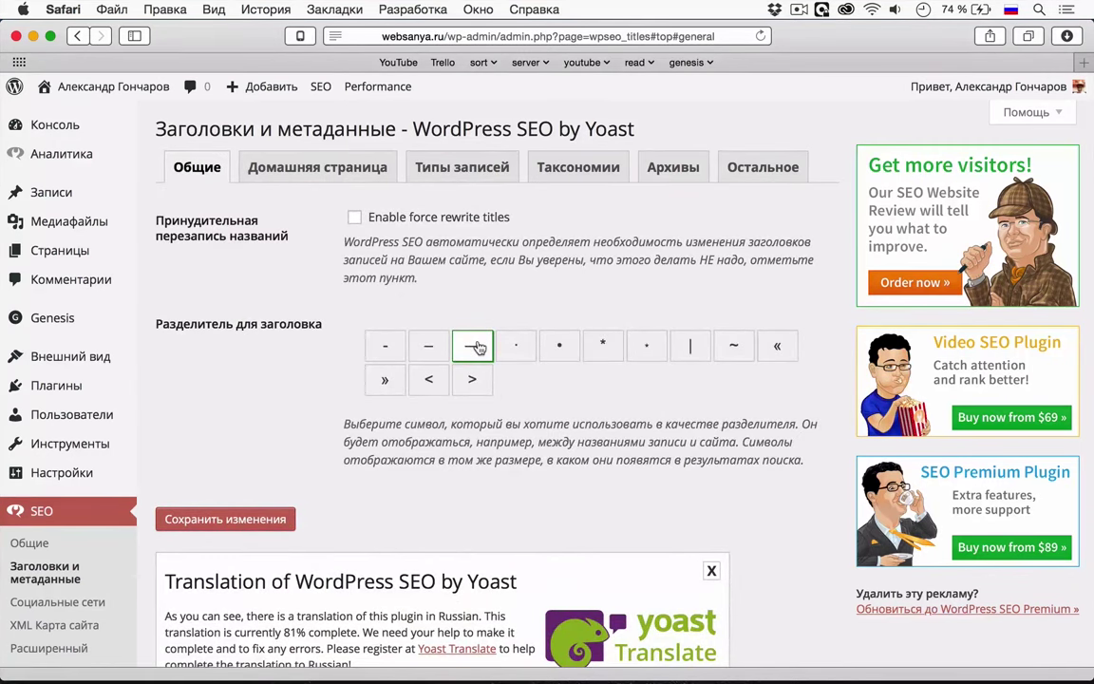
Review the title templates, Meta Robots and snippet date options for «Записи», «Страницы» and «Медиафайлы» in the post type settings.
click(447, 168)
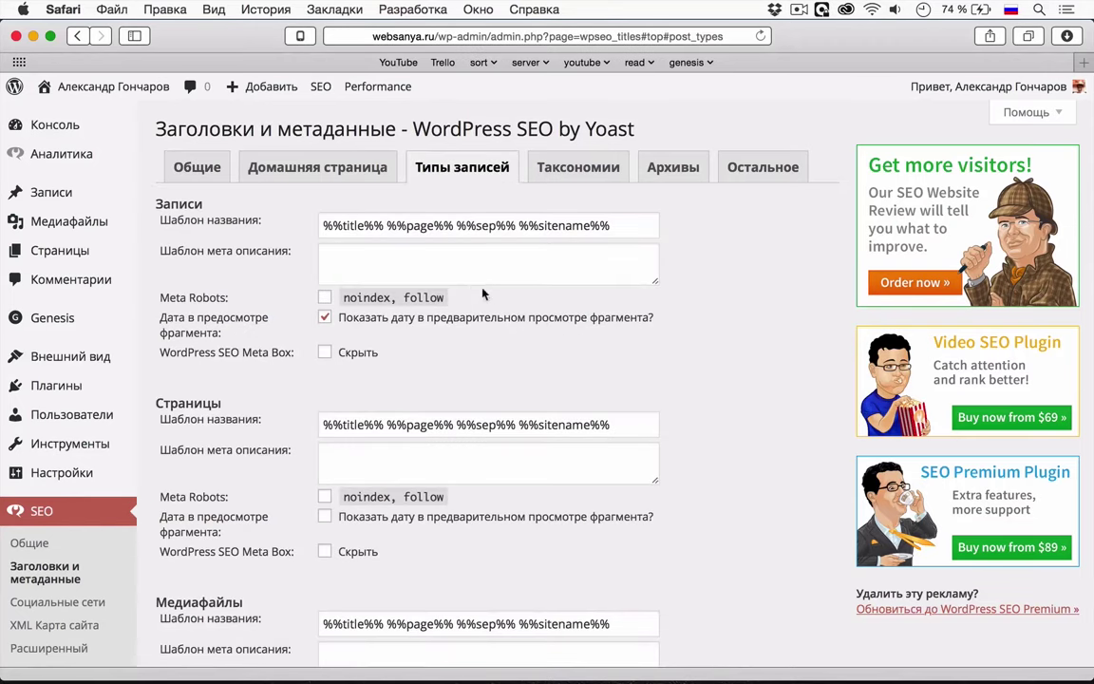
scroll(435, 285, down, 5)
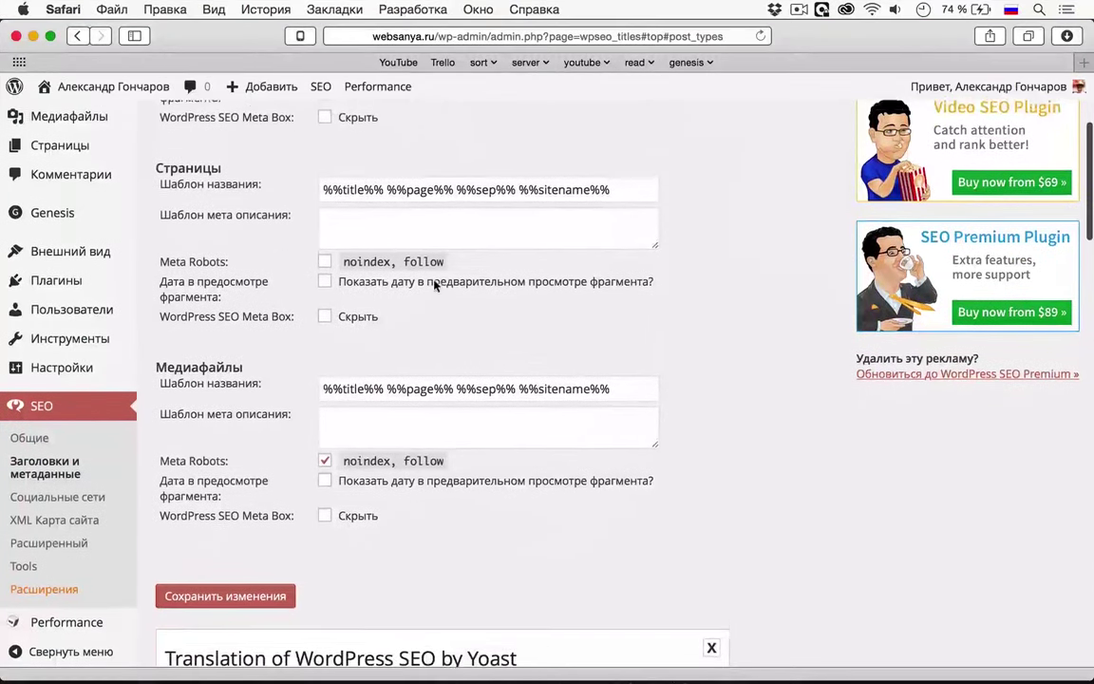
scroll(434, 285, up, 1)
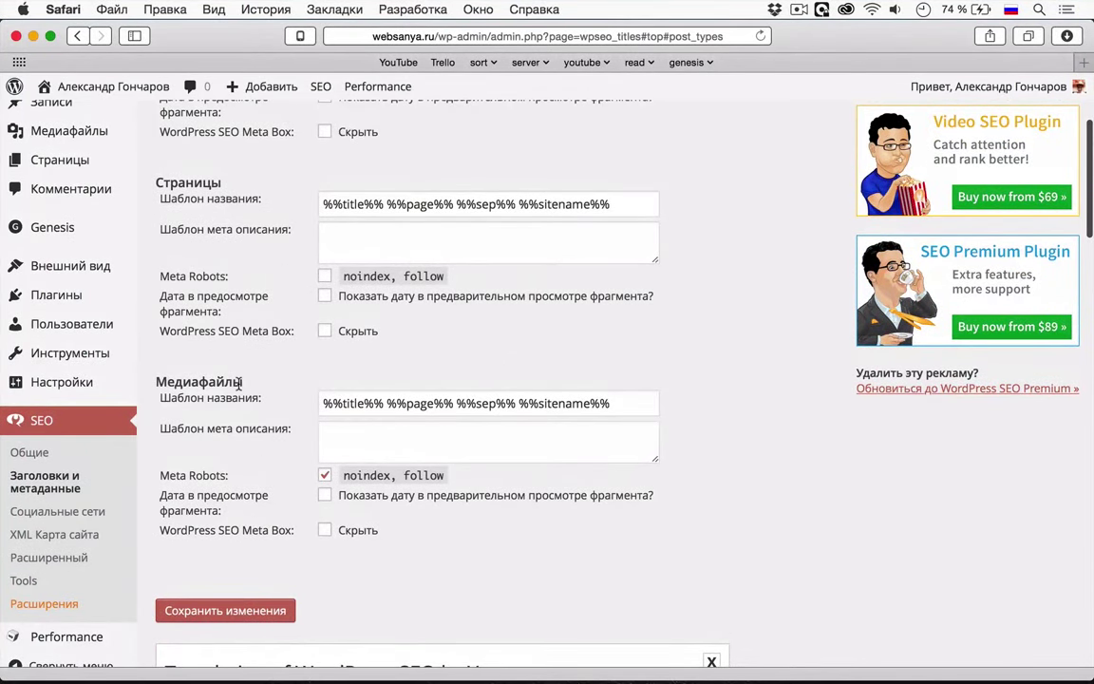
scroll(240, 383, up, 4)
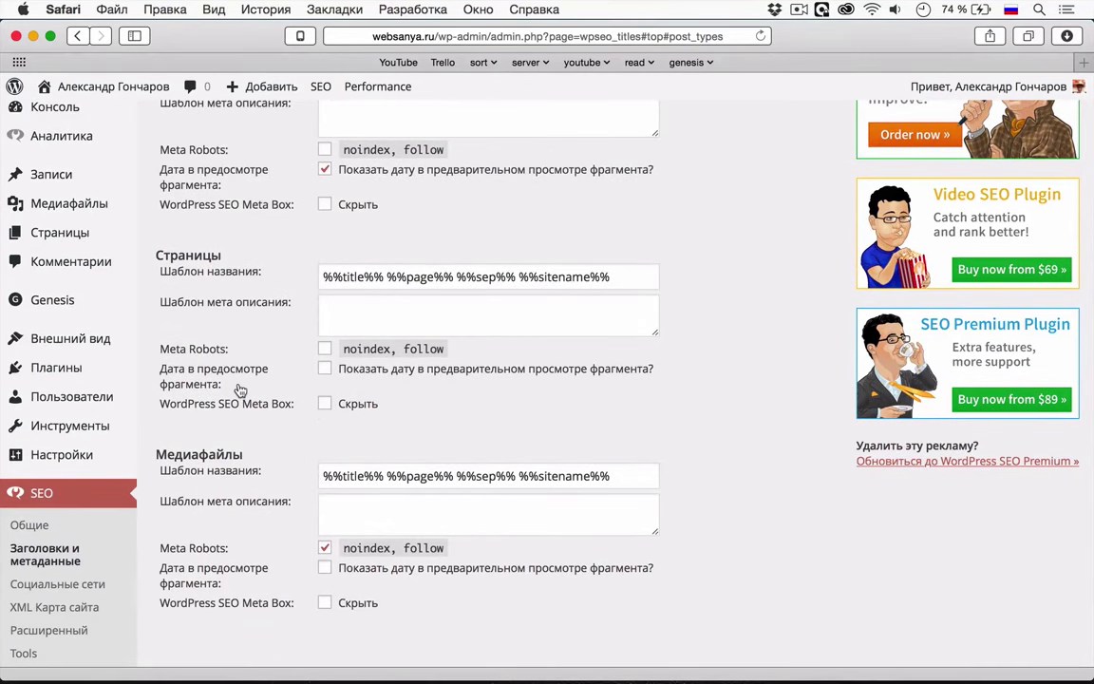
scroll(307, 419, up, 5)
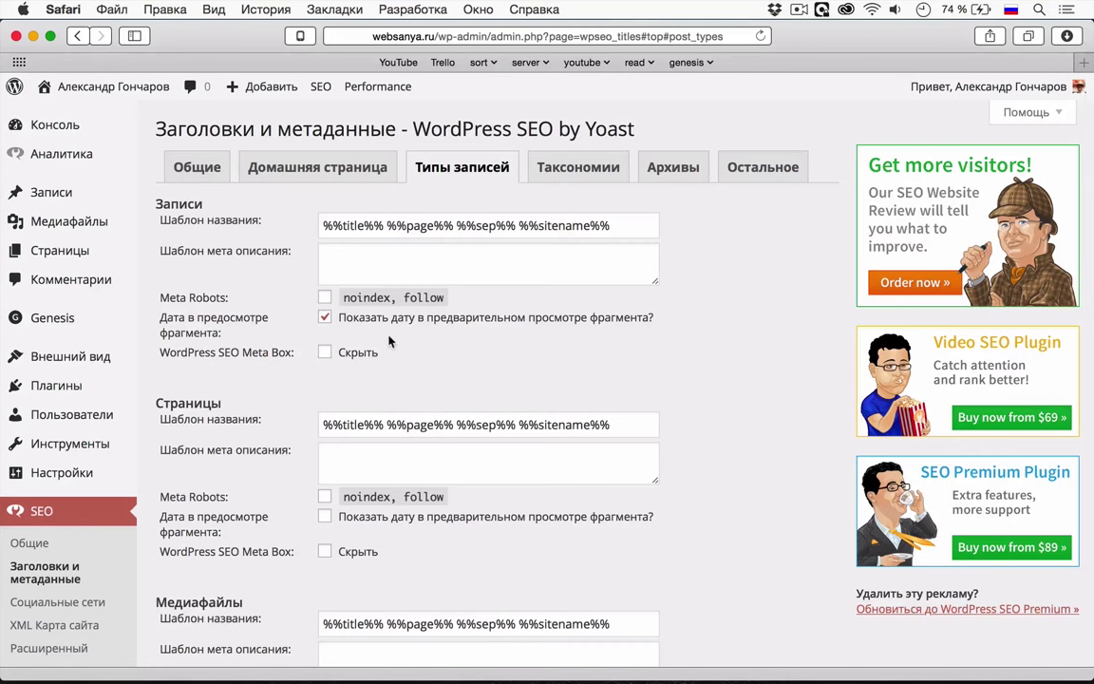
scroll(388, 344, down, 6)
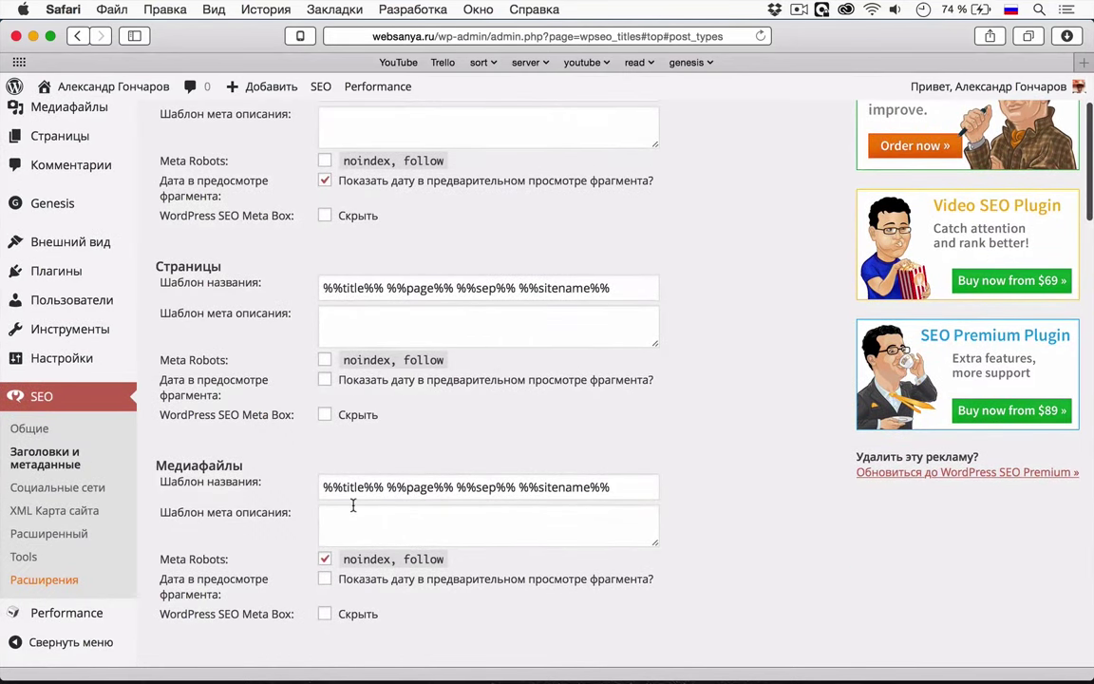
scroll(315, 618, down, 5)
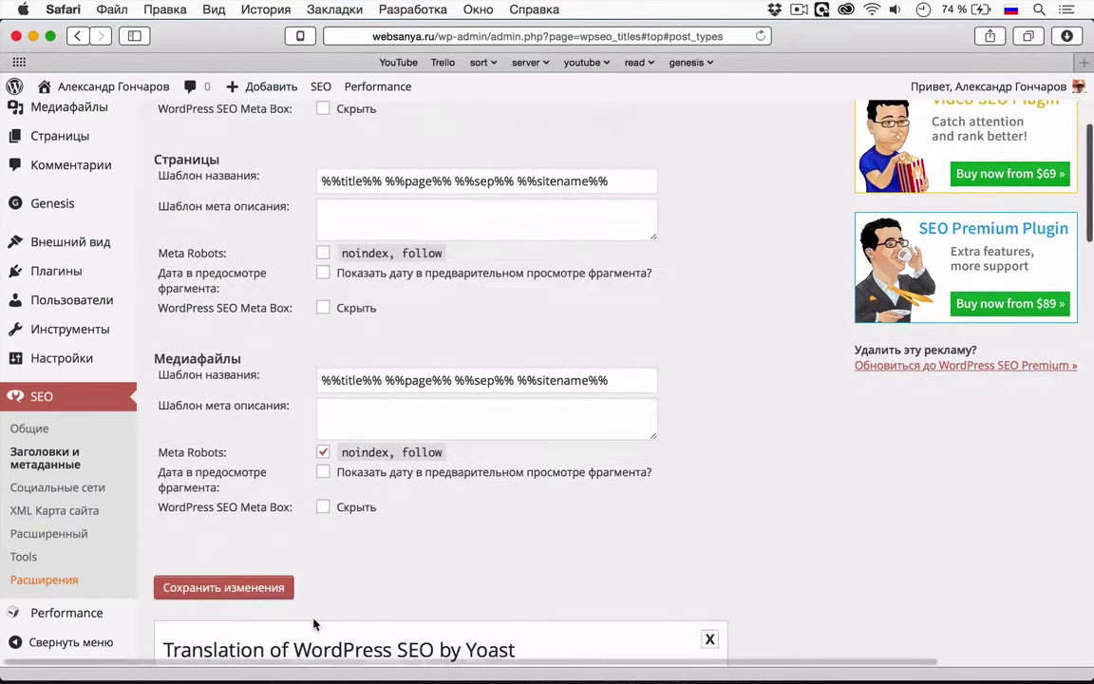
scroll(315, 624, down, 3)
scroll(313, 622, up, 13)
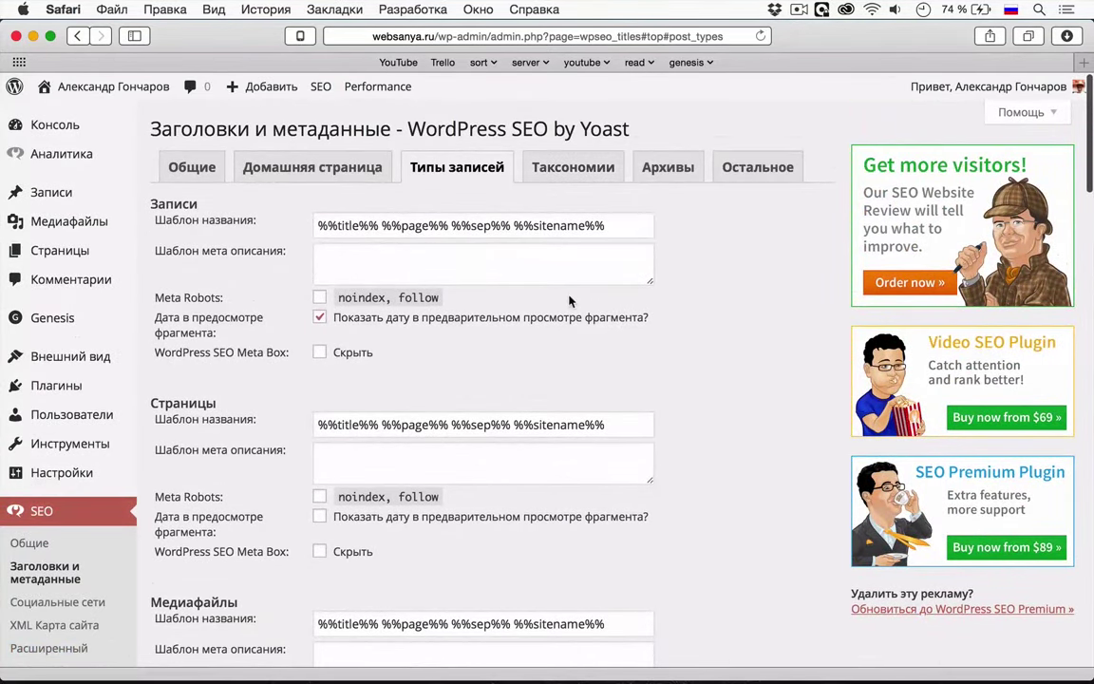
scroll(570, 301, down, 10)
scroll(570, 304, up, 10)
Review the taxonomy title templates and Meta Robots options for «Рубрики», «Метки» and «Формат».
click(597, 180)
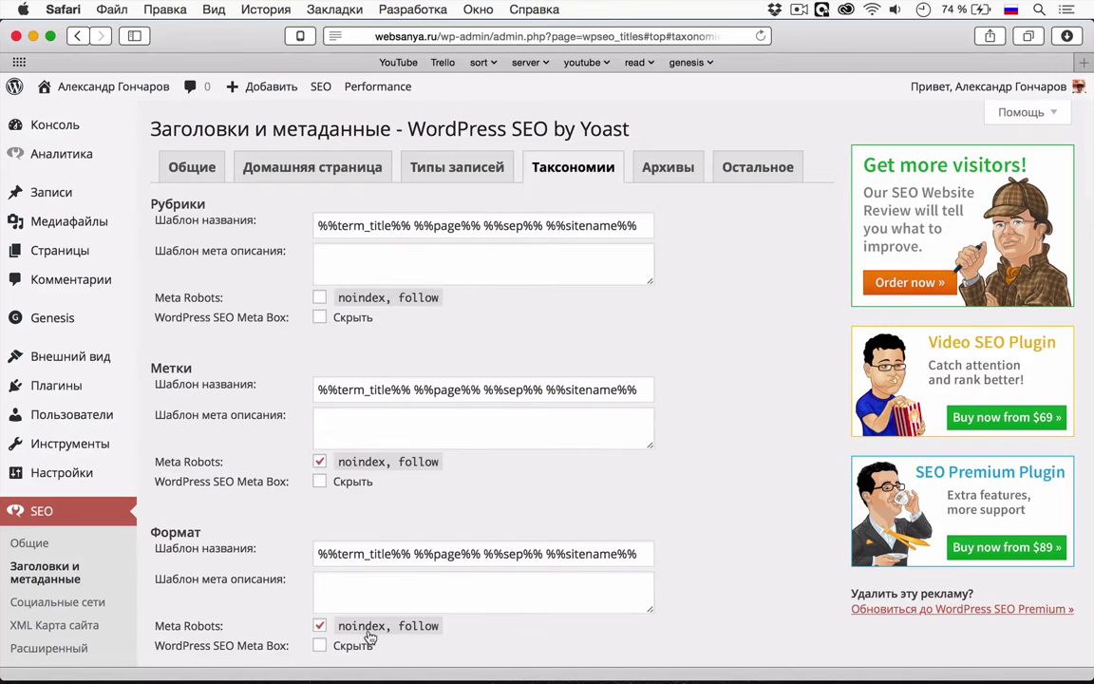
scroll(378, 603, down, 4)
scroll(378, 603, up, 4)
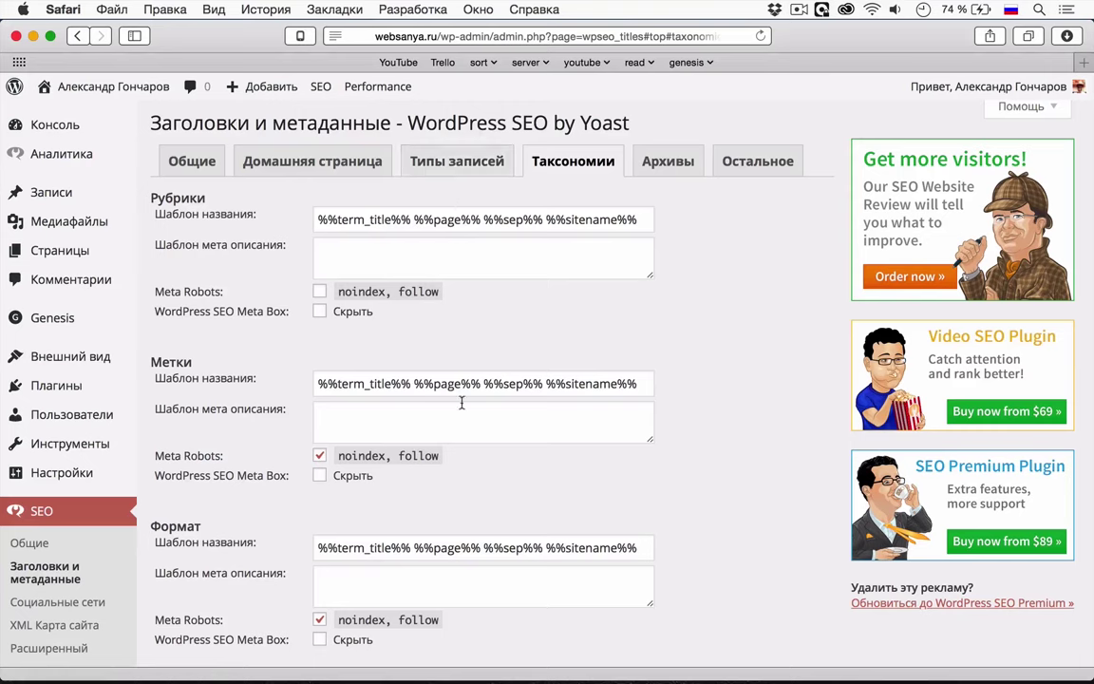
Review the archive settings for author and date archives, together with the search and 404 page title templates.
click(671, 163)
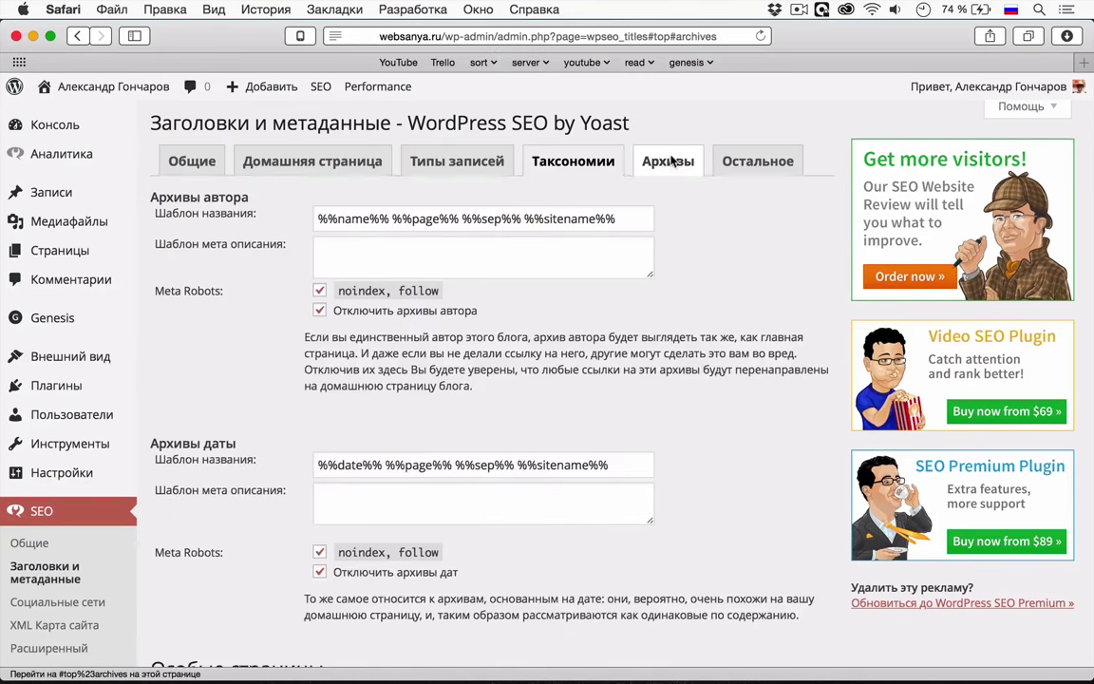
scroll(351, 305, down, 2)
scroll(351, 305, down, 1)
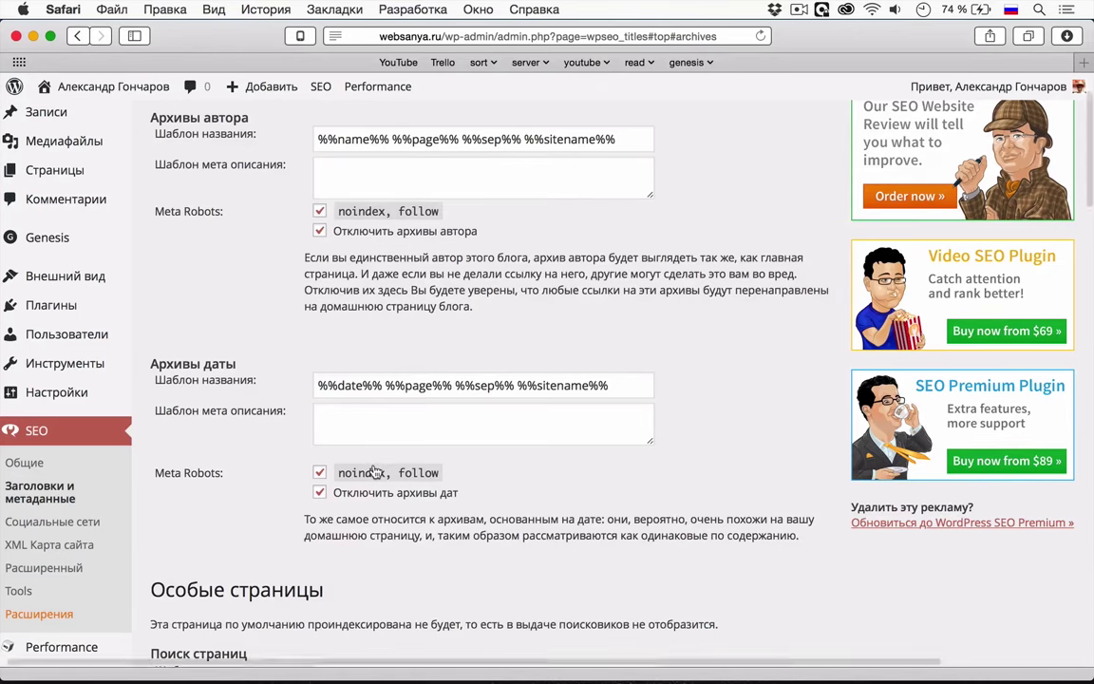
scroll(375, 472, down, 2)
scroll(370, 466, up, 5)
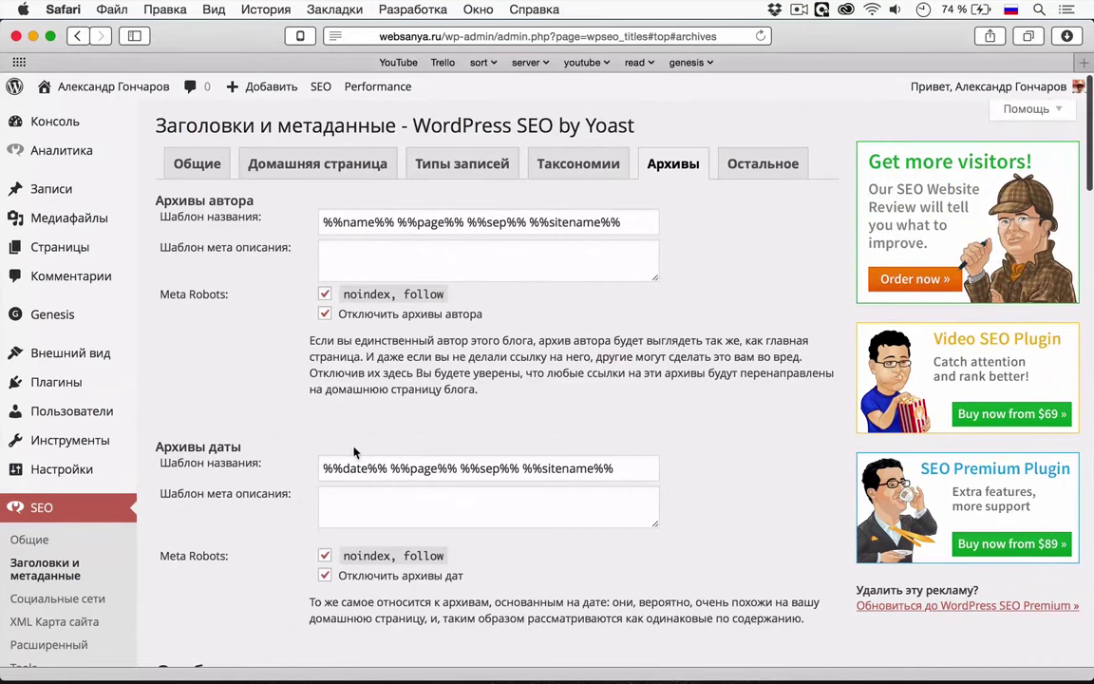
scroll(342, 418, down, 5)
scroll(353, 446, up, 1)
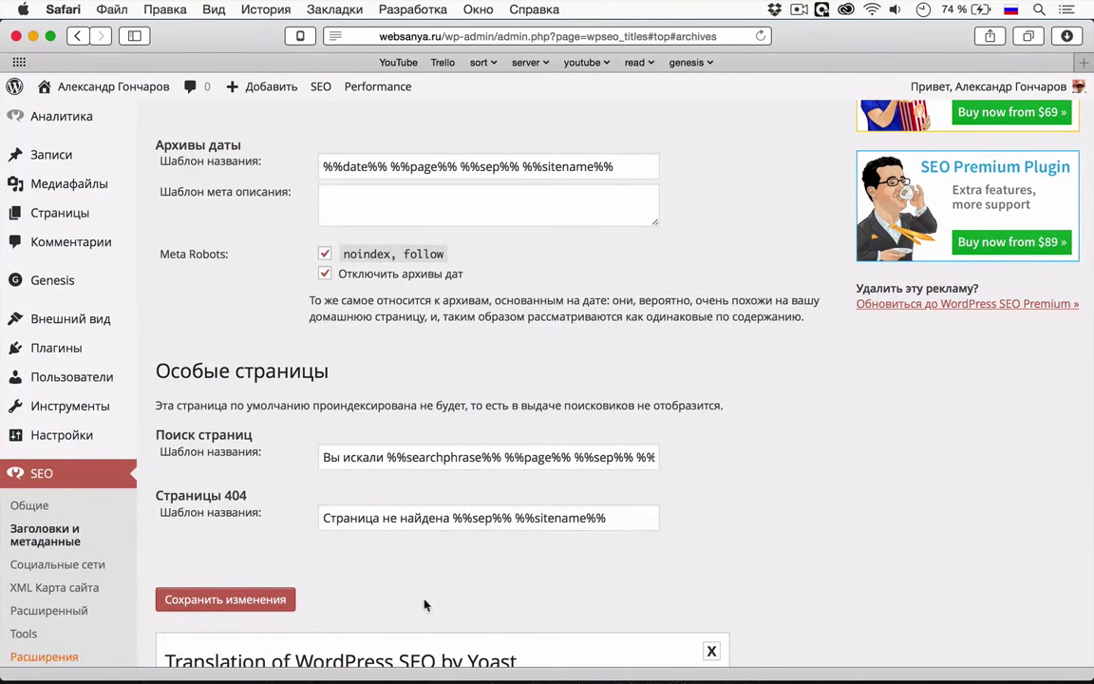
scroll(479, 440, up, 4)
Review the site-wide meta settings under «Остальное»: noindex for subpages, meta keywords, noodp and noydir.
click(763, 170)
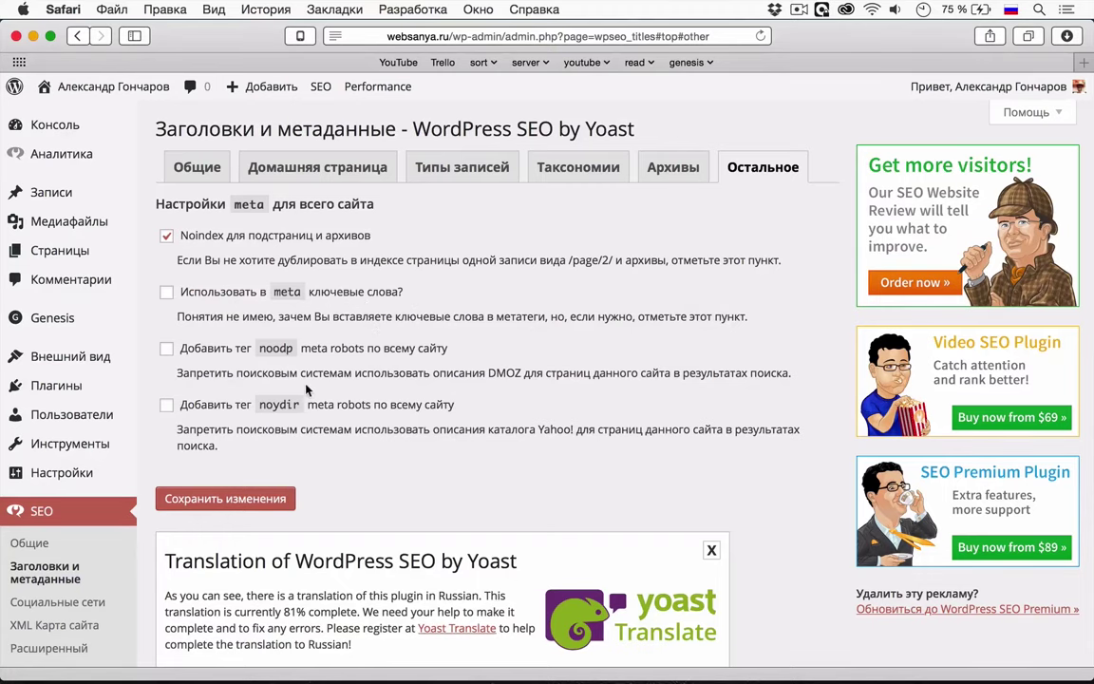
scroll(307, 389, down, 2)
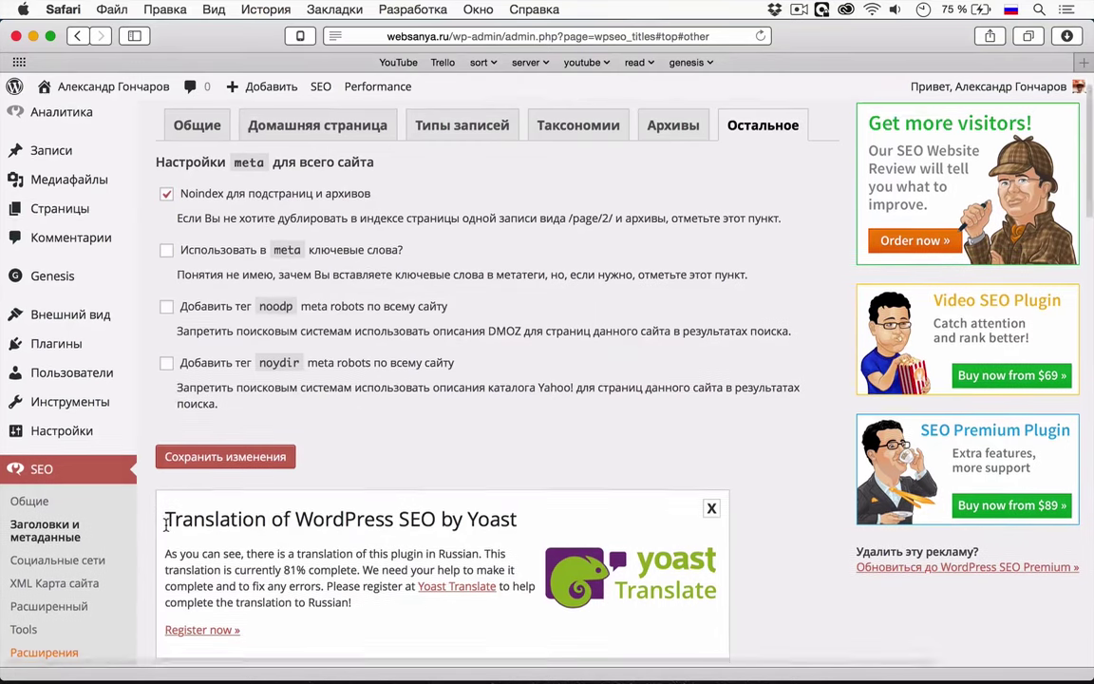
scroll(152, 470, down, 1)
scroll(273, 370, up, 2)
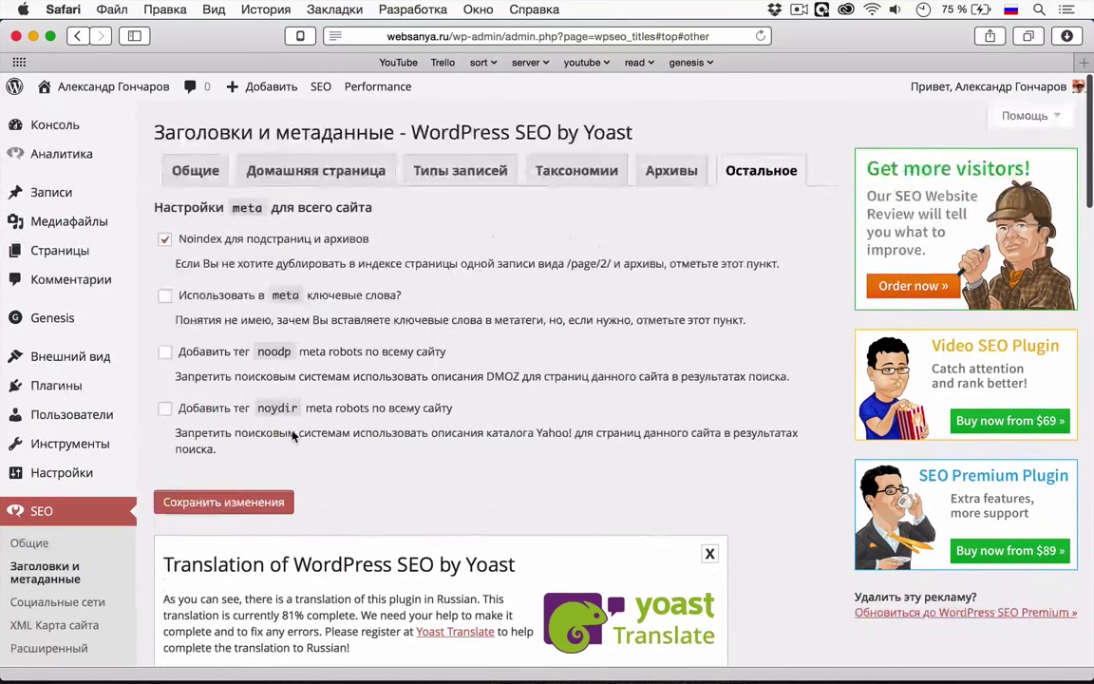
scroll(122, 451, down, 4)
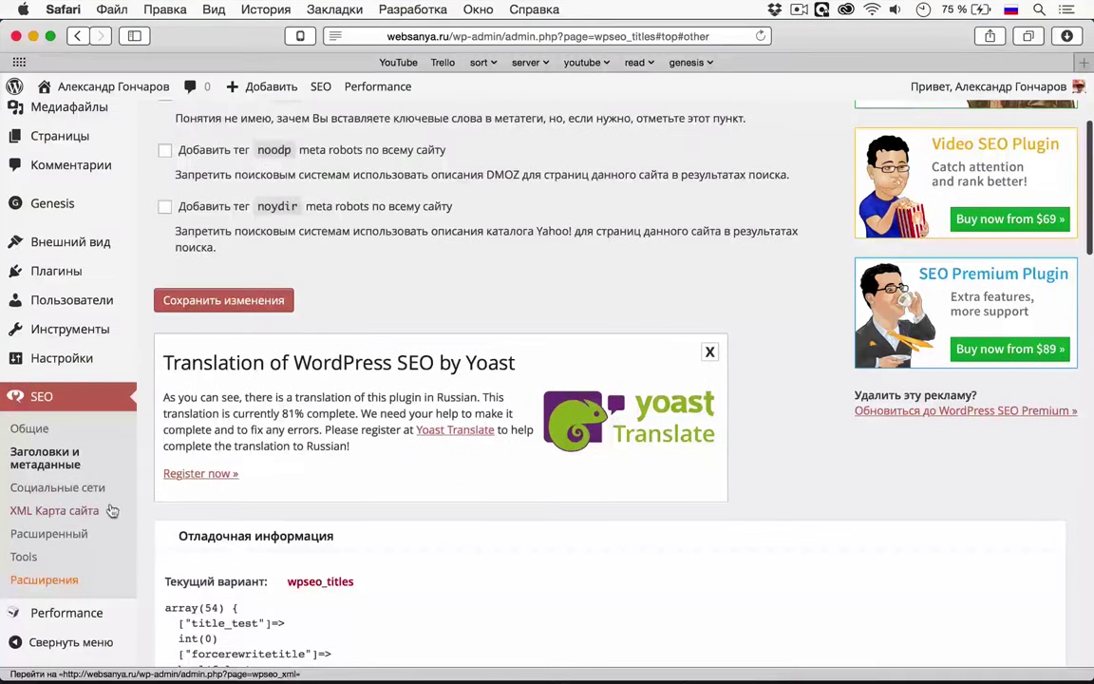
click(72, 488)
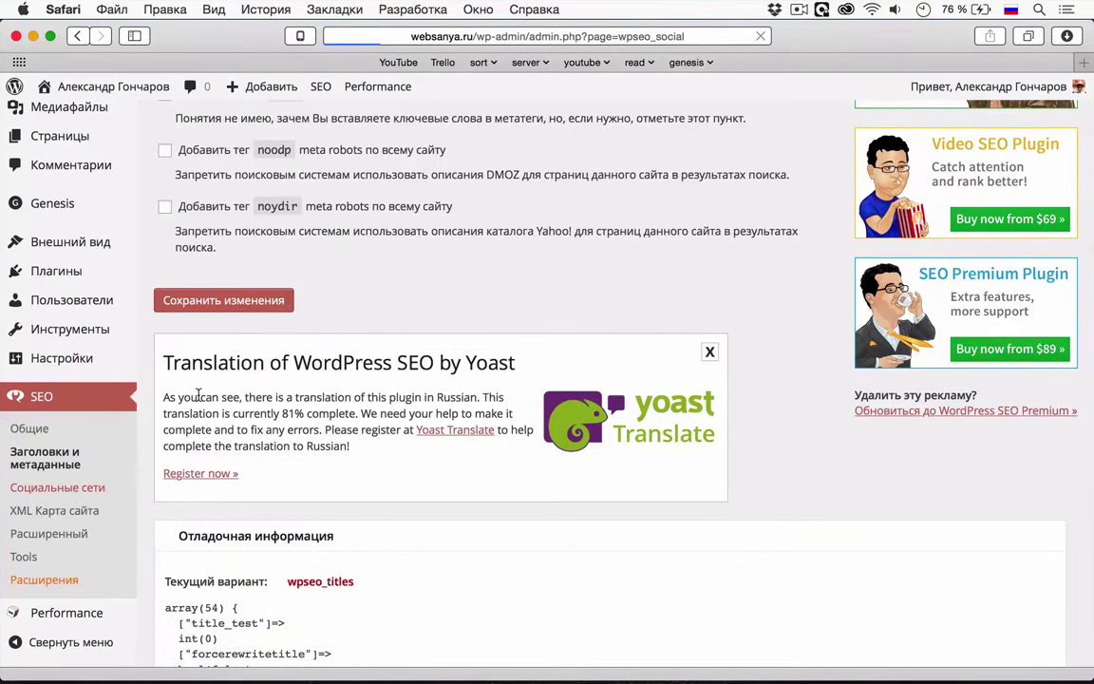
scroll(219, 304, up, 4)
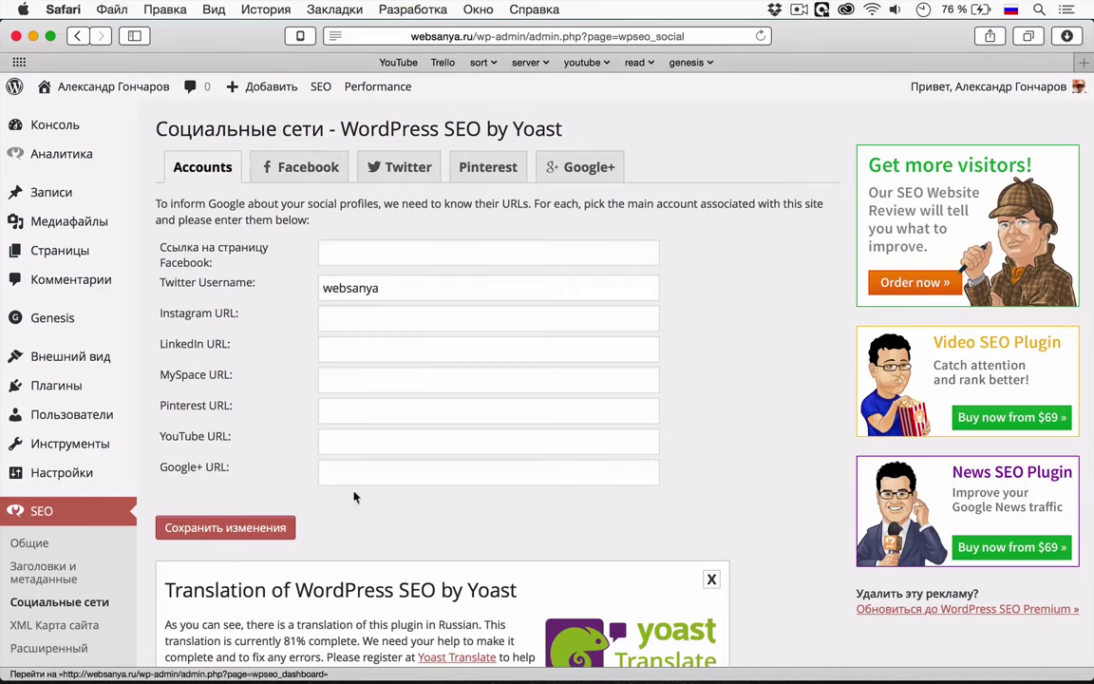
mouse_move(332, 676)
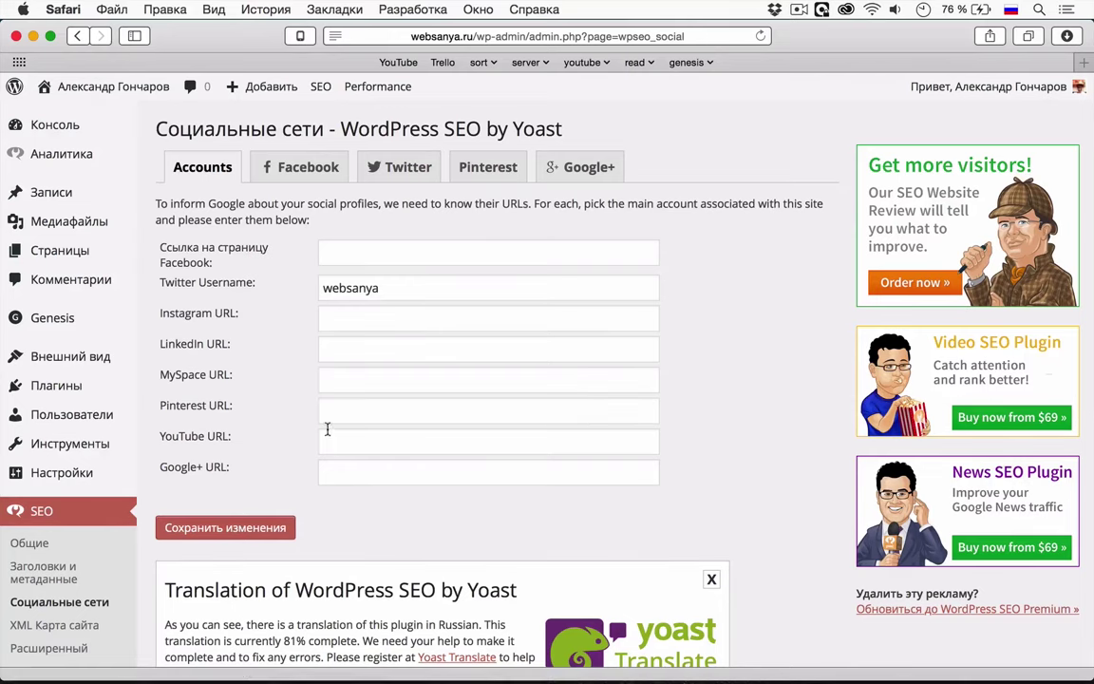
click(394, 252)
text(http:/)
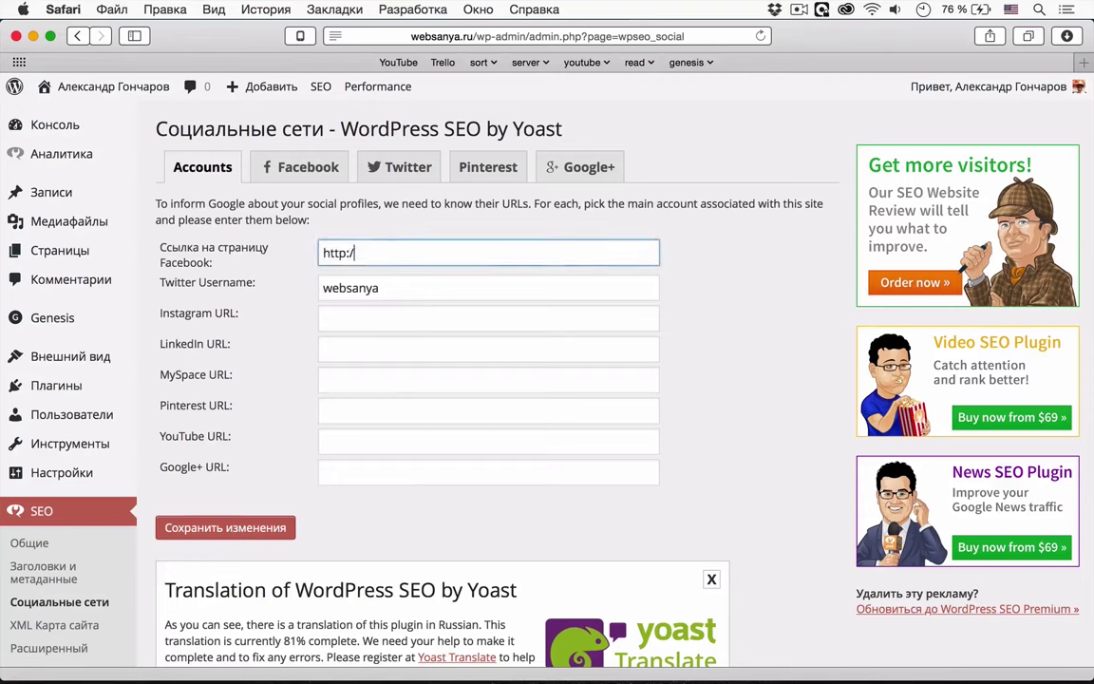
text(/facebook.com/luzlol)
Enter the site owner's Google+ profile address as the Google+ URL and save the social account settings.
key(Tab)
key(Tab)
key(Tab)
key(Tab)
key(Tab)
key(Tab)
key(Tab)
text(http://plus.google.com)
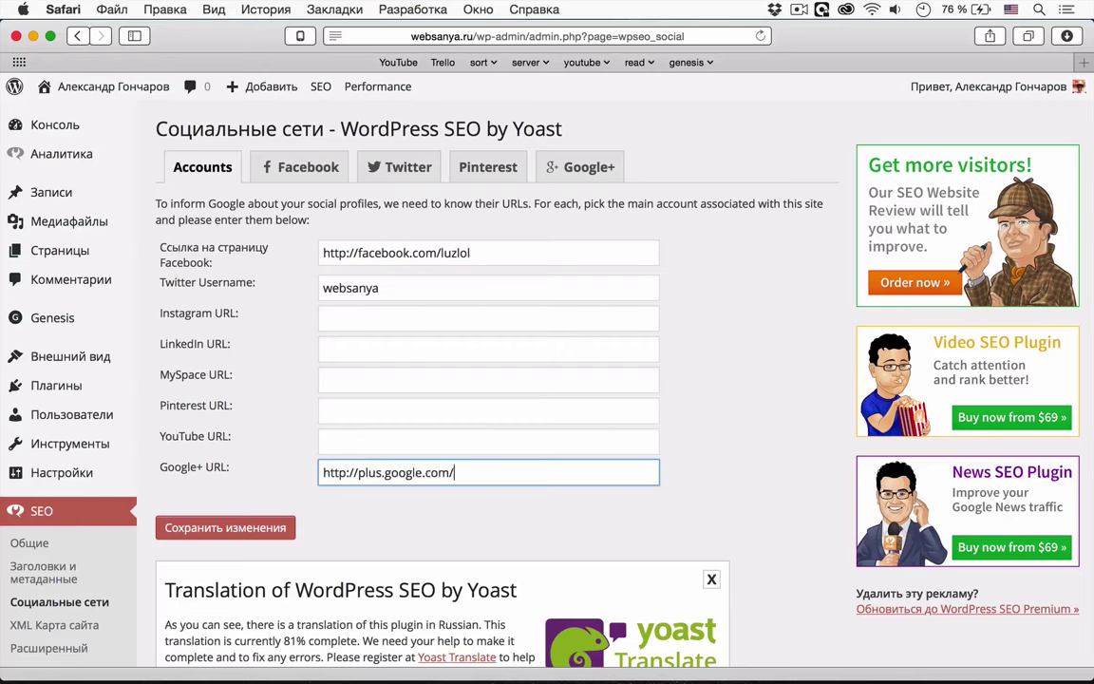
text(/+alexandergoncharov1)
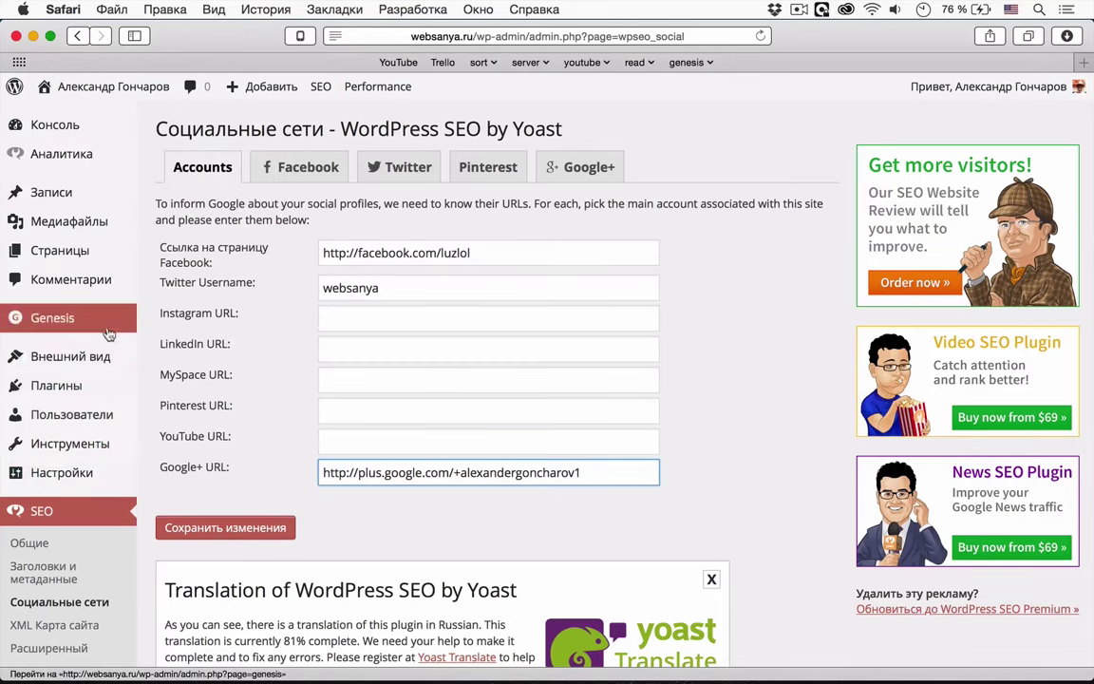
click(263, 533)
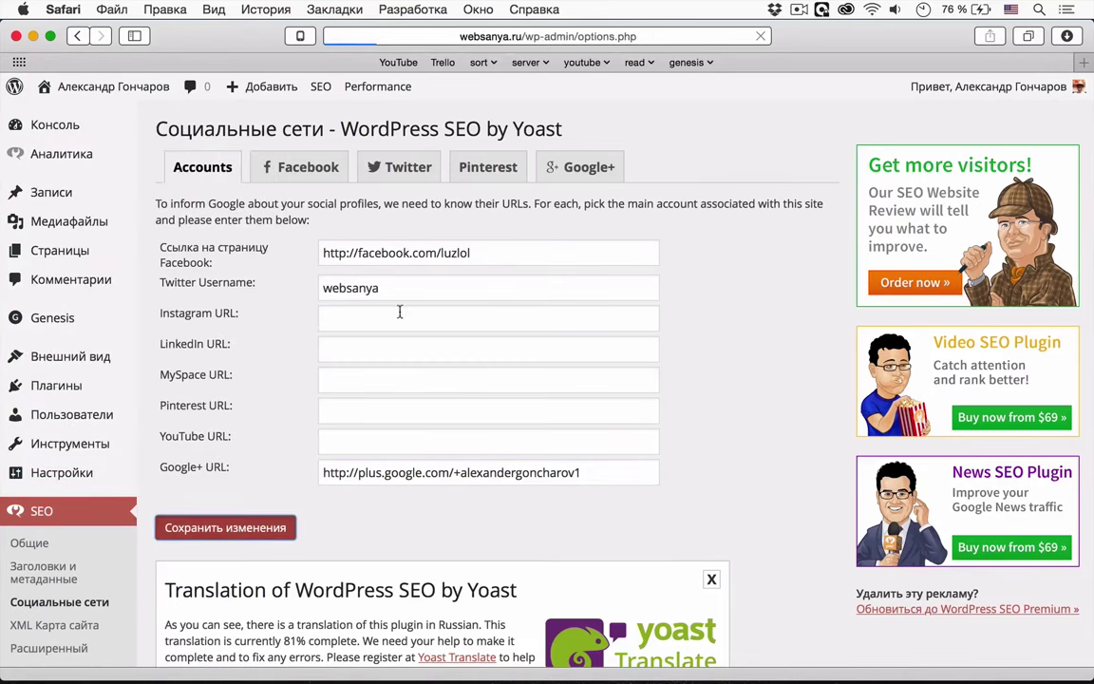
scroll(268, 385, down, 5)
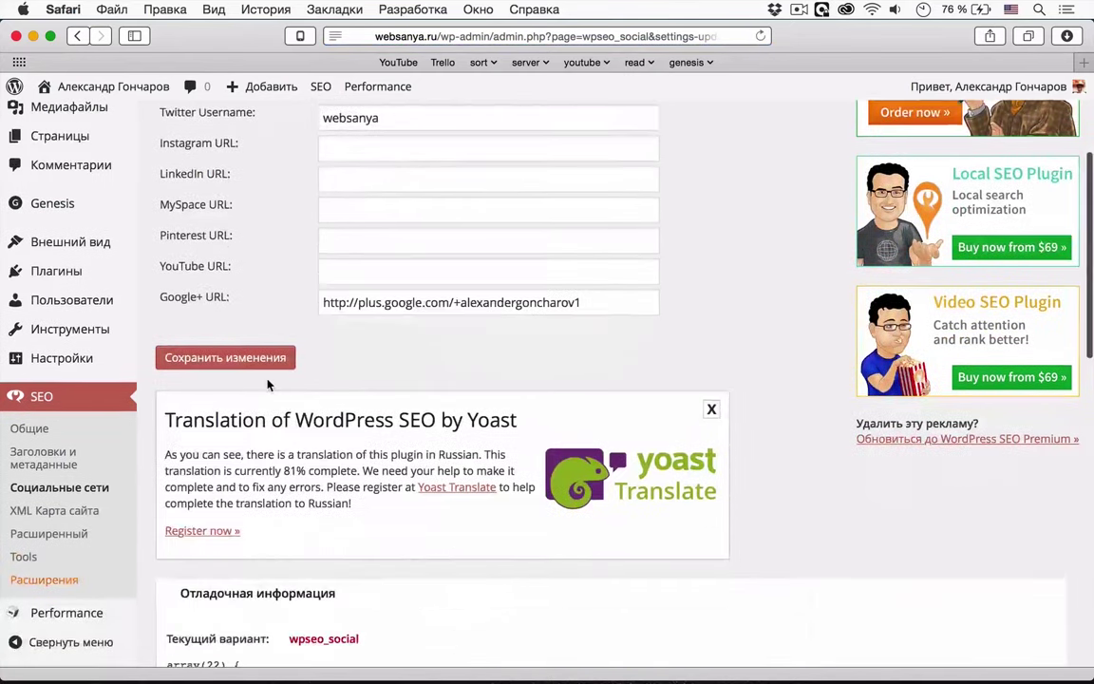
scroll(269, 385, up, 4)
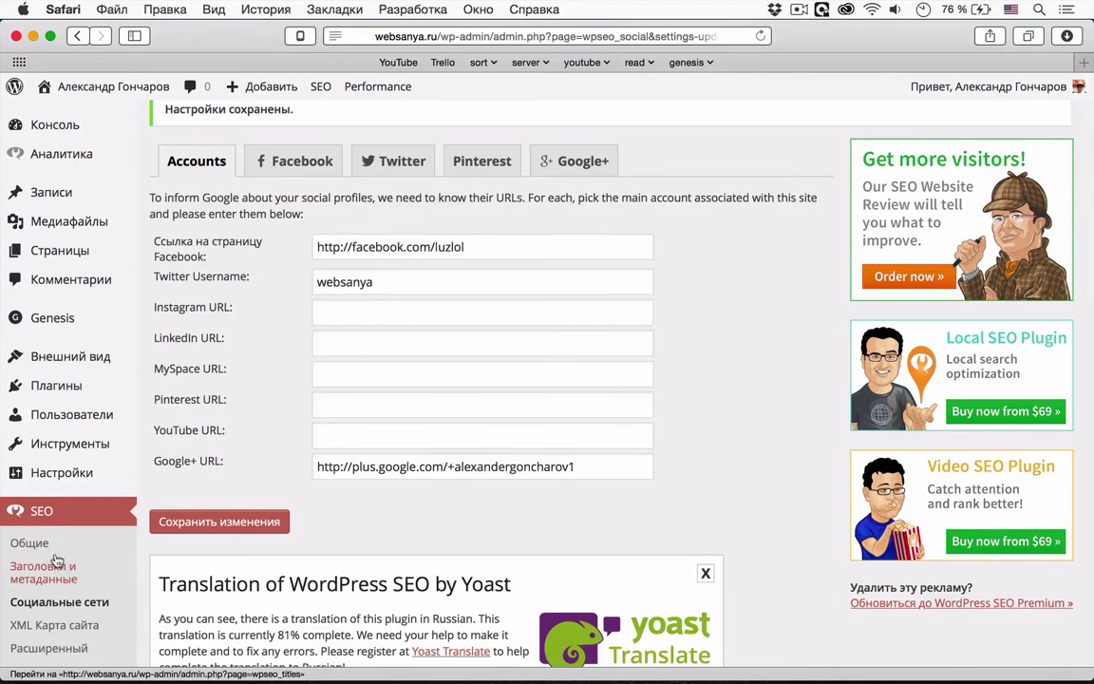
Review the Facebook settings: Open Graph metadata, Insights administration, home page image, title and description, and default image.
click(285, 161)
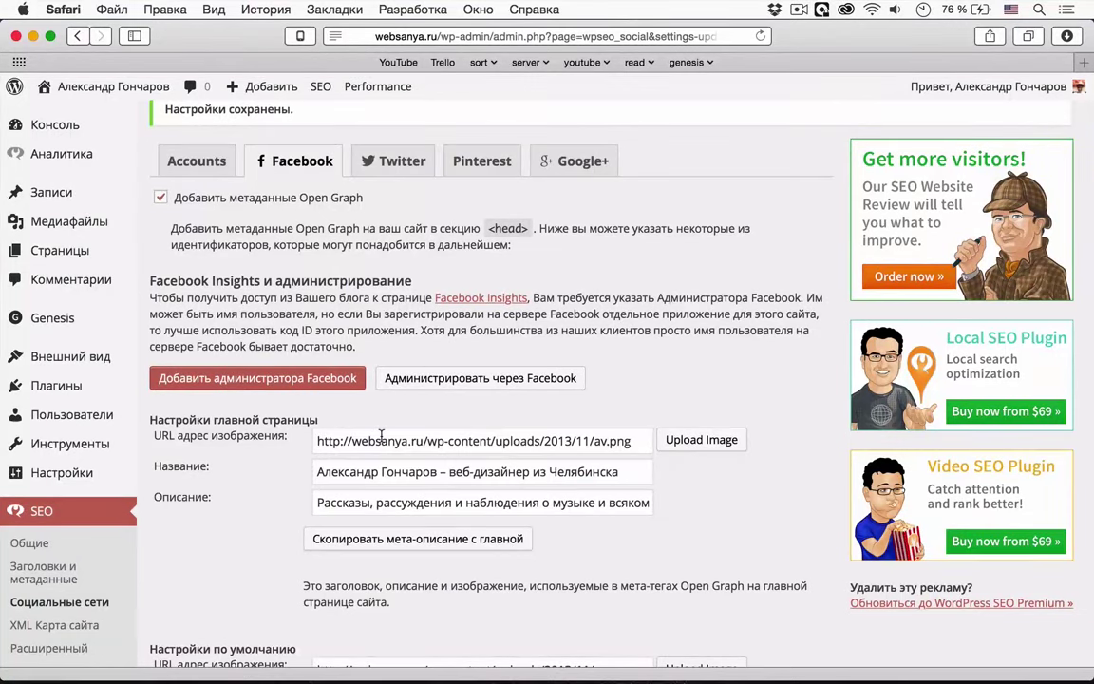
scroll(381, 438, down, 3)
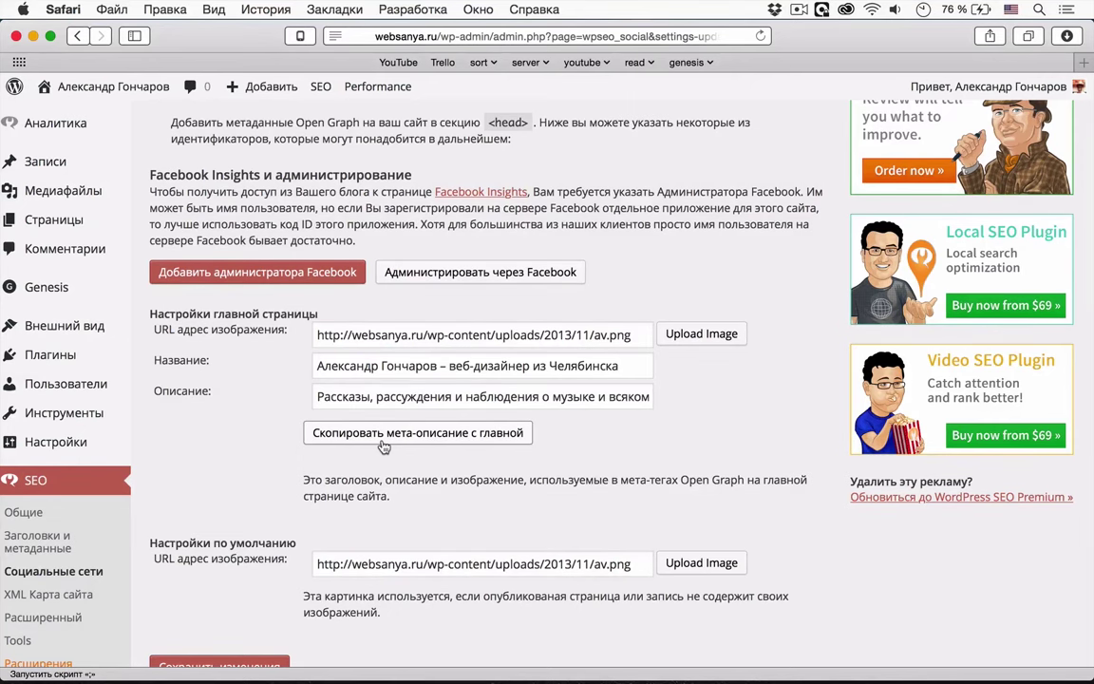
scroll(384, 447, up, 4)
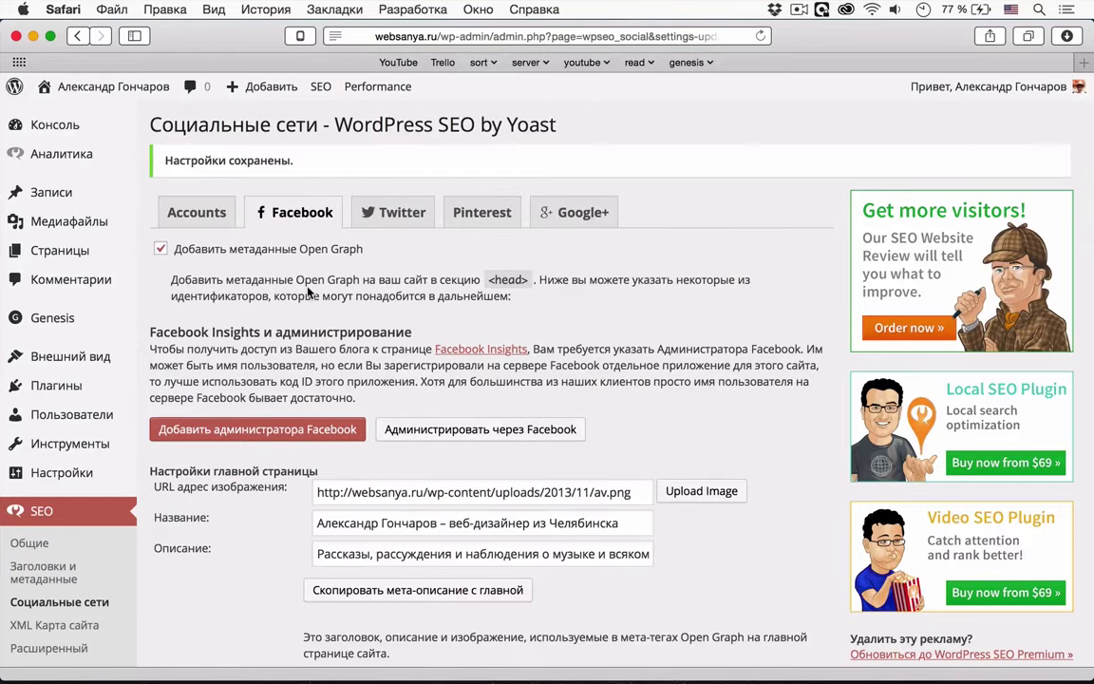
Review the Twitter settings: the Twitter metadata option and the available default card types.
scroll(306, 288, down, 3)
scroll(307, 288, down, 15)
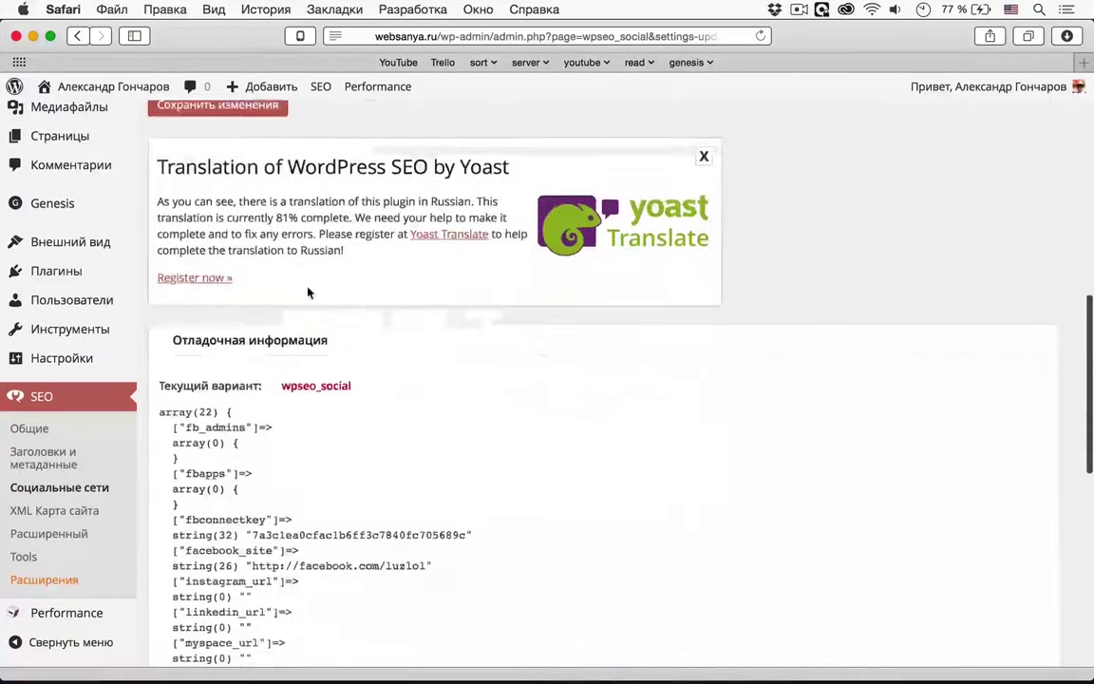
scroll(308, 288, up, 20)
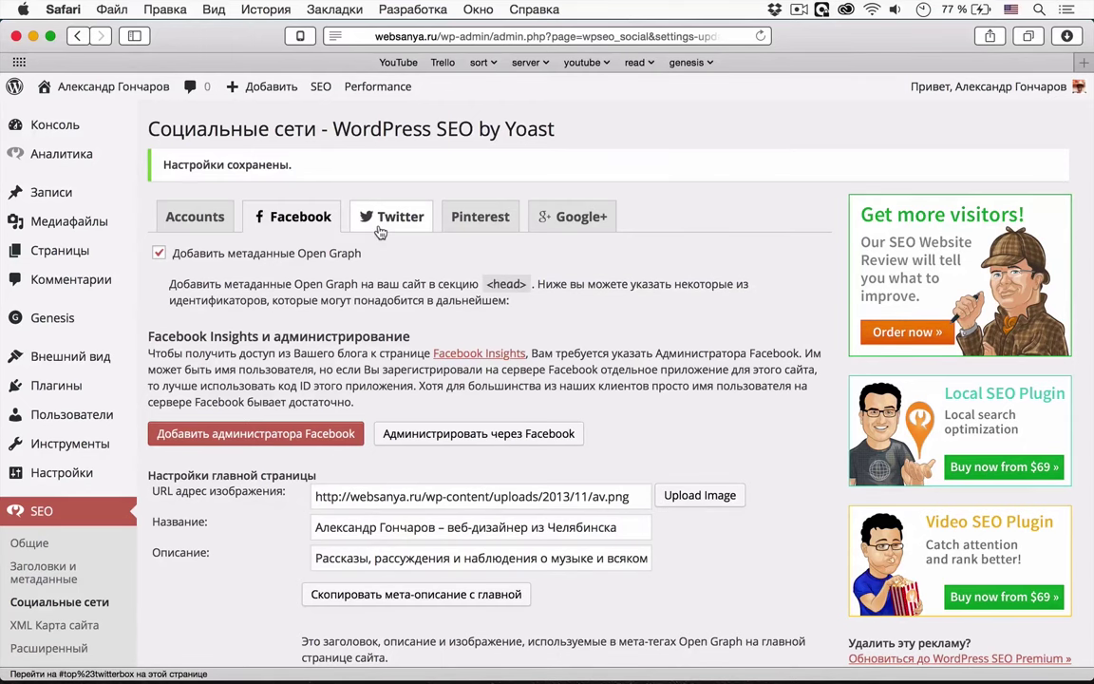
click(379, 230)
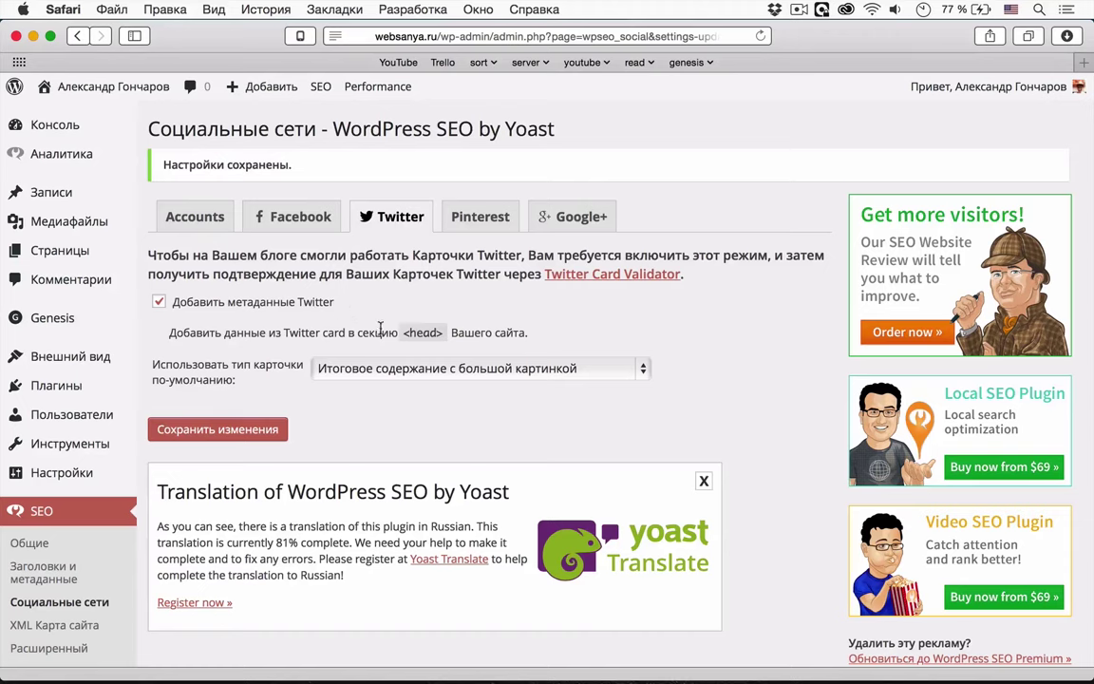
click(370, 370)
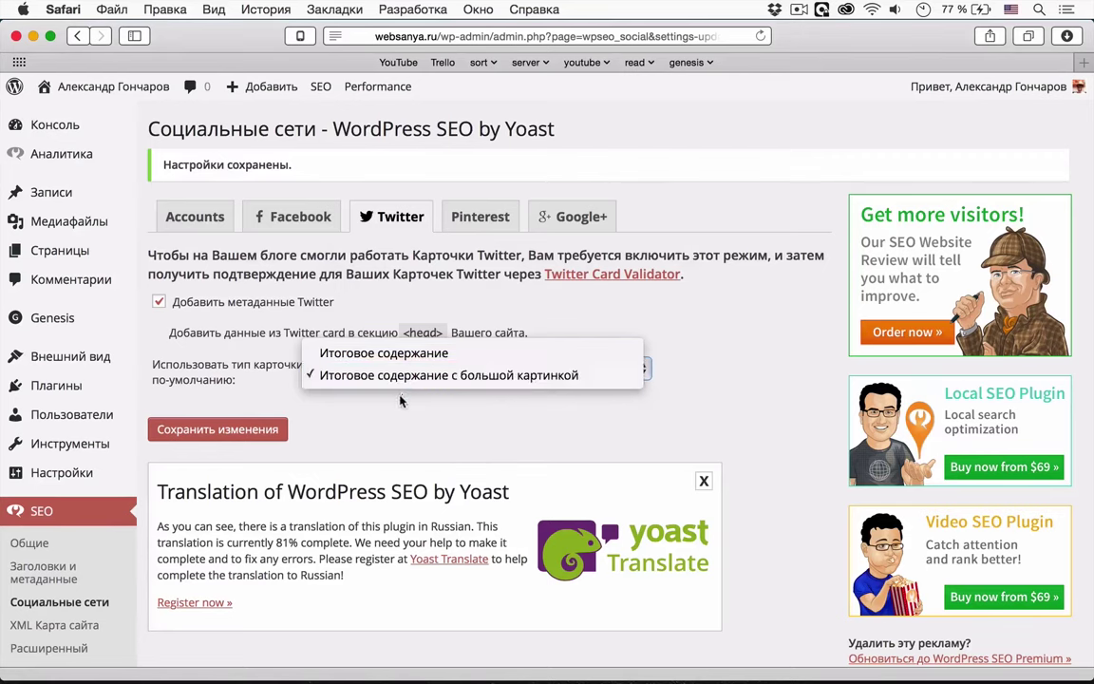
click(400, 401)
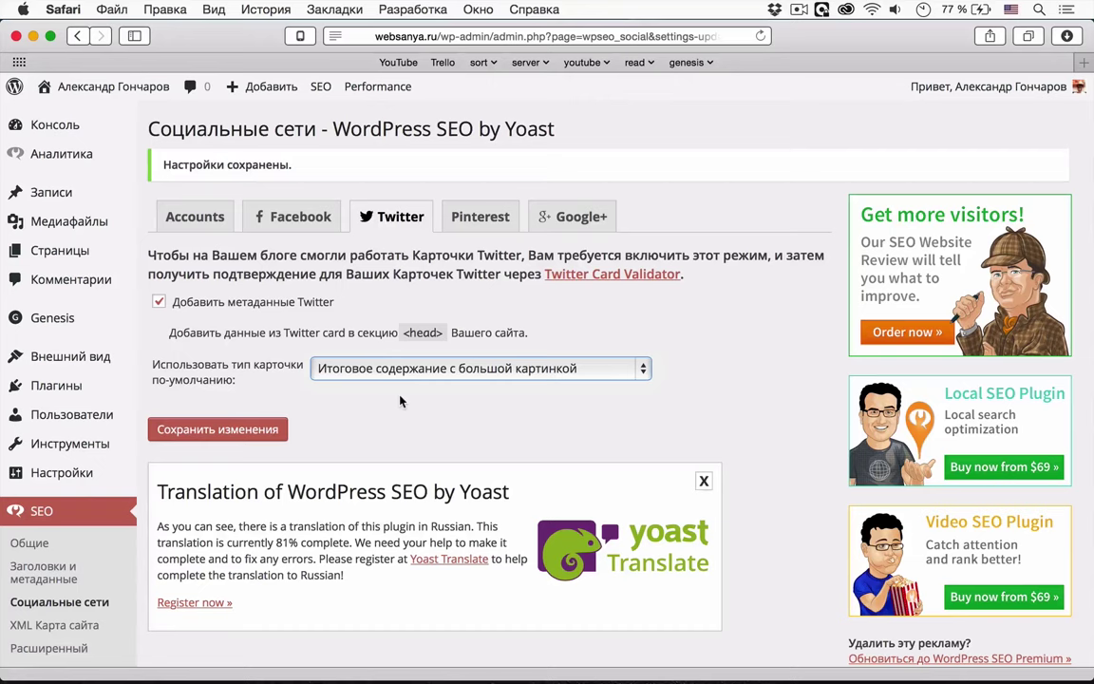
Review the Pinterest verification setting and the Google+ settings for post metadata and the publisher page.
click(479, 222)
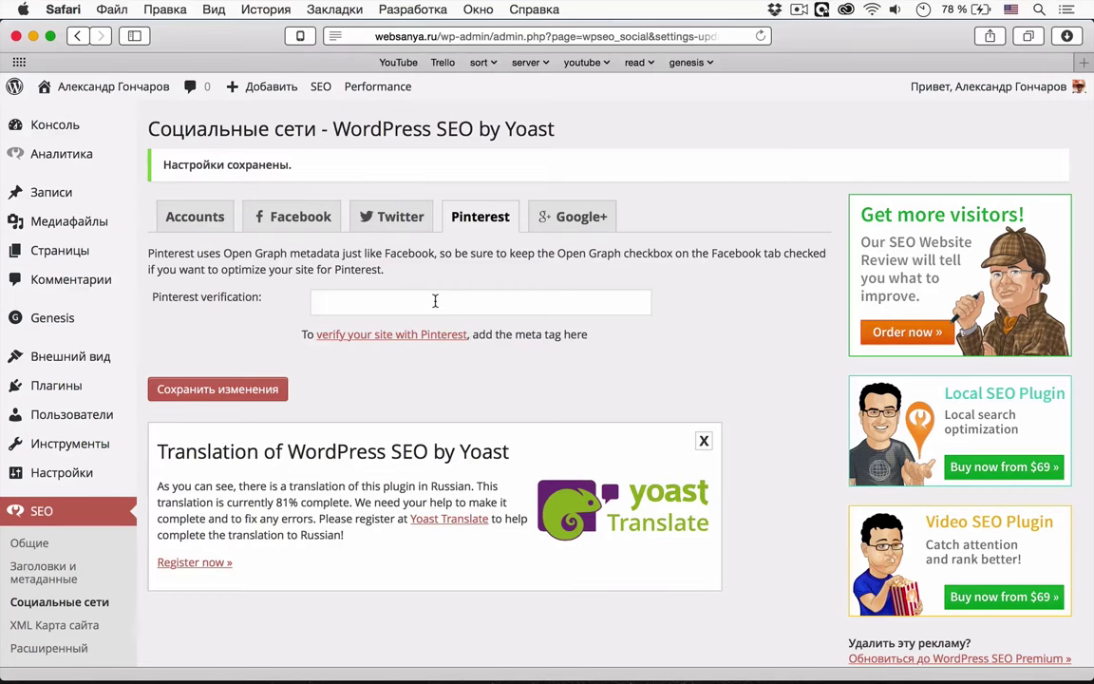
click(577, 224)
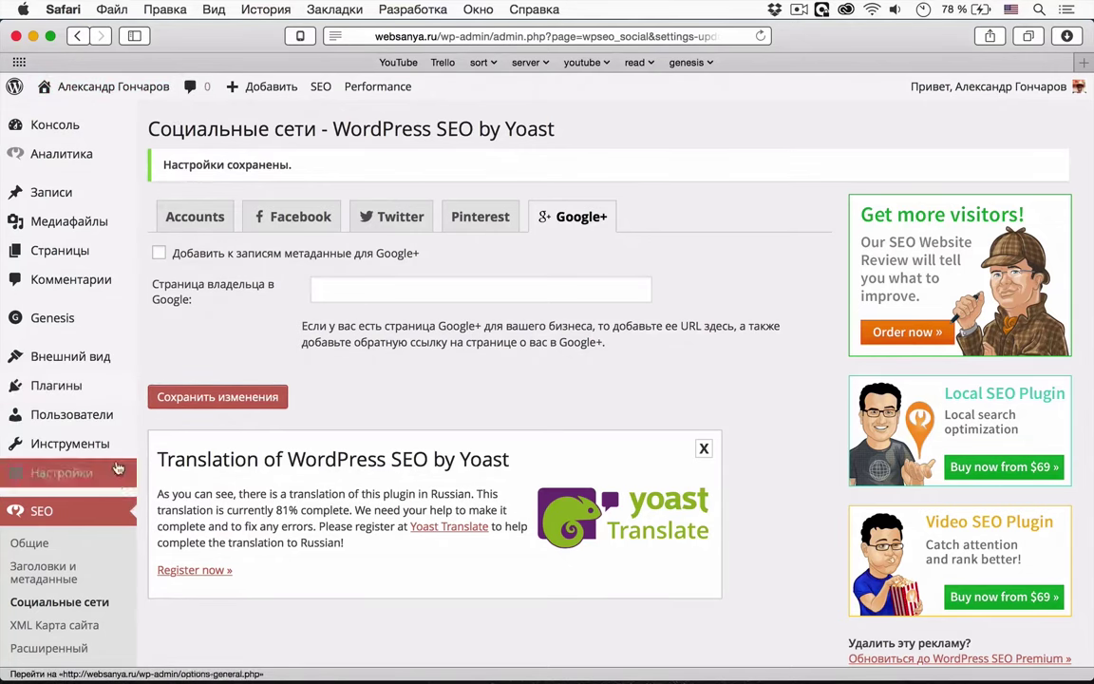
mouse_move(111, 410)
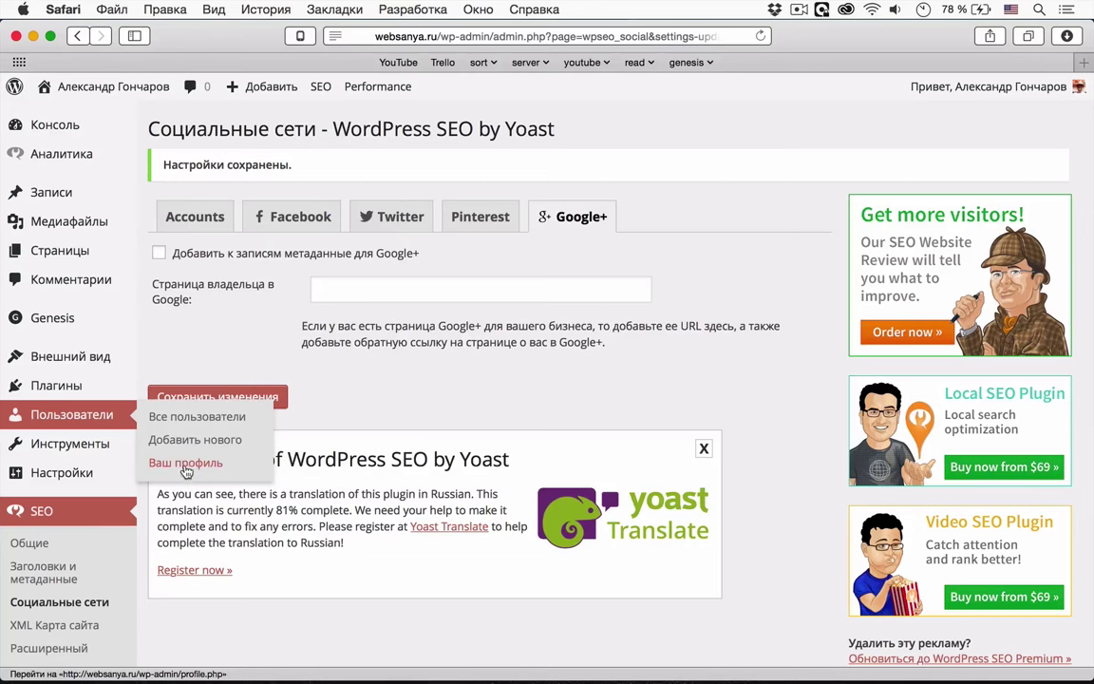
scroll(180, 494, down, 5)
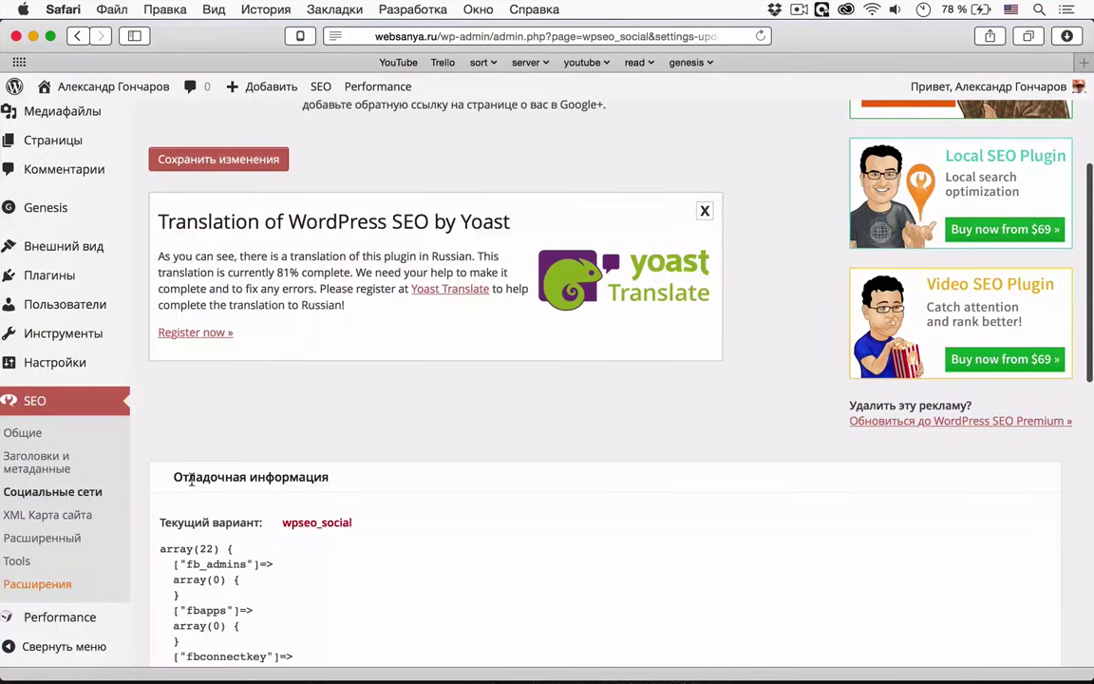
Open the plugin's «XML Карта сайта» settings and examine the generated sitemap index with its post and page sitemaps.
click(62, 520)
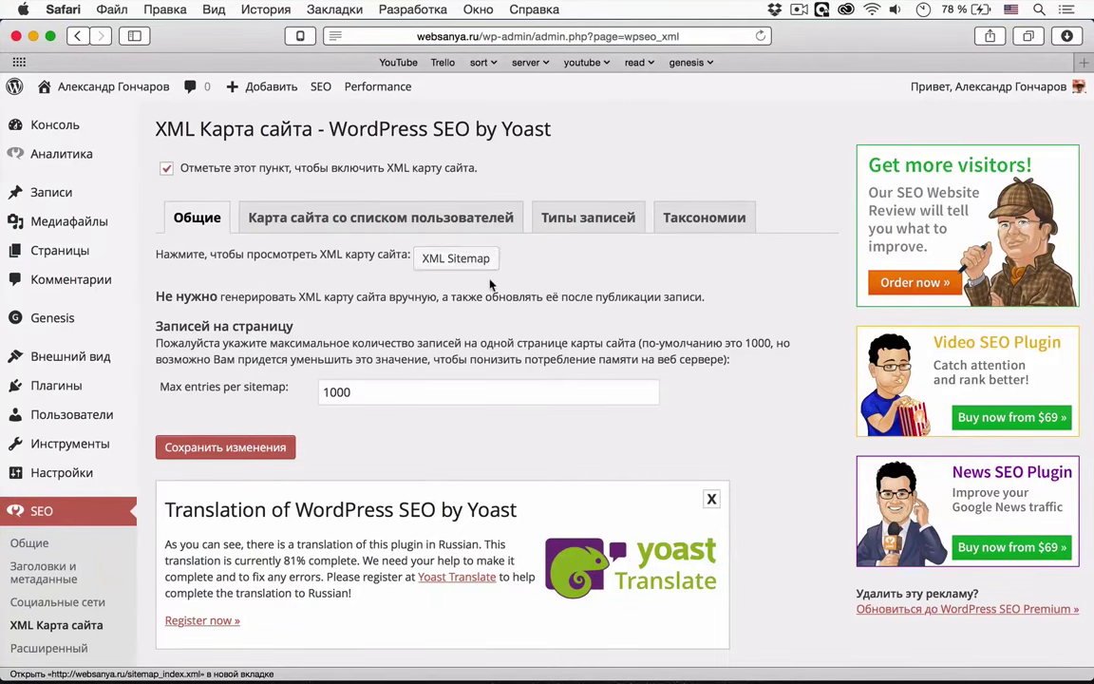
click(484, 269)
click(710, 83)
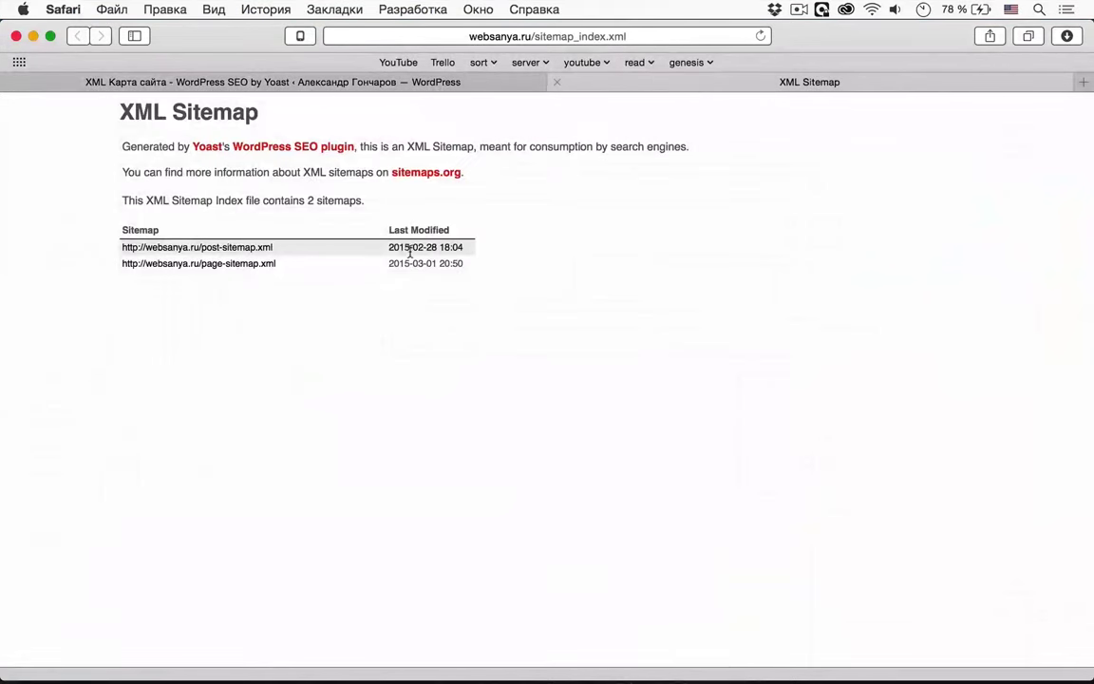
click(245, 248)
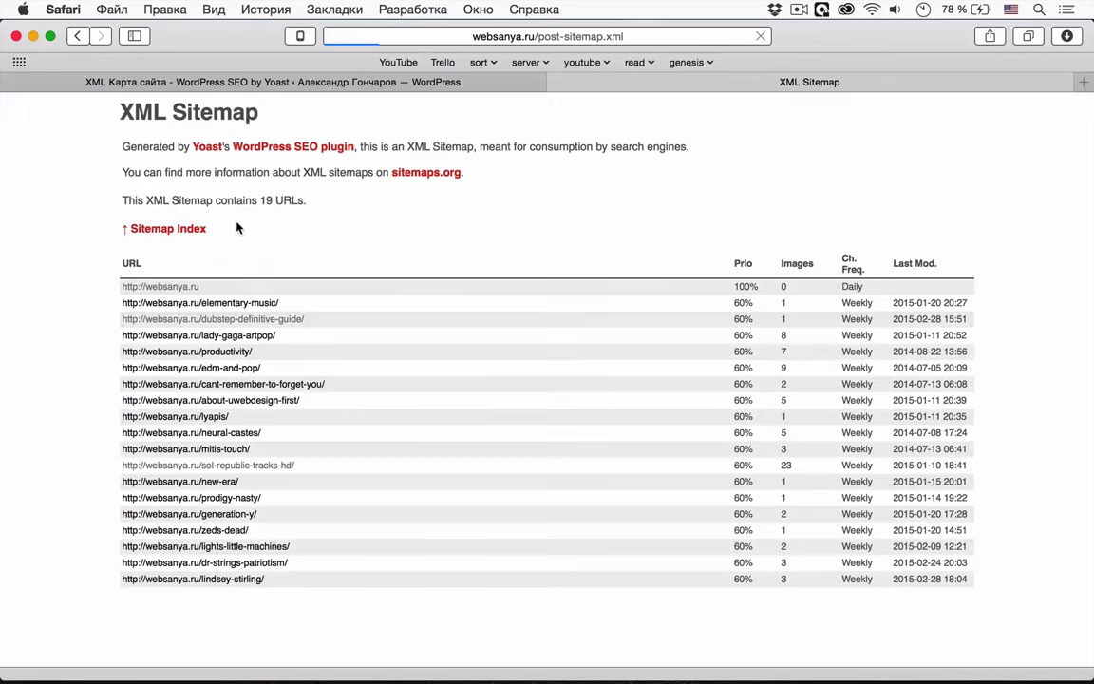
key(super+bracketleft)
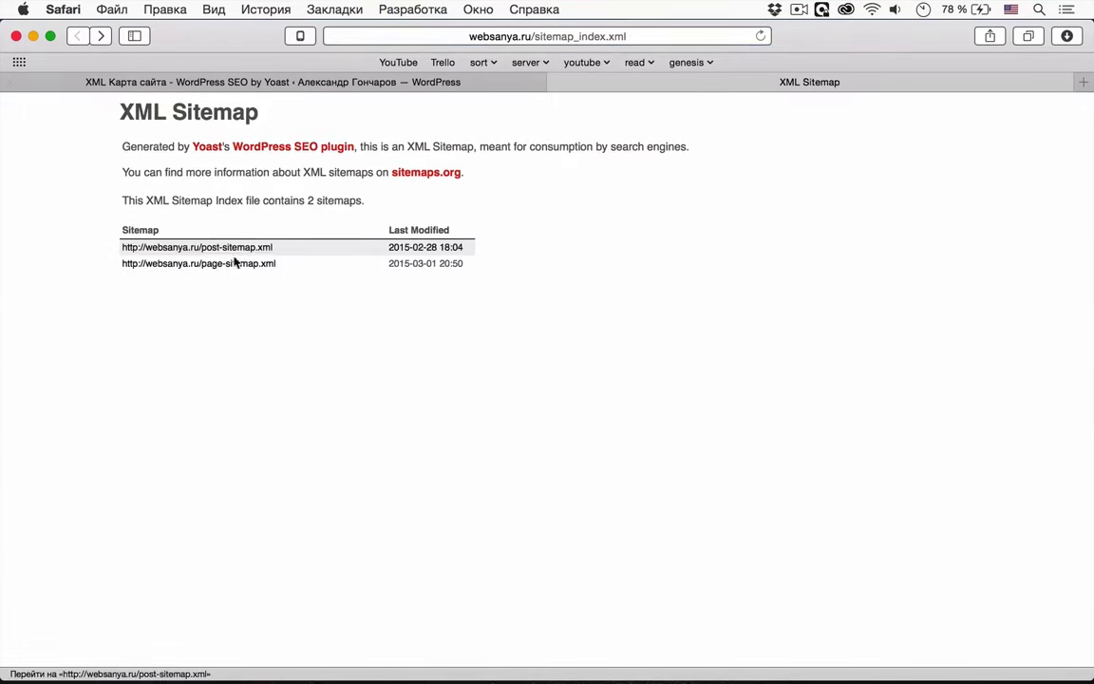
click(268, 263)
click(77, 35)
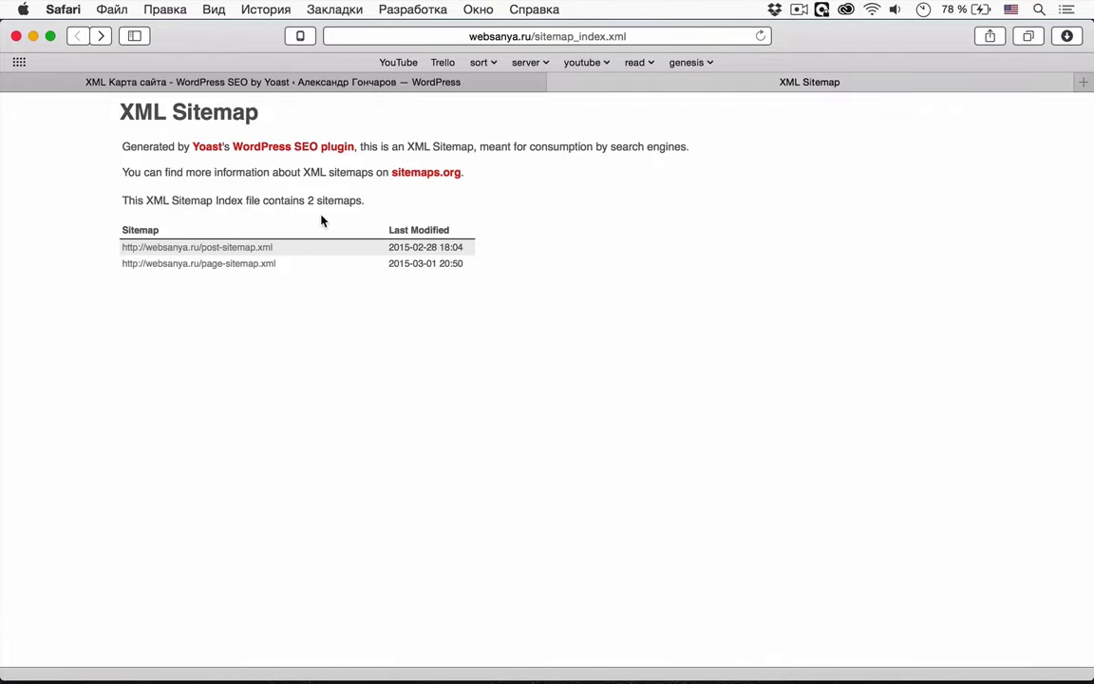
Review the «Карта сайта со списком пользователей» setting and examine the URLs and priorities in the post sitemap.
click(356, 80)
scroll(518, 199, down, 3)
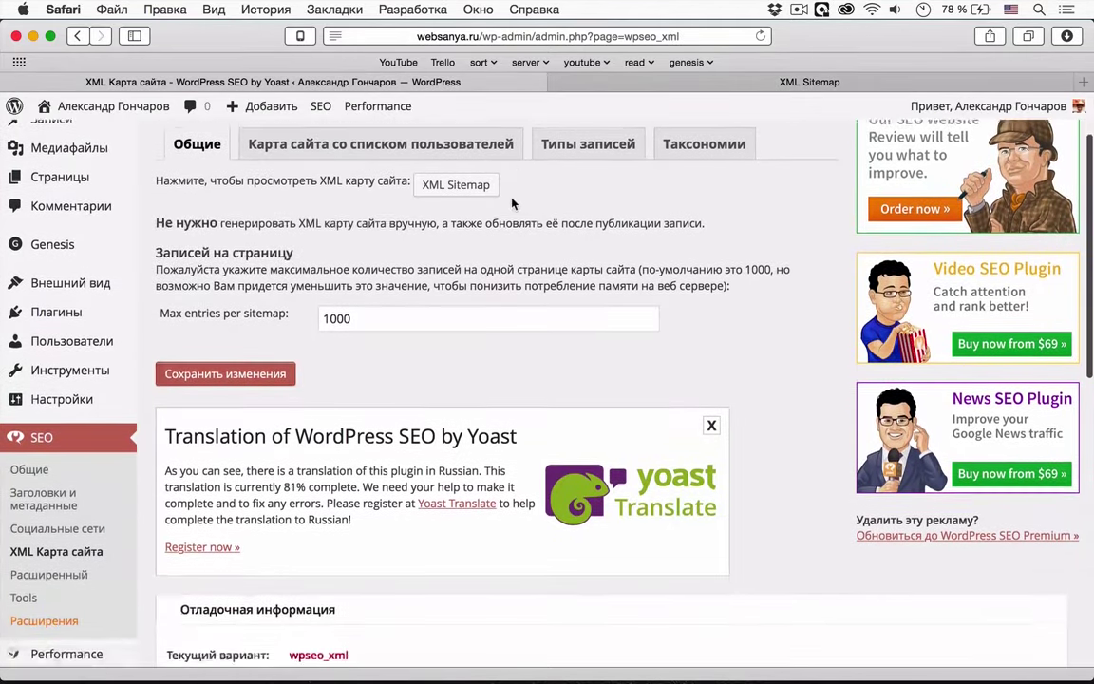
scroll(513, 204, up, 2)
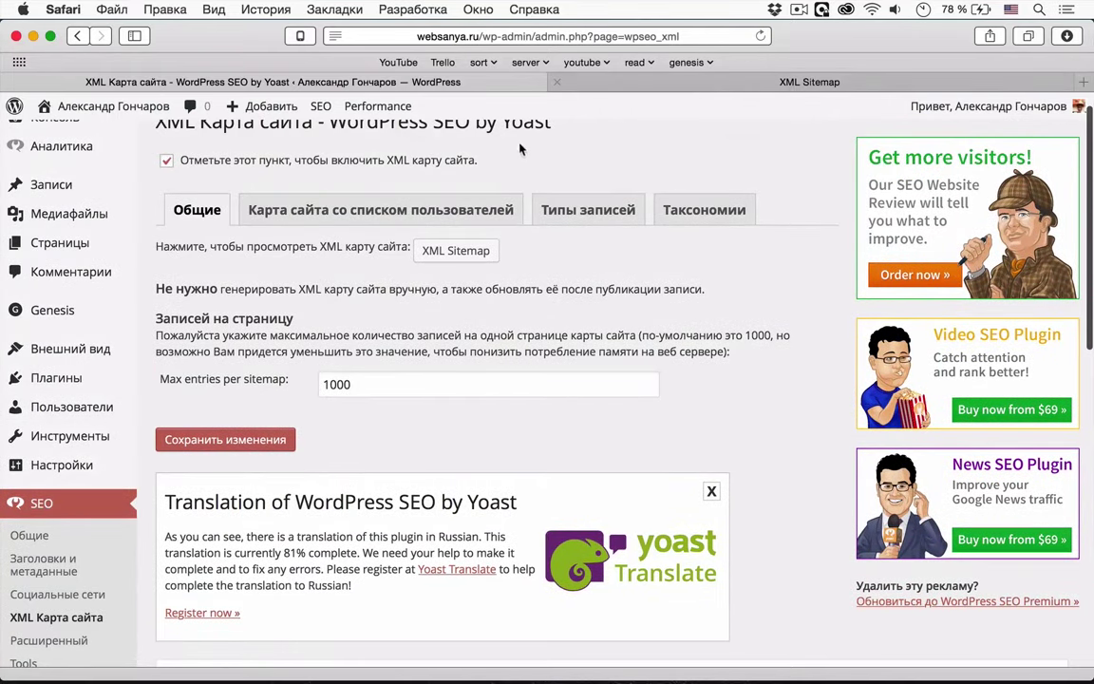
click(465, 211)
click(698, 81)
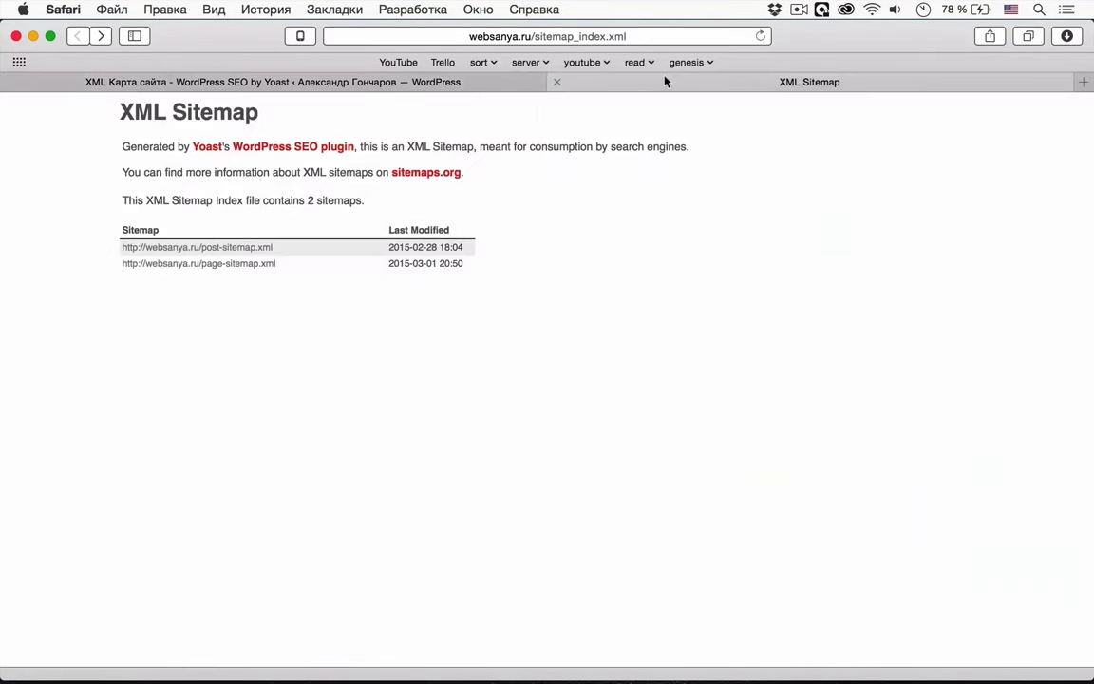
click(226, 249)
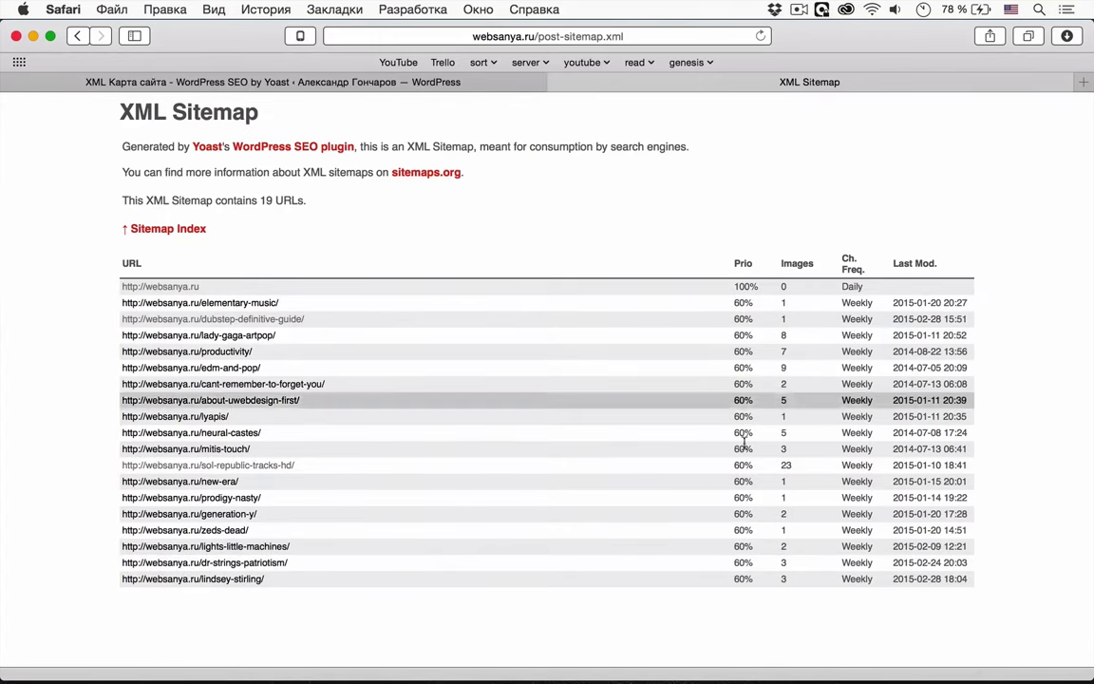
click(502, 81)
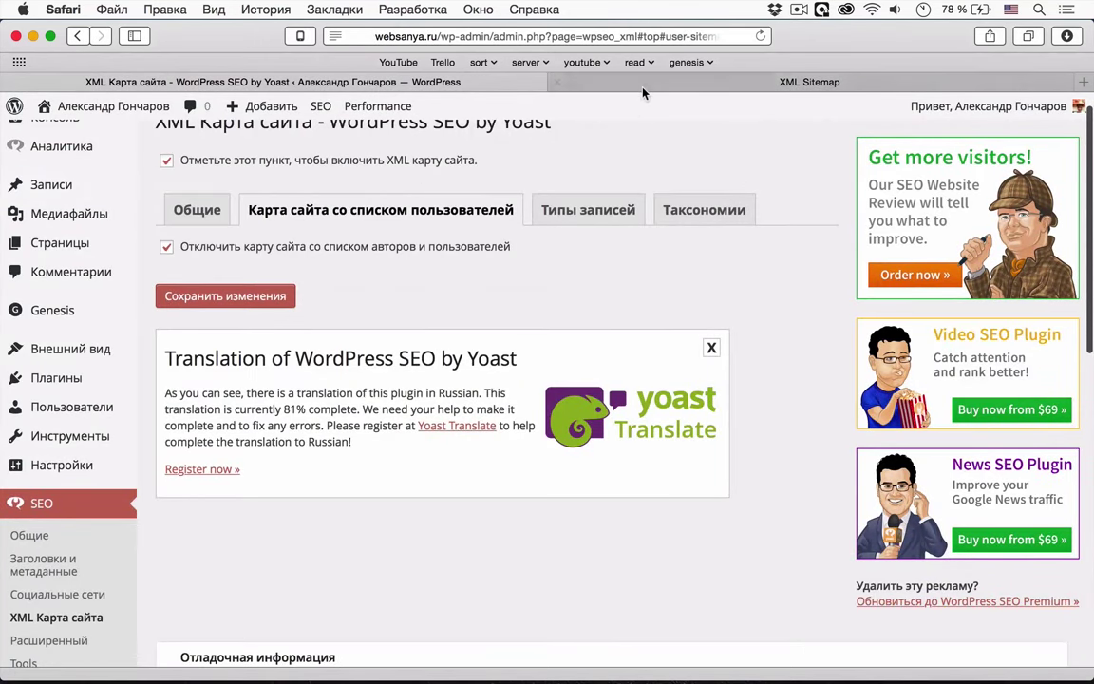
click(578, 81)
click(544, 83)
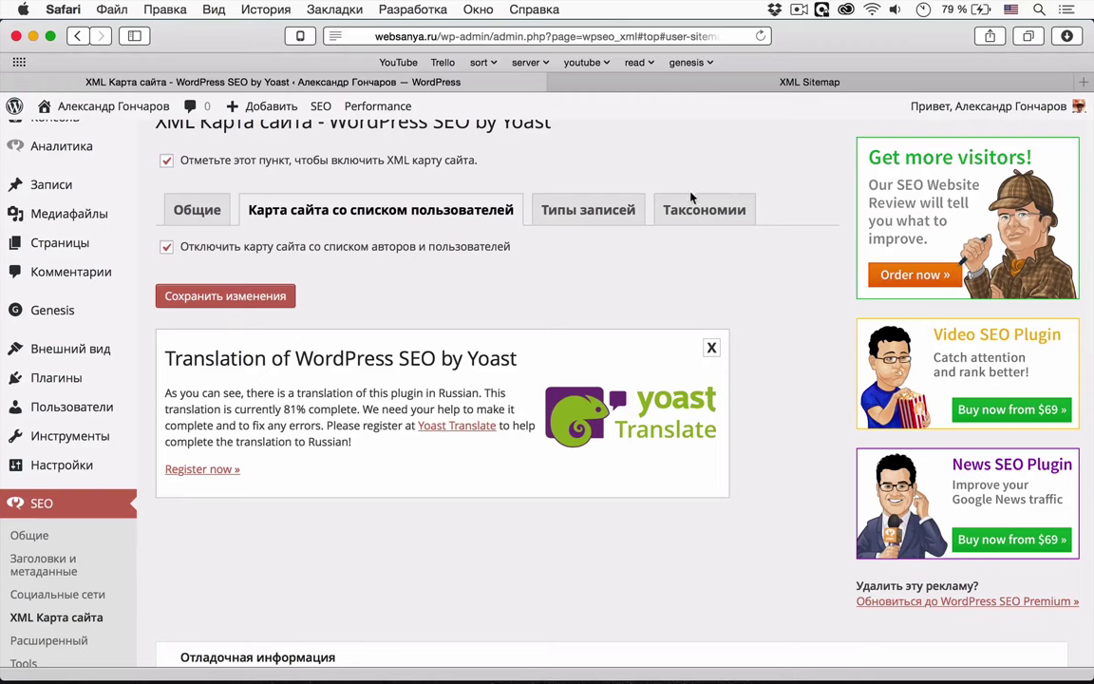
Review which post types are excluded from the sitemap under «Типы записей», checking against the post sitemap.
click(606, 221)
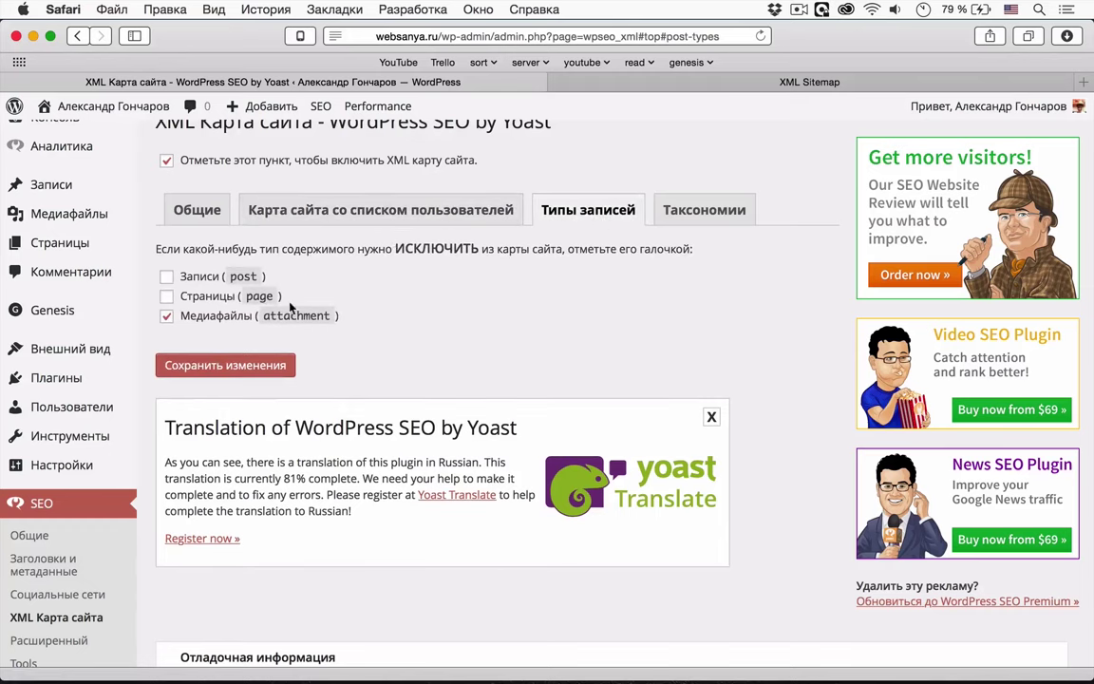
click(693, 84)
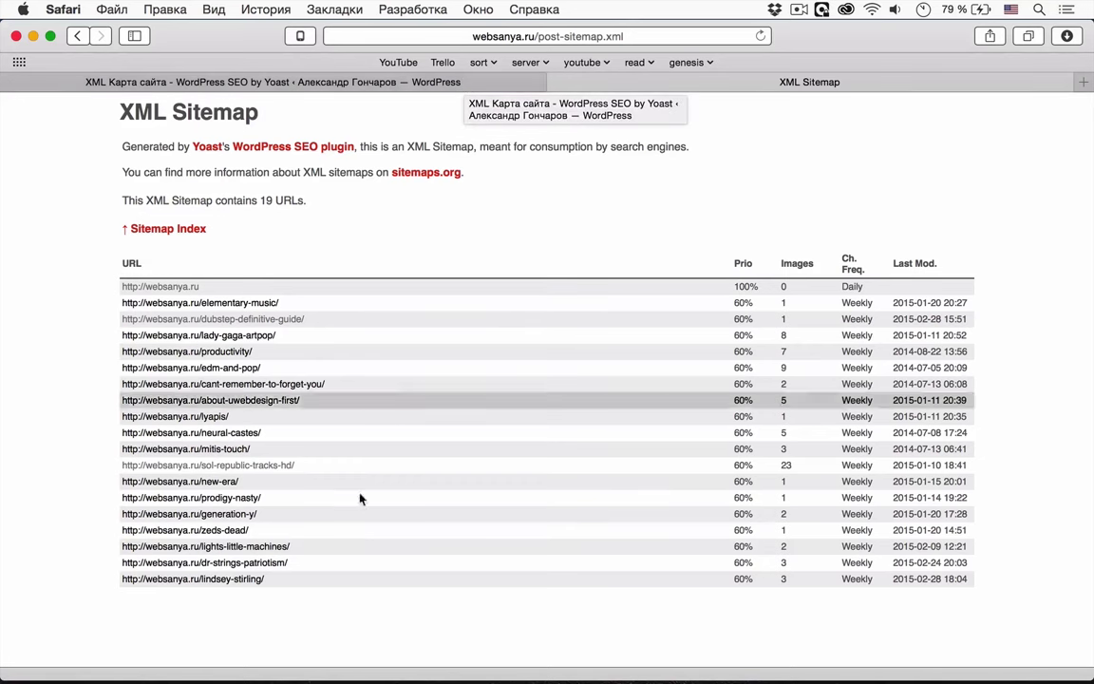
click(385, 88)
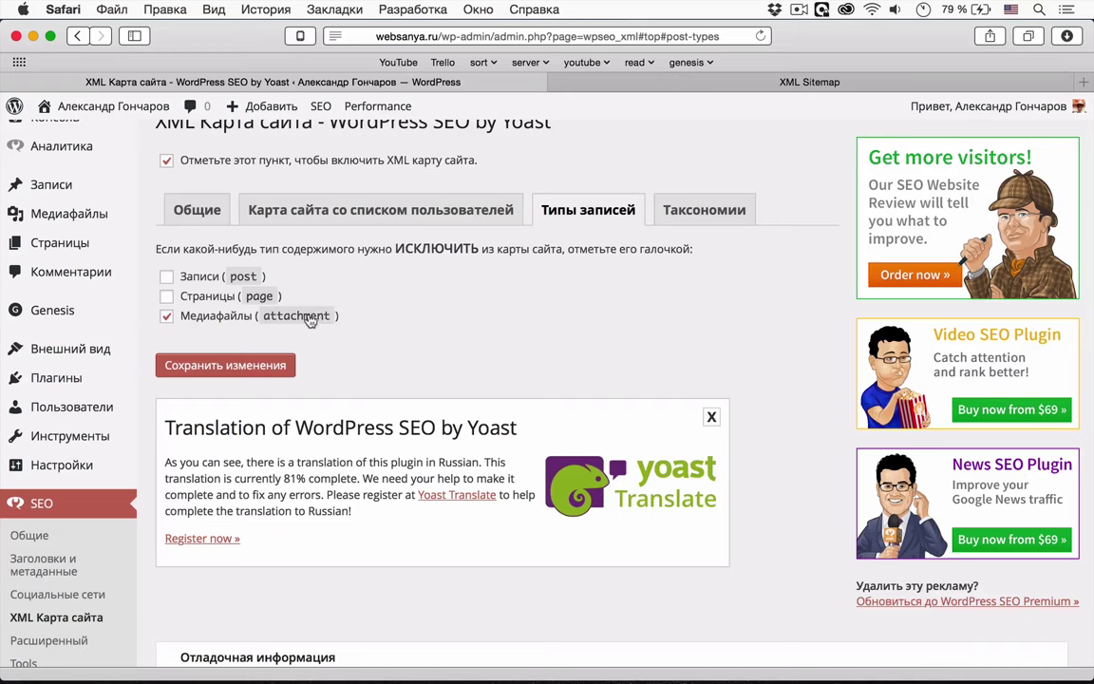
Stop excluding «Рубрики (category)» from the sitemap in the taxonomy settings and save the changes.
click(677, 218)
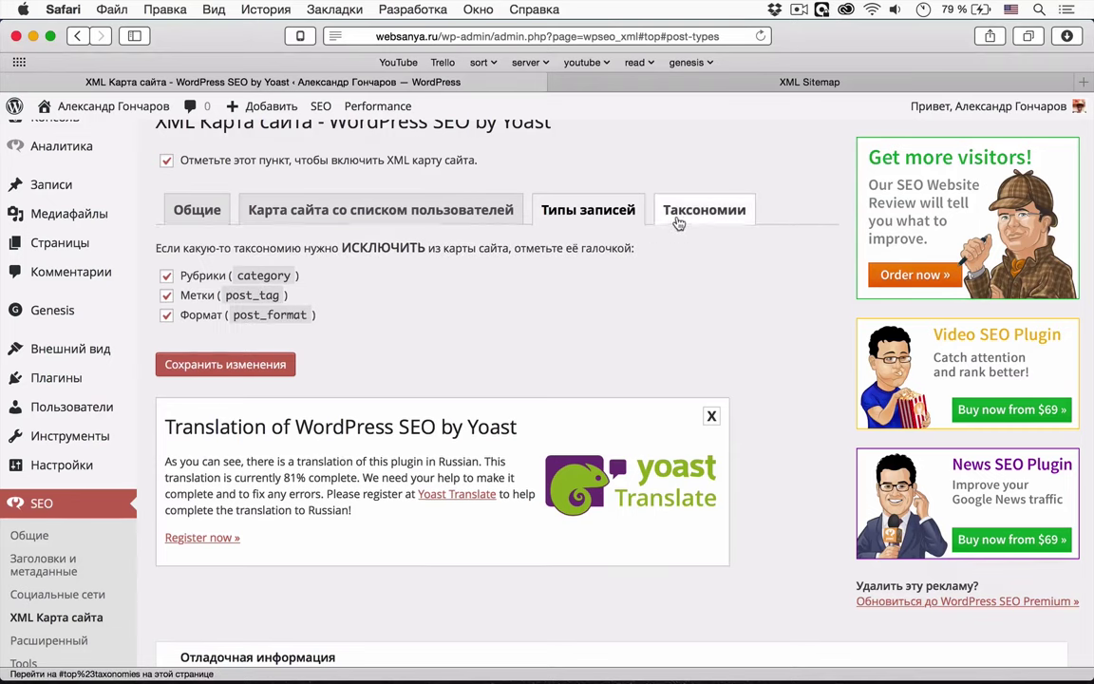
click(248, 276)
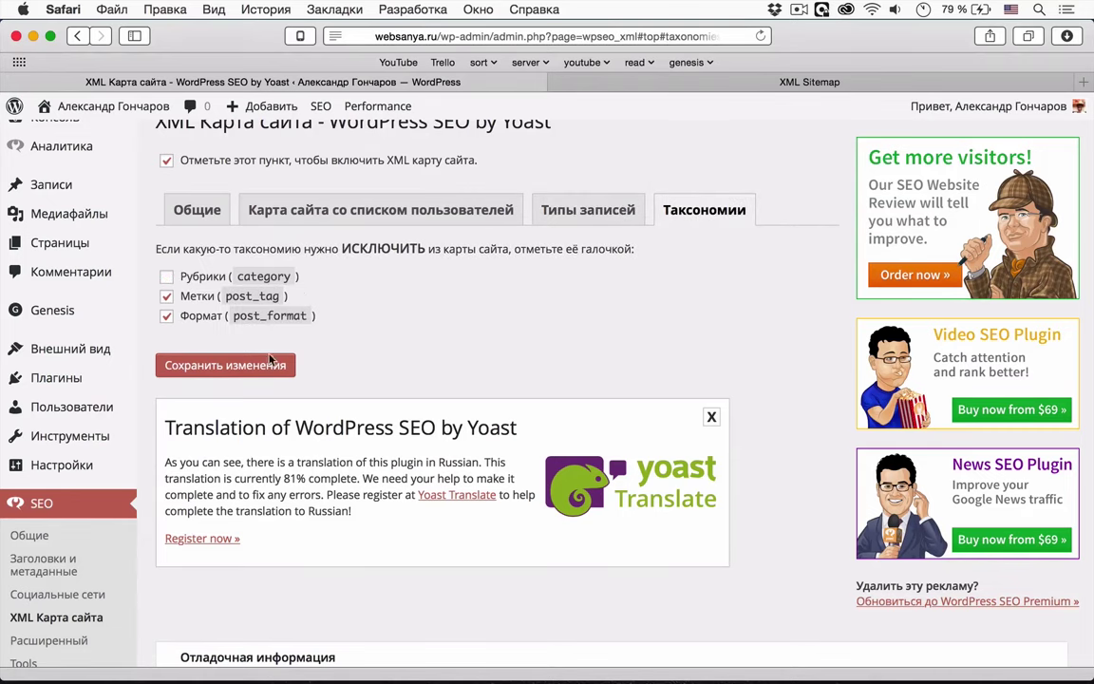
click(270, 358)
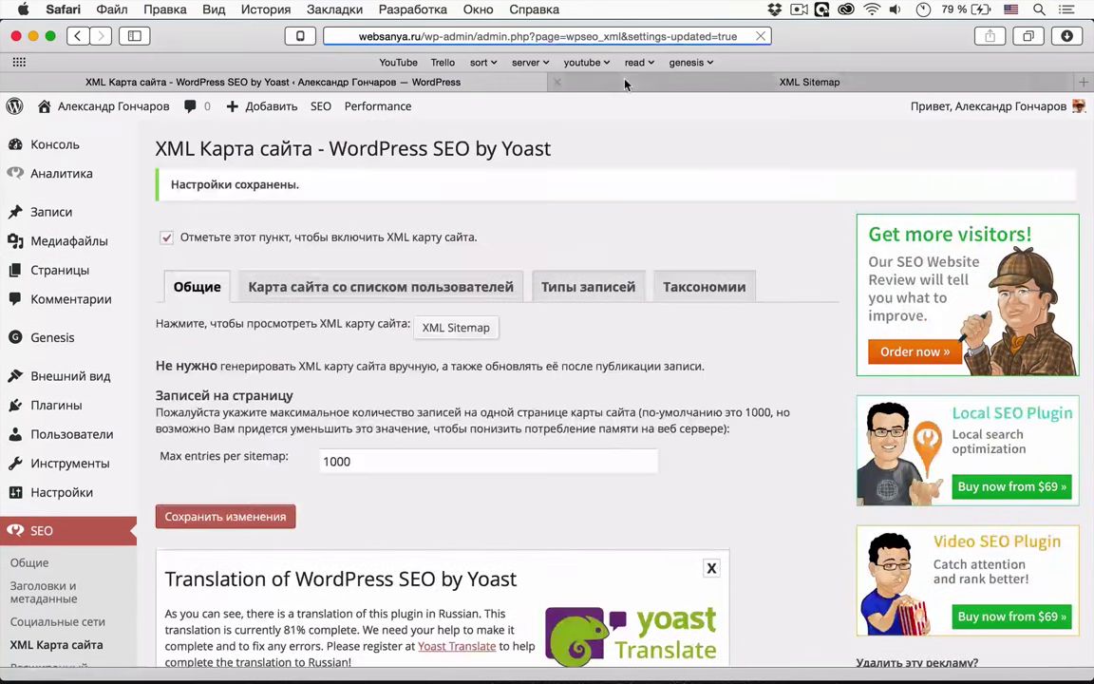
Check the category sitemap from the sitemap index, view its life category page, and close the sitemap view.
click(625, 83)
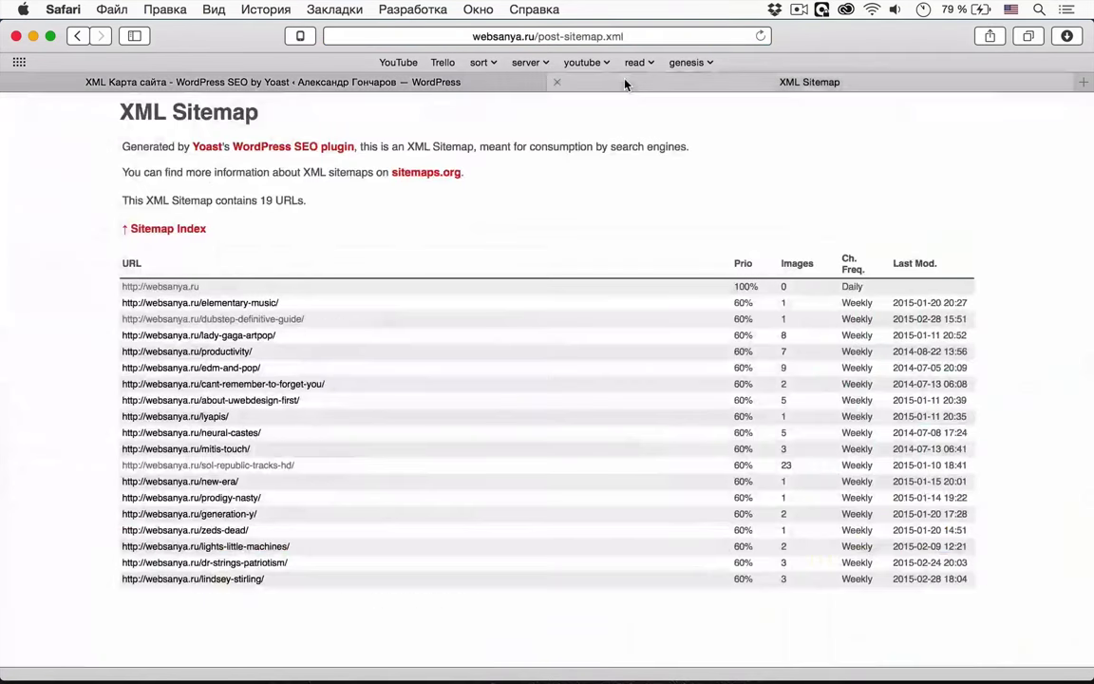
click(194, 232)
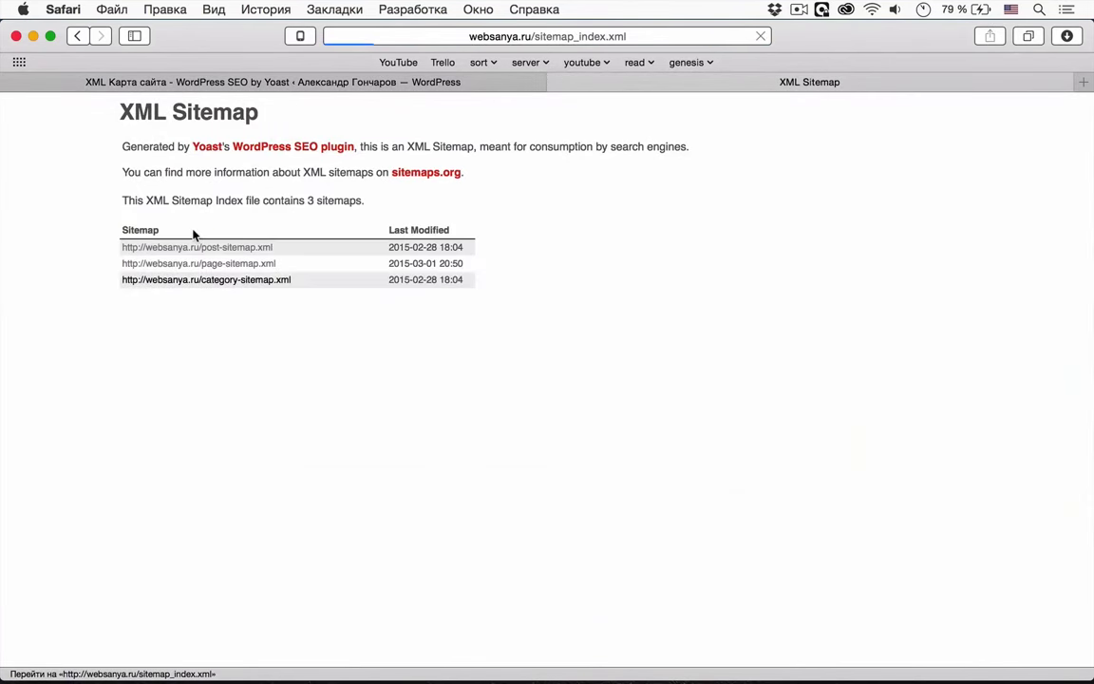
click(251, 280)
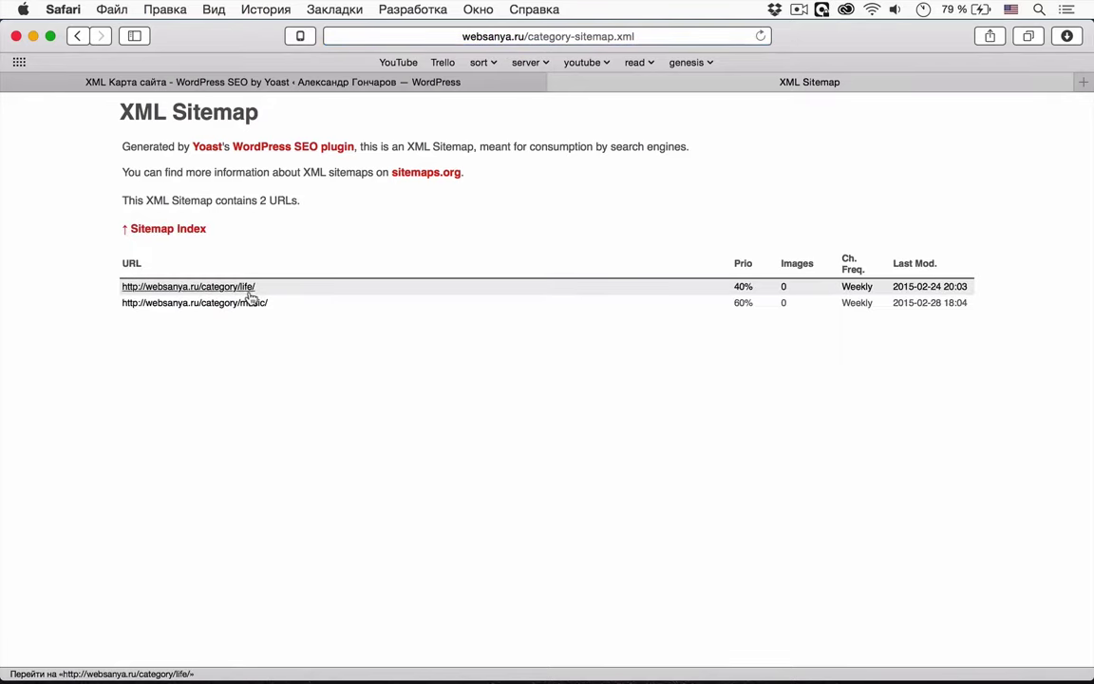
click(245, 287)
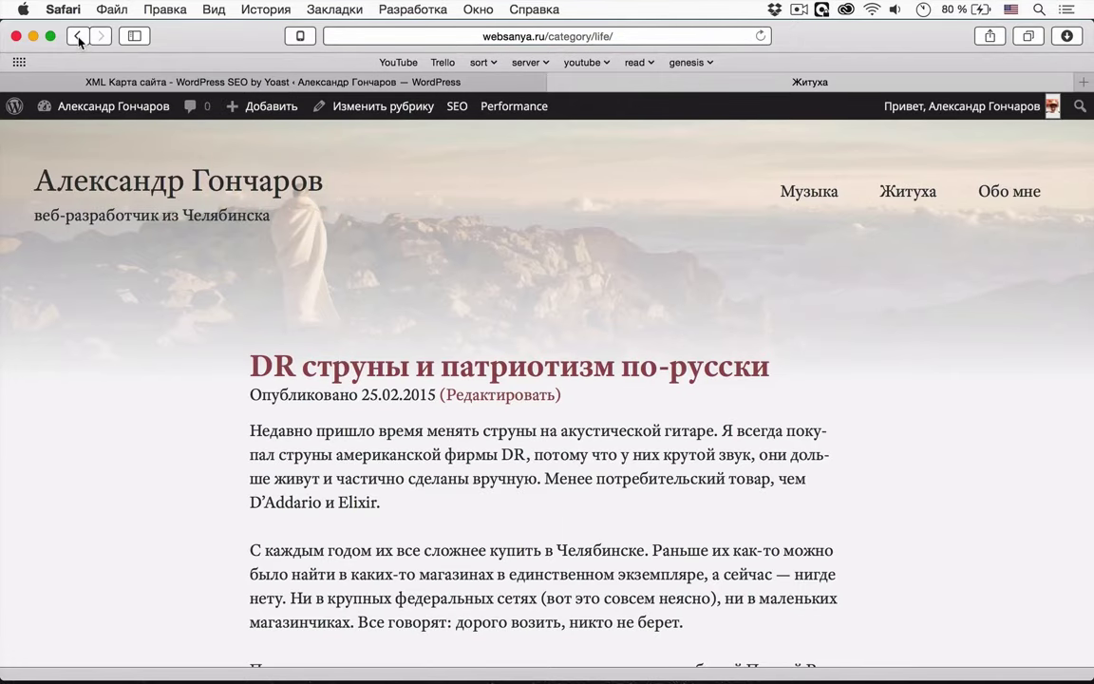
key(super+w)
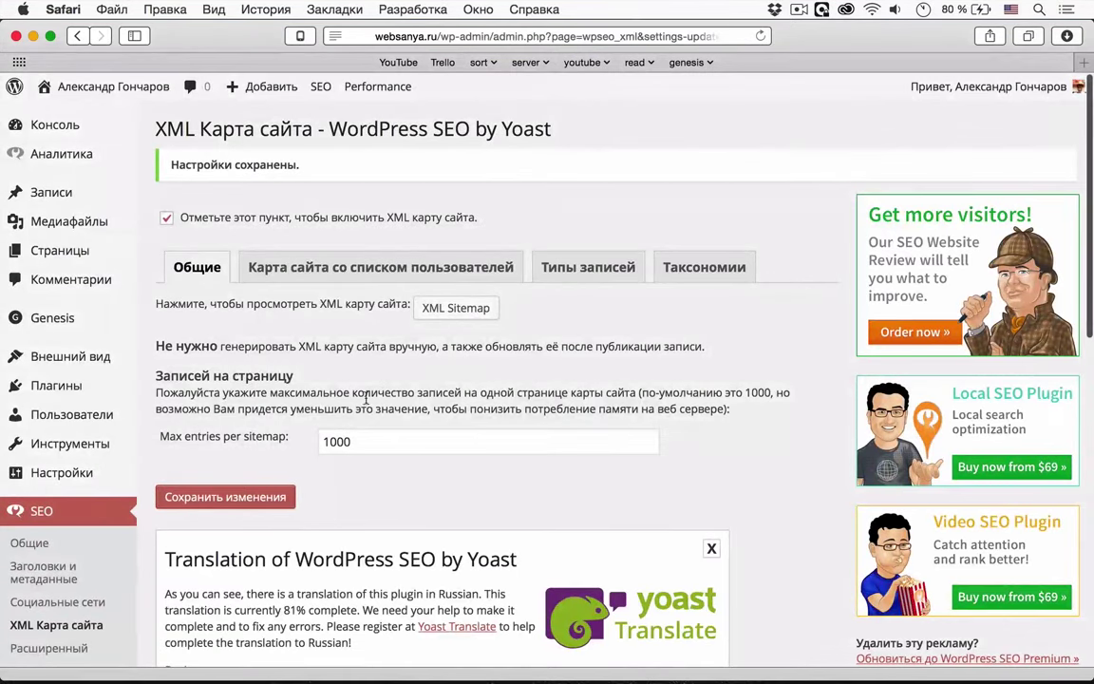
Open the plugin's «Расширенный» settings at the breadcrumbs options, and view the site's Lindsey Stirling post alongside them.
scroll(373, 397, down, 4)
click(83, 537)
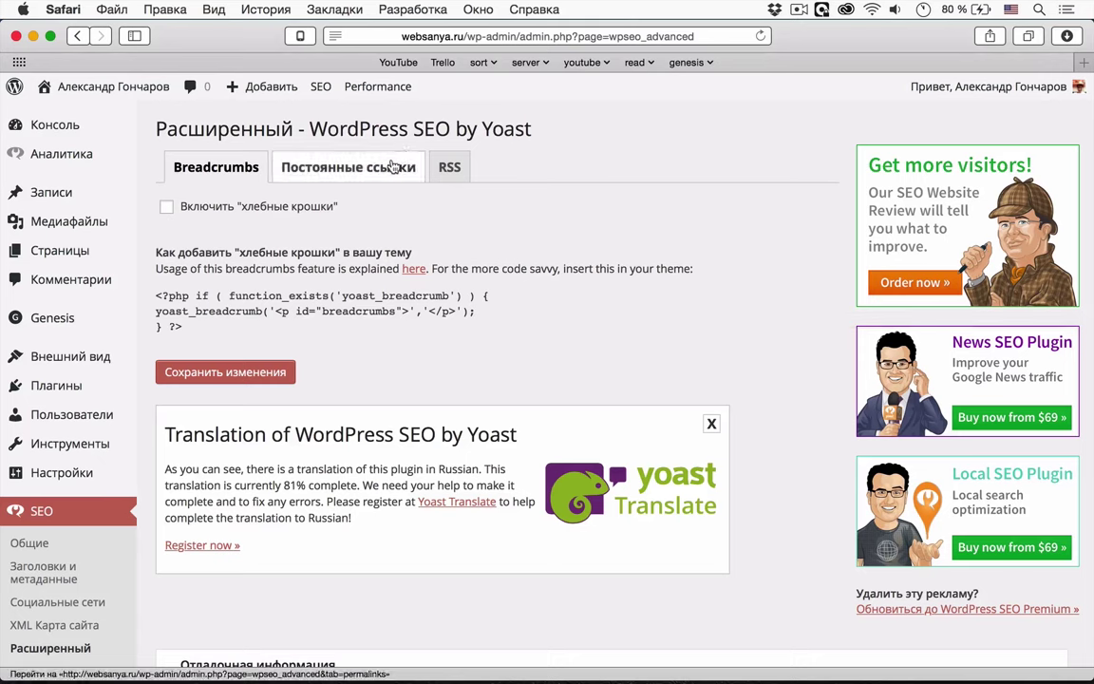
super+click(143, 89)
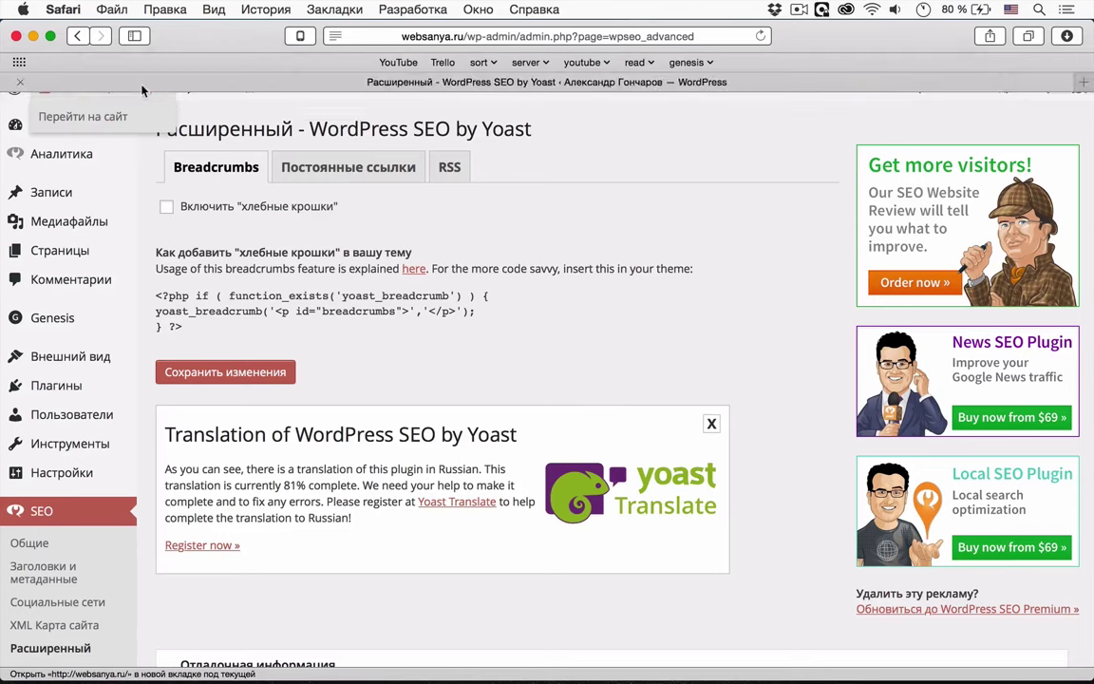
click(579, 81)
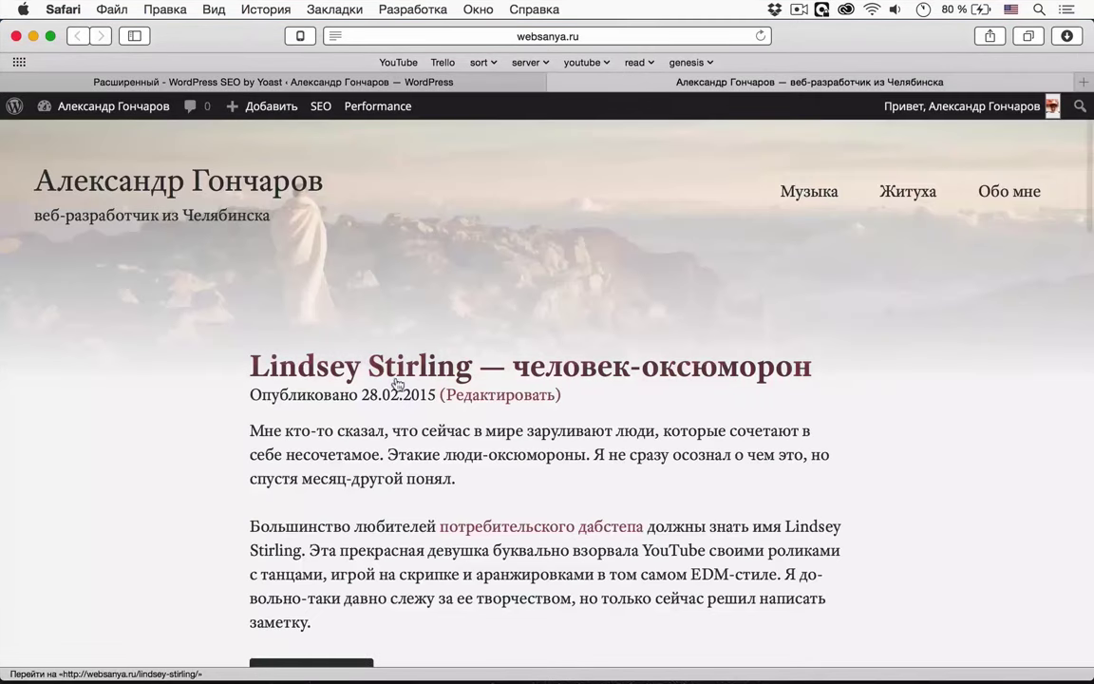
click(398, 380)
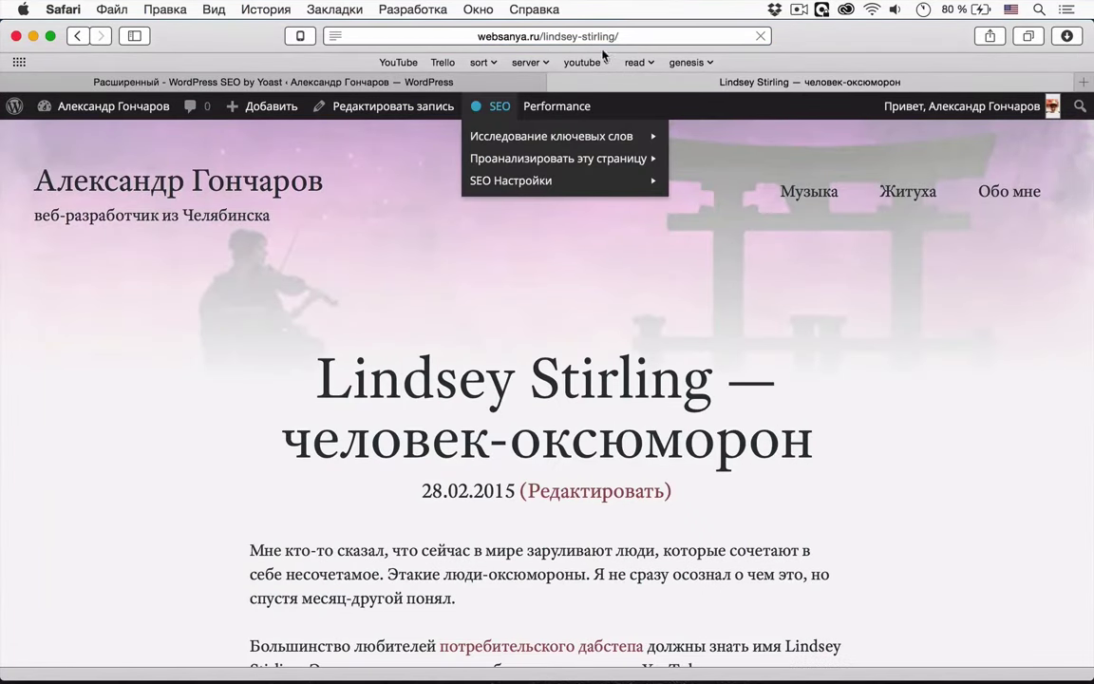
Close the Lindsey Stirling post view and return to the plugin's breadcrumbs settings.
click(532, 82)
click(579, 81)
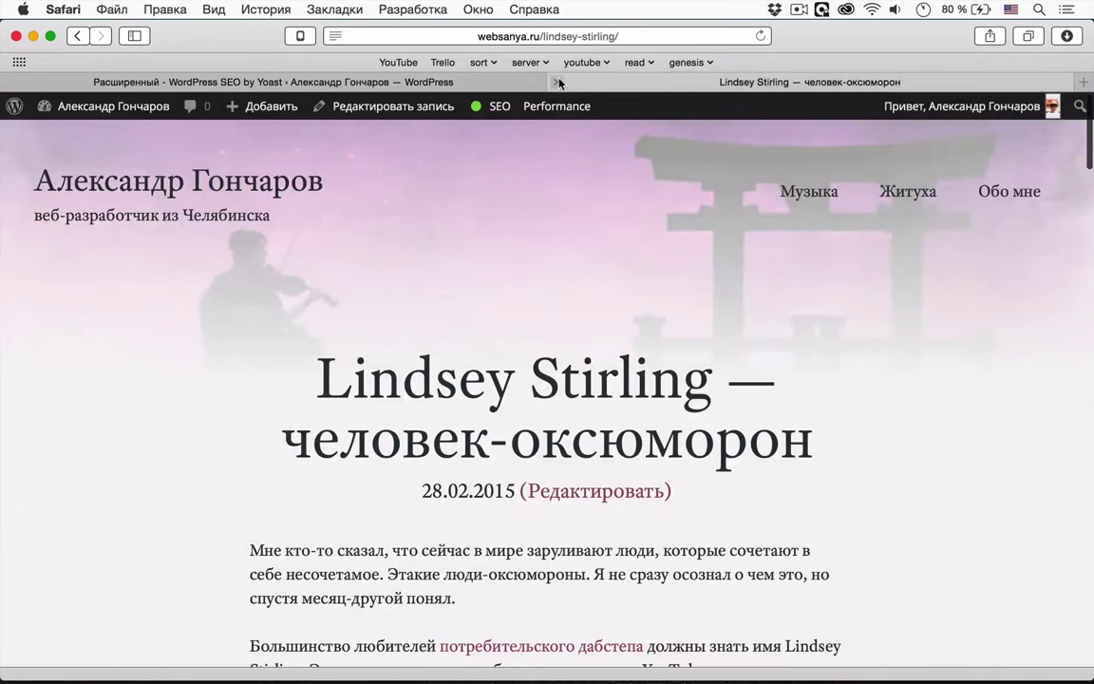
click(559, 82)
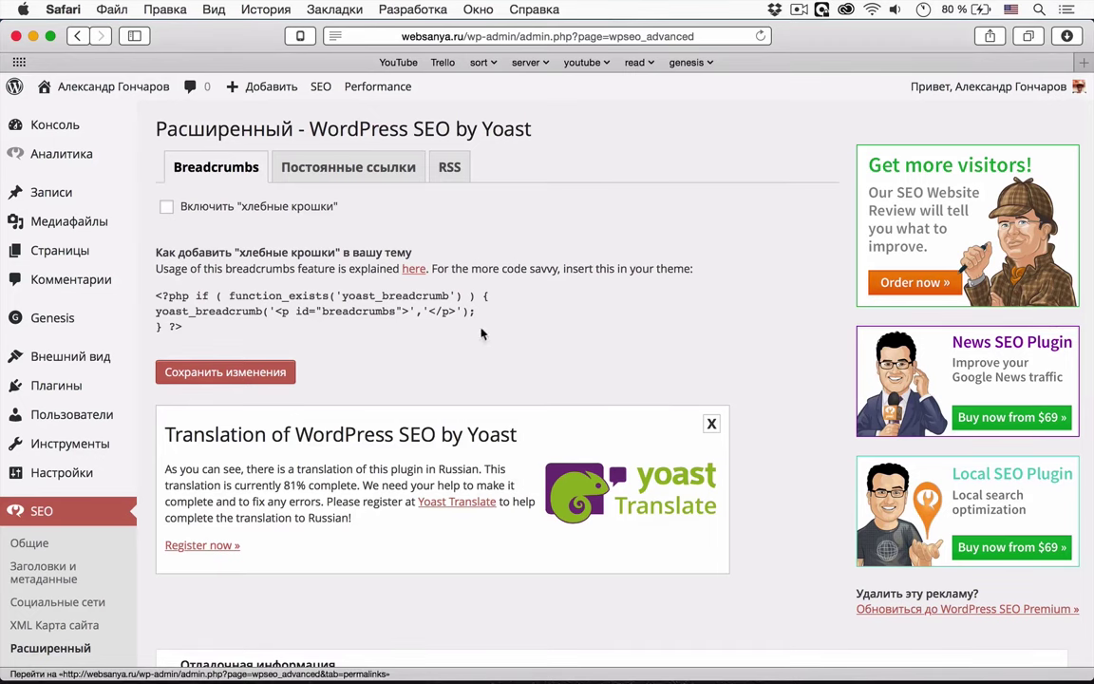
Review the «Постоянные ссылки» settings for changing URLs, cleaning up permalinks and hiding links in the <head> section.
click(379, 172)
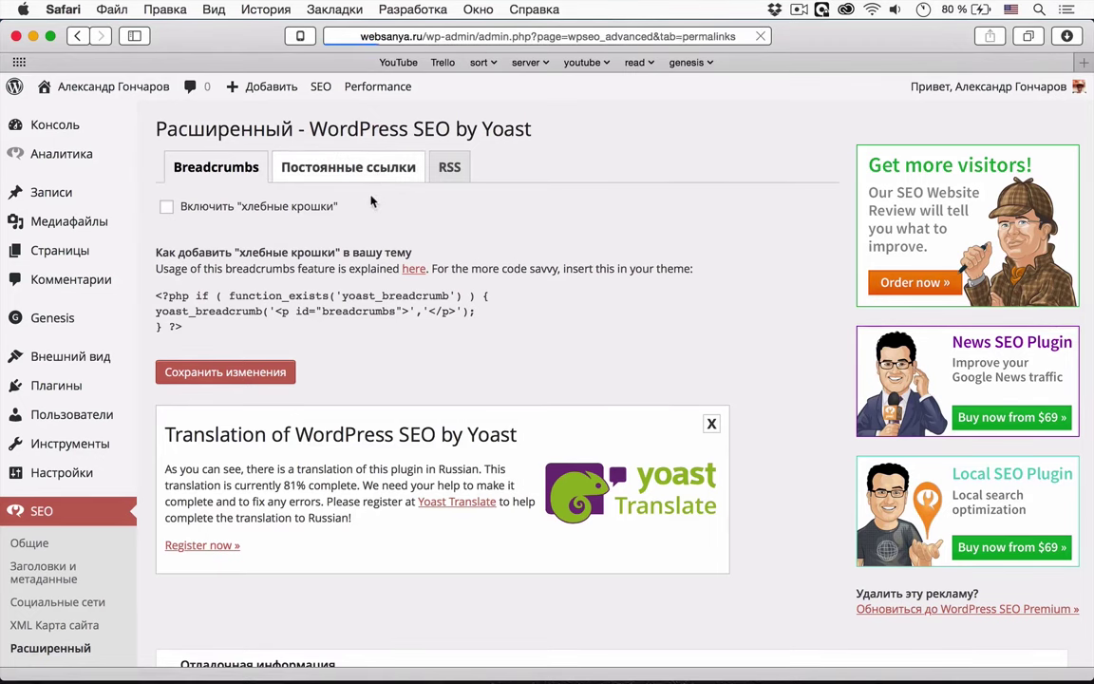
scroll(380, 254, down, 1)
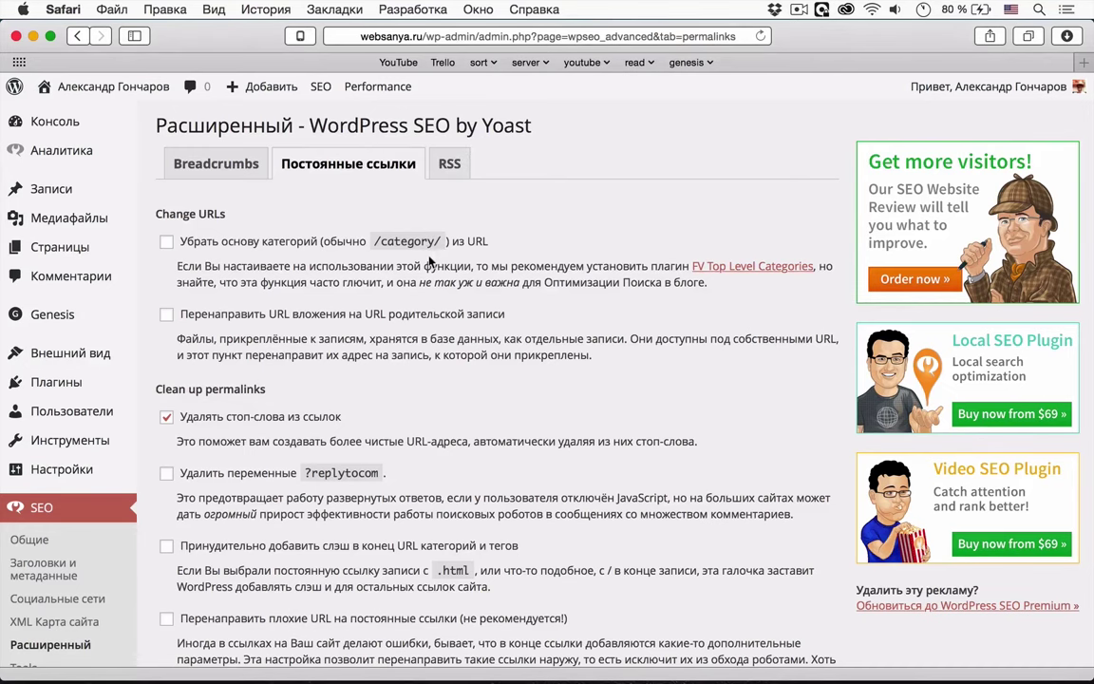
scroll(429, 263, down, 2)
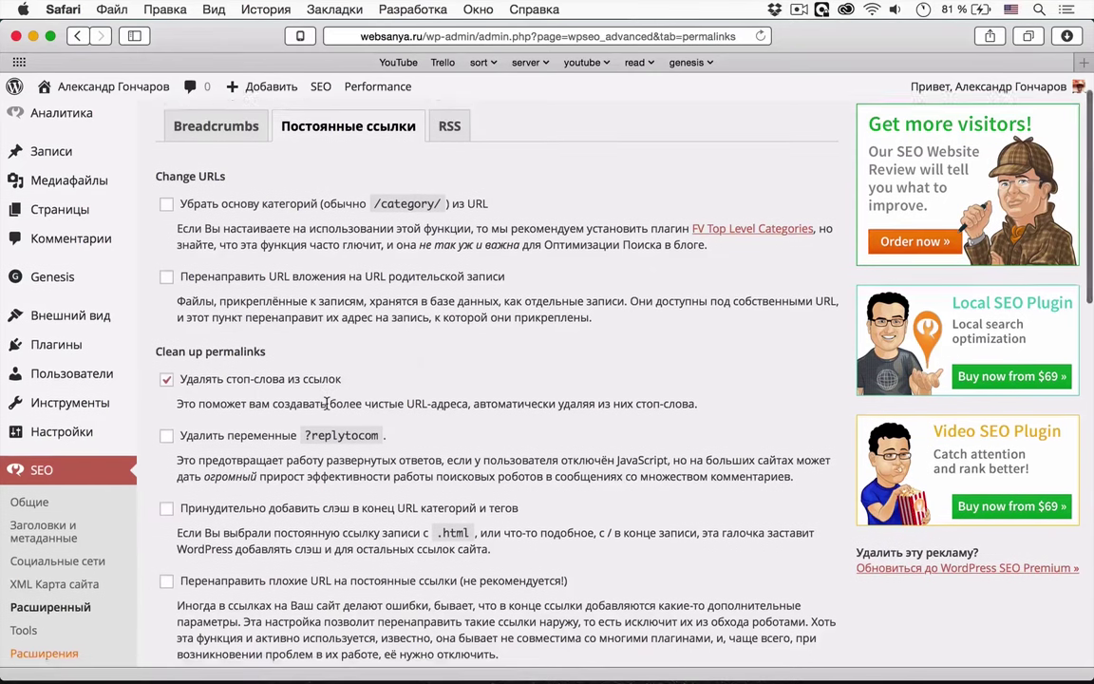
scroll(487, 211, down, 3)
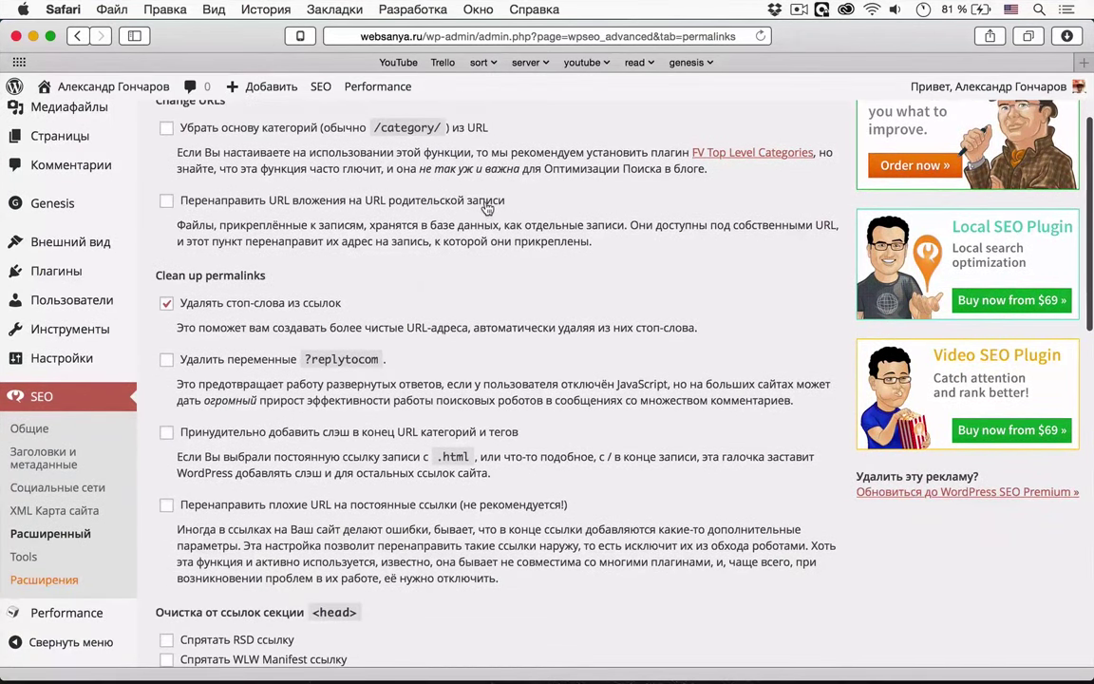
scroll(356, 304, down, 1)
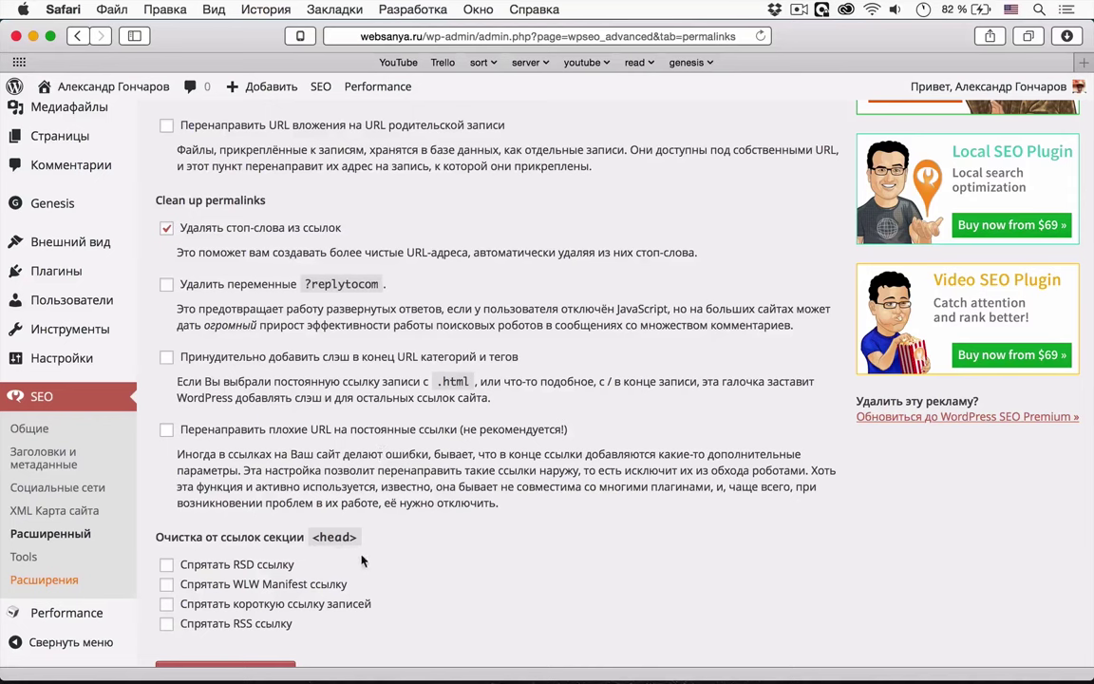
scroll(295, 479, down, 2)
scroll(307, 470, down, 2)
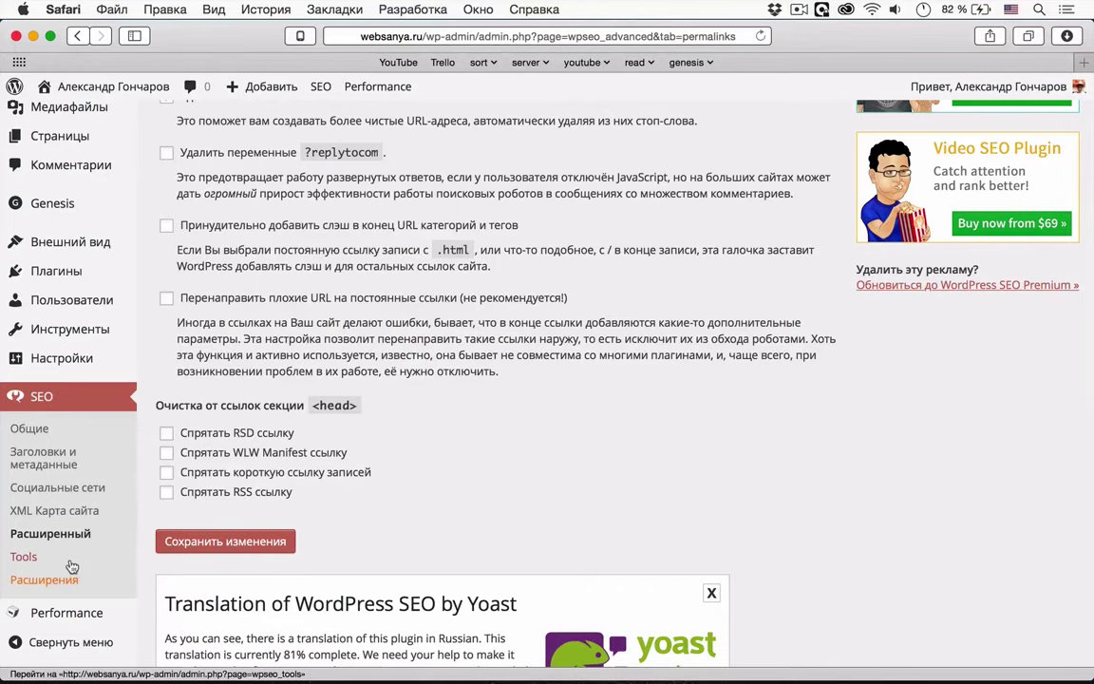
scroll(226, 508, down, 5)
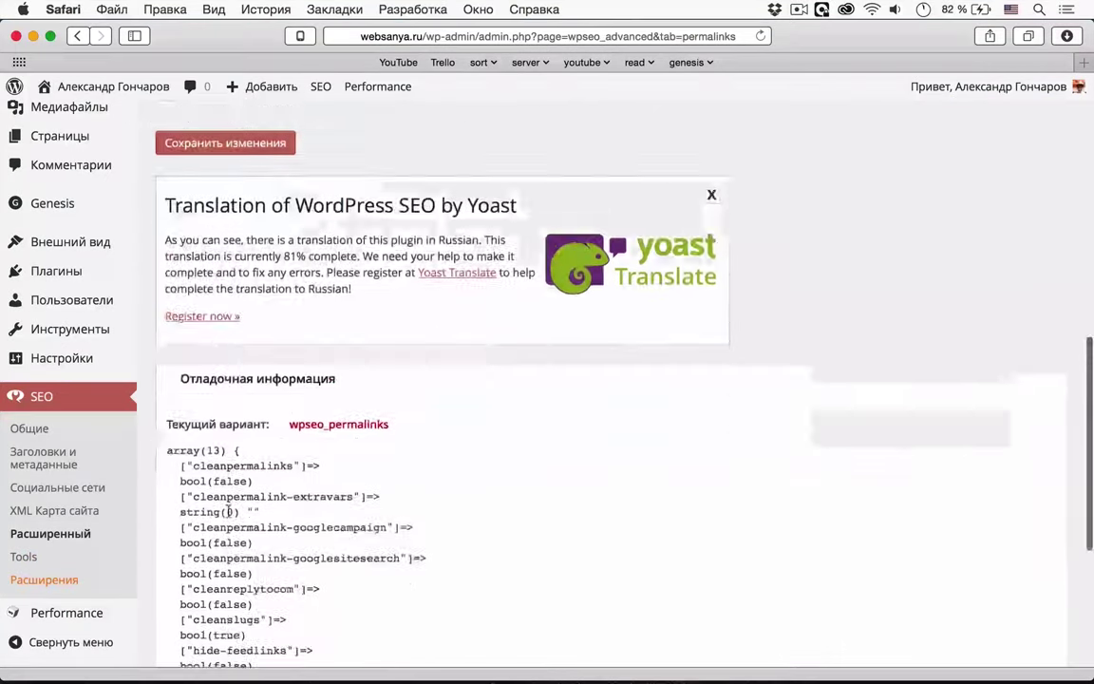
scroll(227, 513, up, 7)
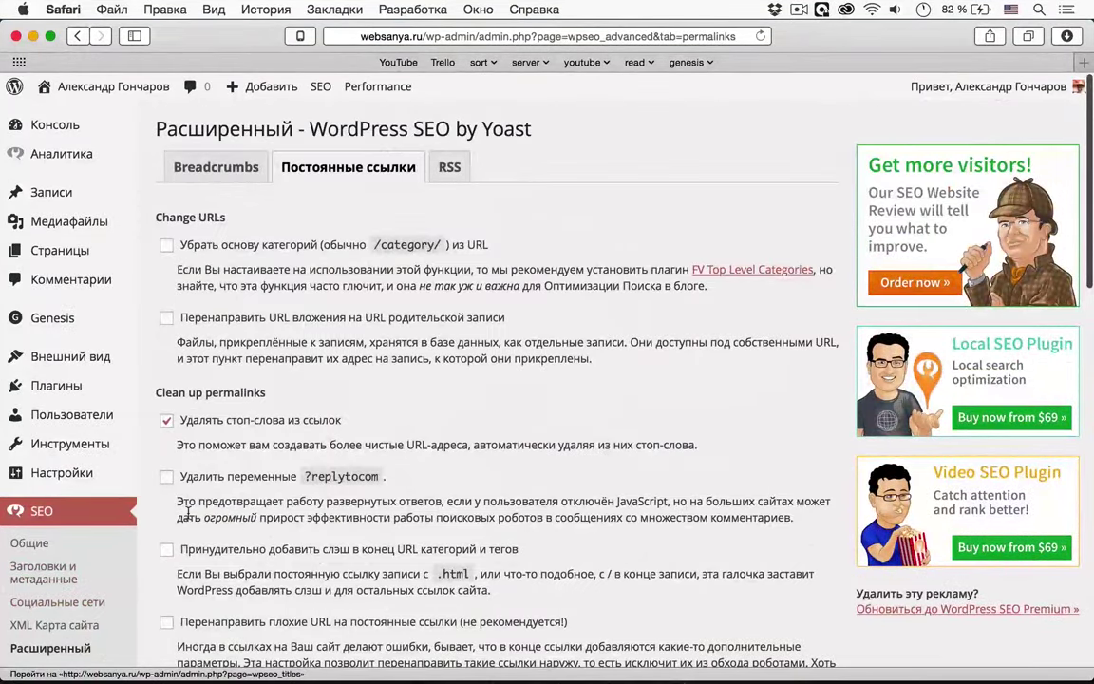
In the advanced RSS settings, replace the final period of the content put after each post with «, автор:».
click(454, 175)
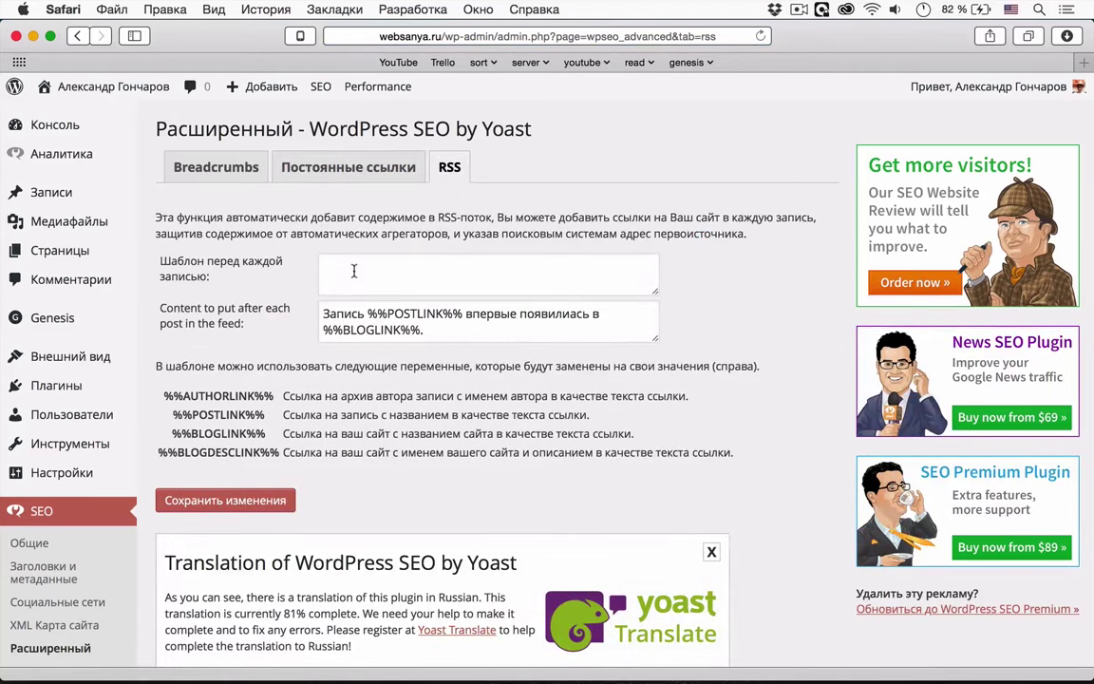
scroll(354, 273, down, 1)
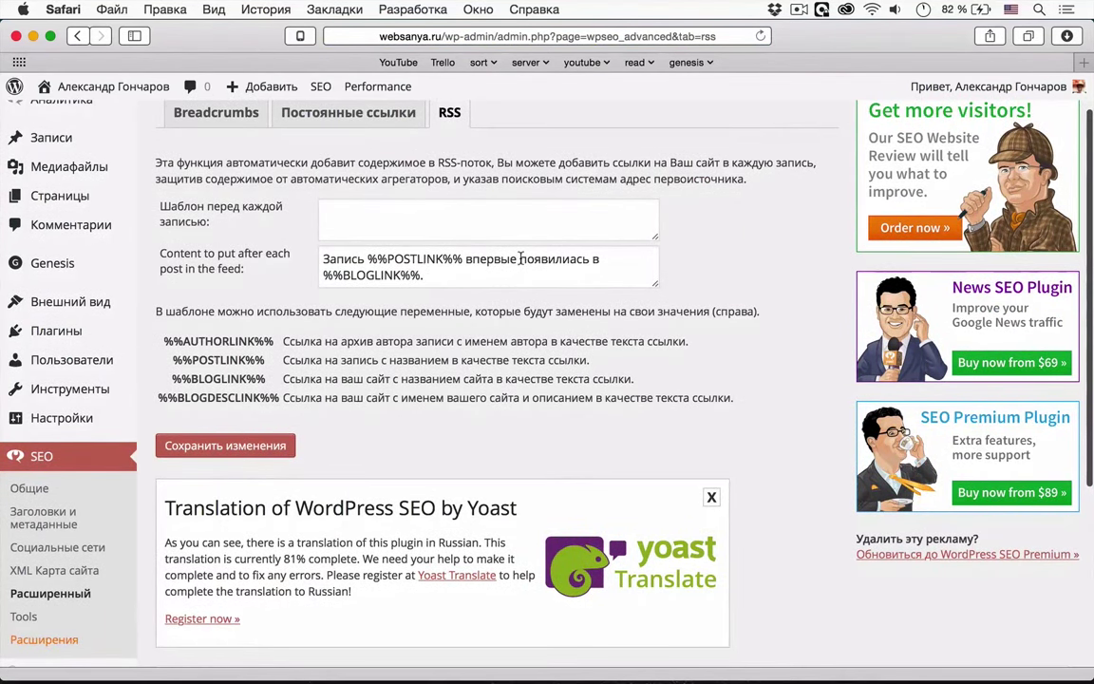
click(418, 276)
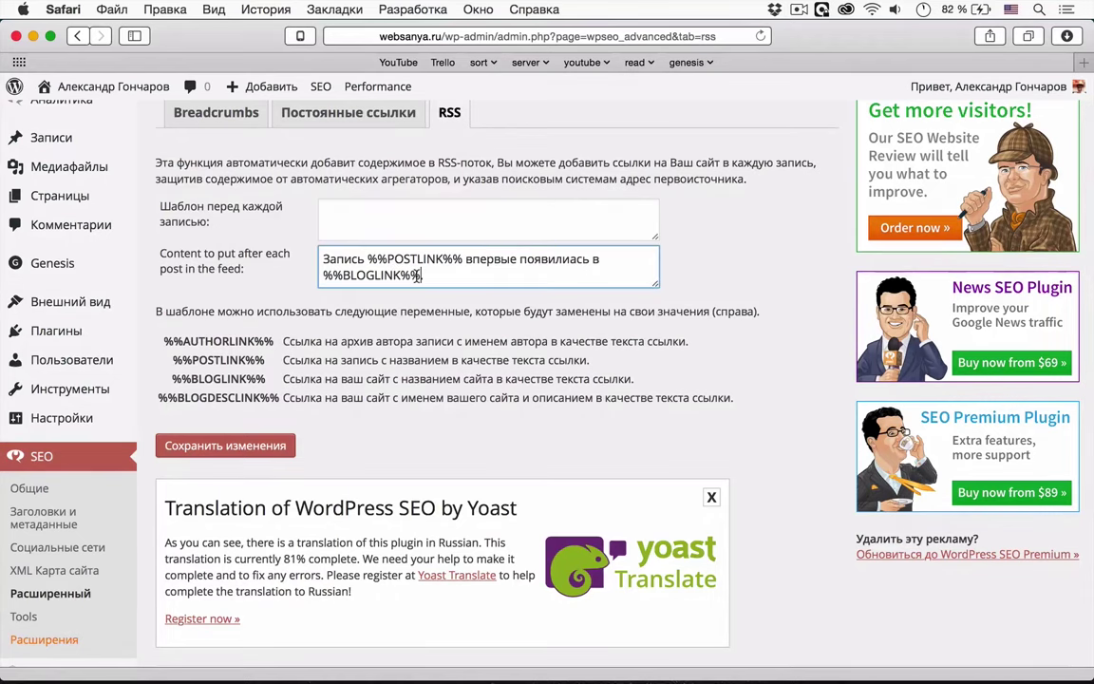
text(^ f)
key(BackSpace)
key(BackSpace)
key(BackSpace)
text(, автор)
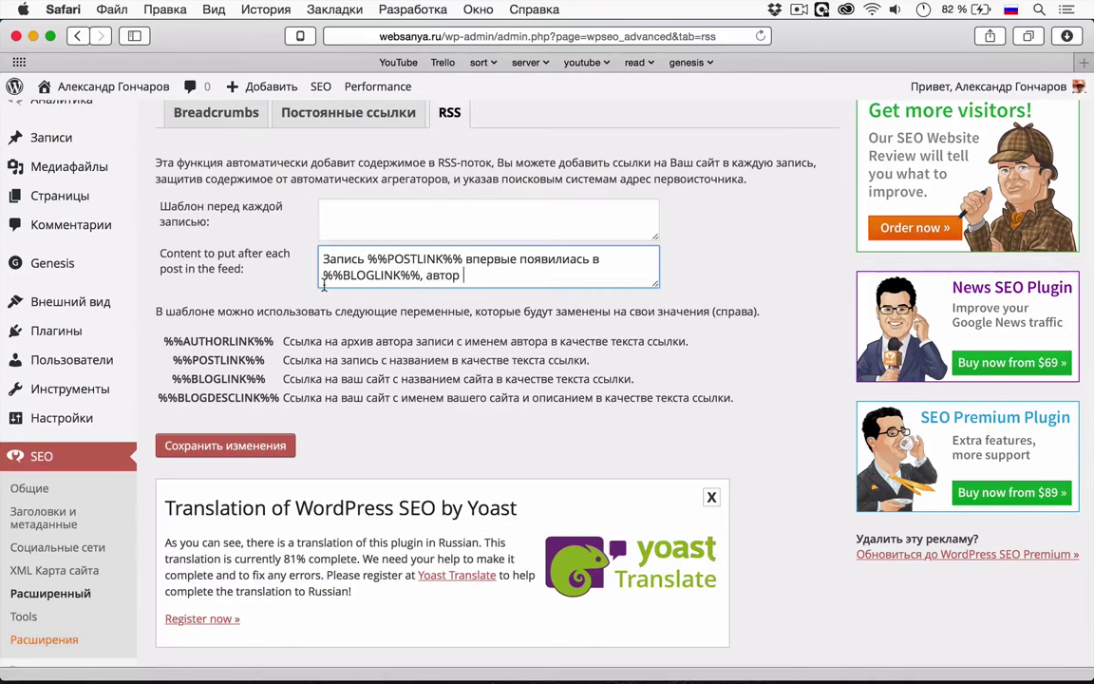
key(BackSpace)
text(:)
Complete the content after each feed post with the %%AUTHORLINK%% variable and a period, and save the changes.
drag(274, 341, 164, 344)
key(super+c)
click(641, 281)
key(super+v)
text(.)
click(281, 445)
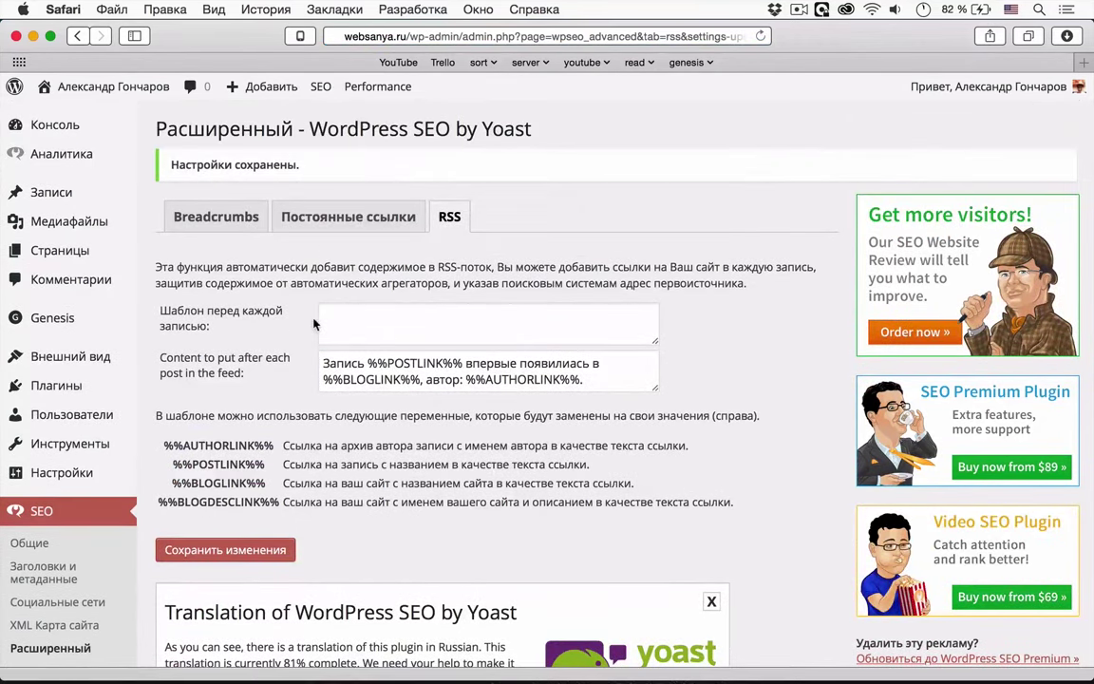
Look over the saved RSS settings and open the File editor from the plugin's Tools.
scroll(395, 317, down, 8)
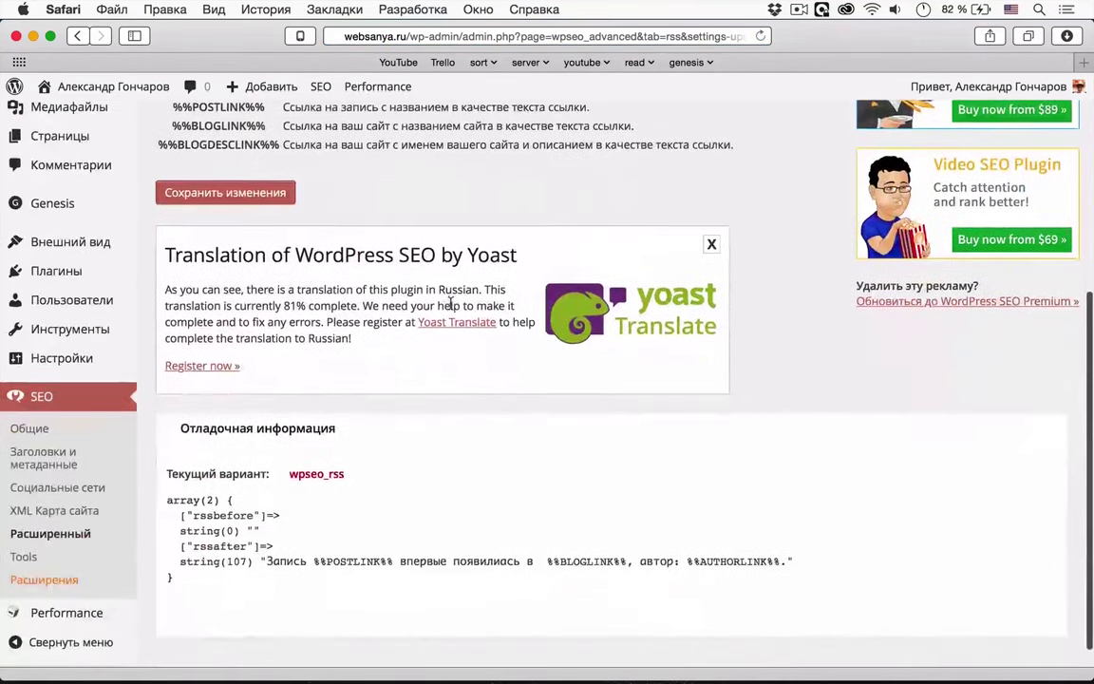
scroll(450, 303, up, 7)
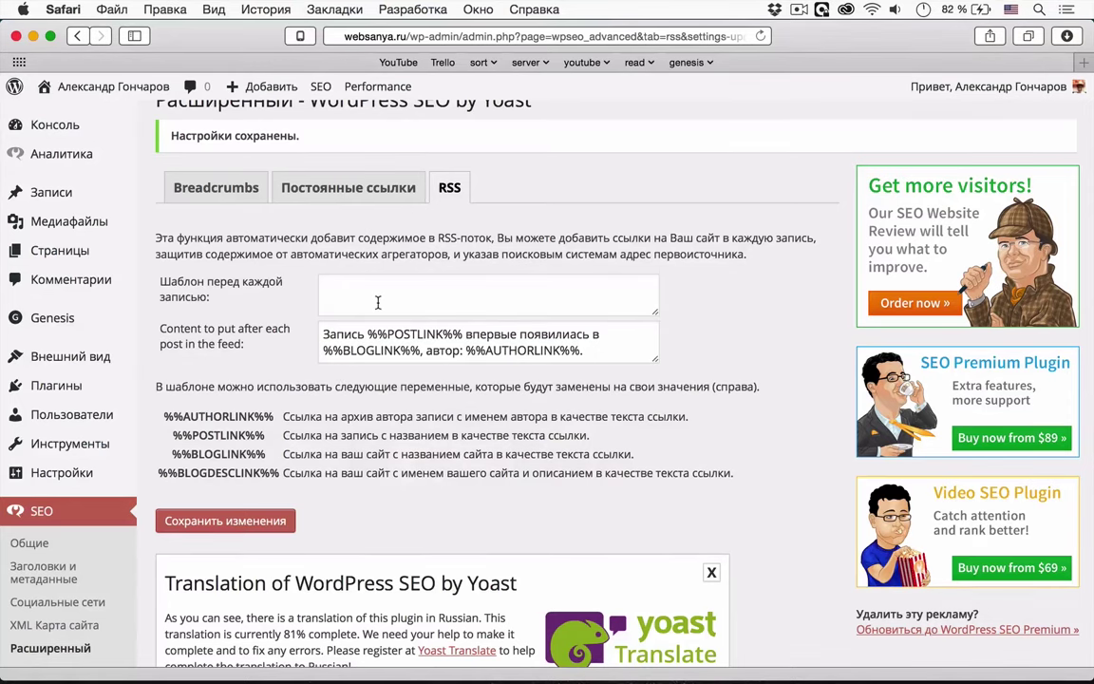
scroll(285, 285, down, 5)
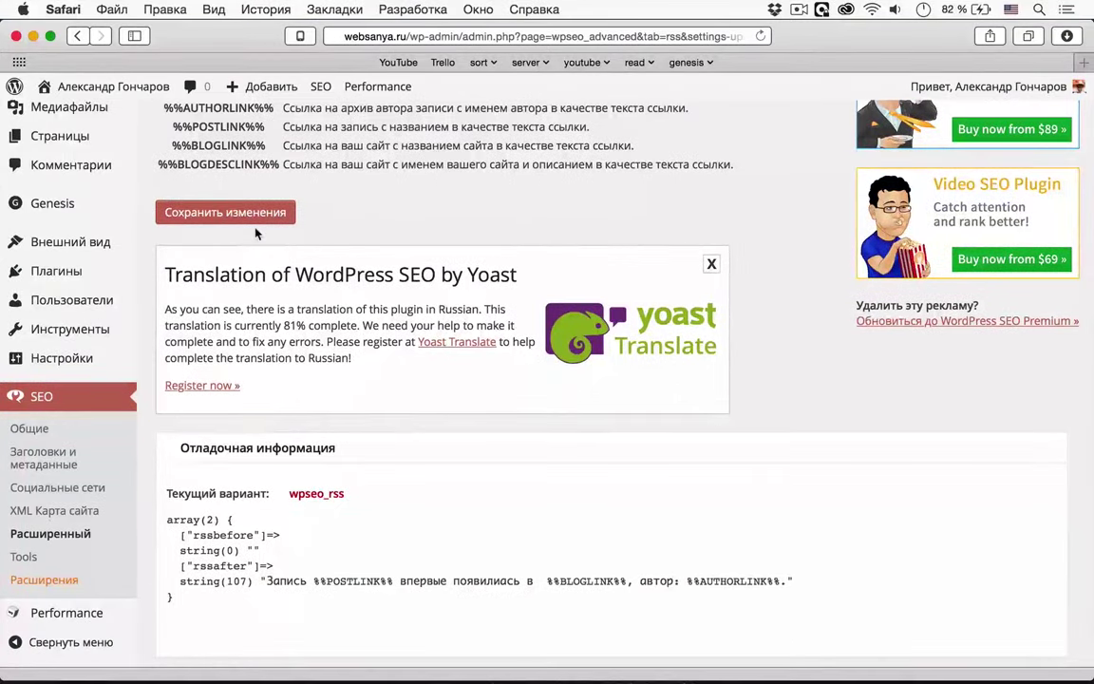
scroll(254, 233, up, 5)
scroll(52, 627, down, 2)
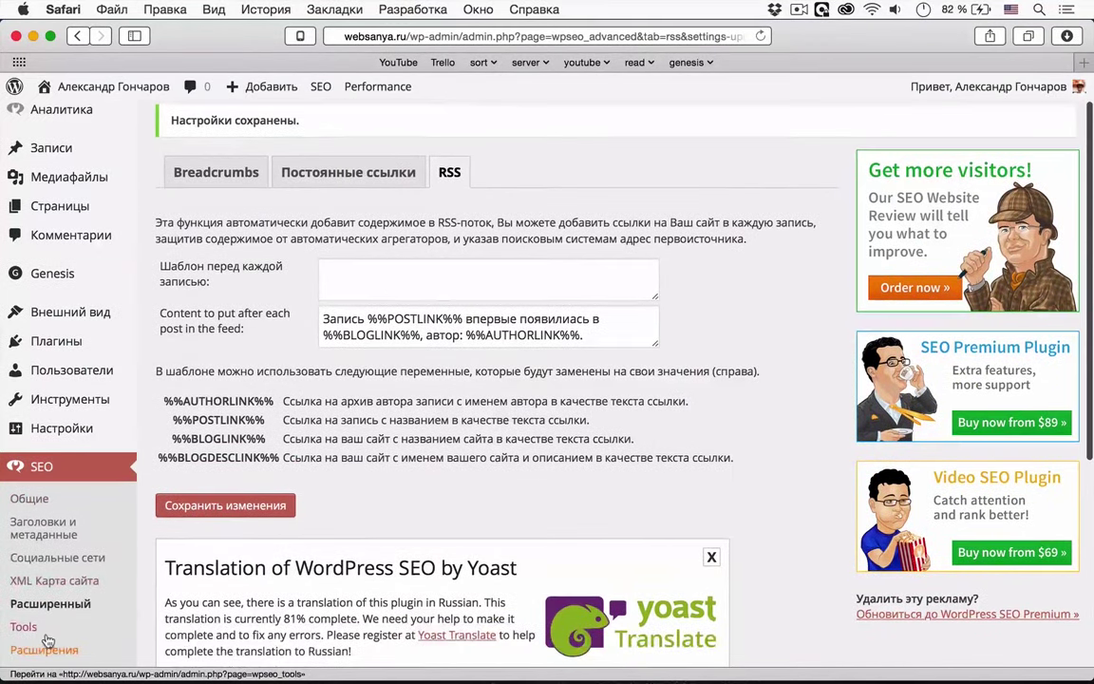
click(45, 636)
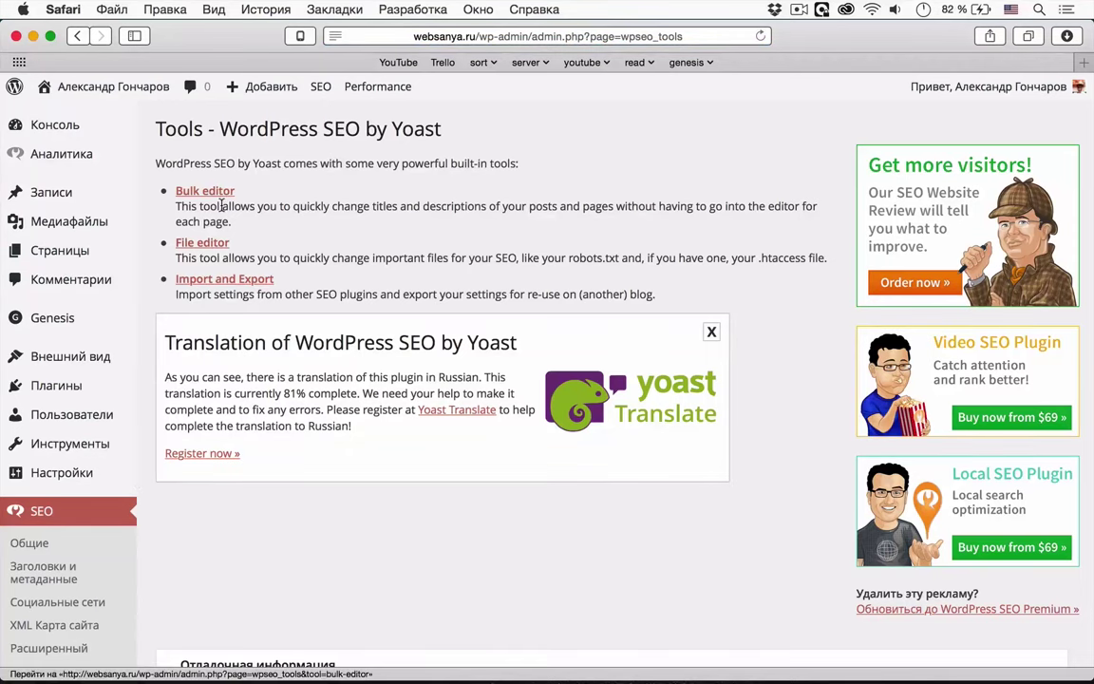
click(217, 249)
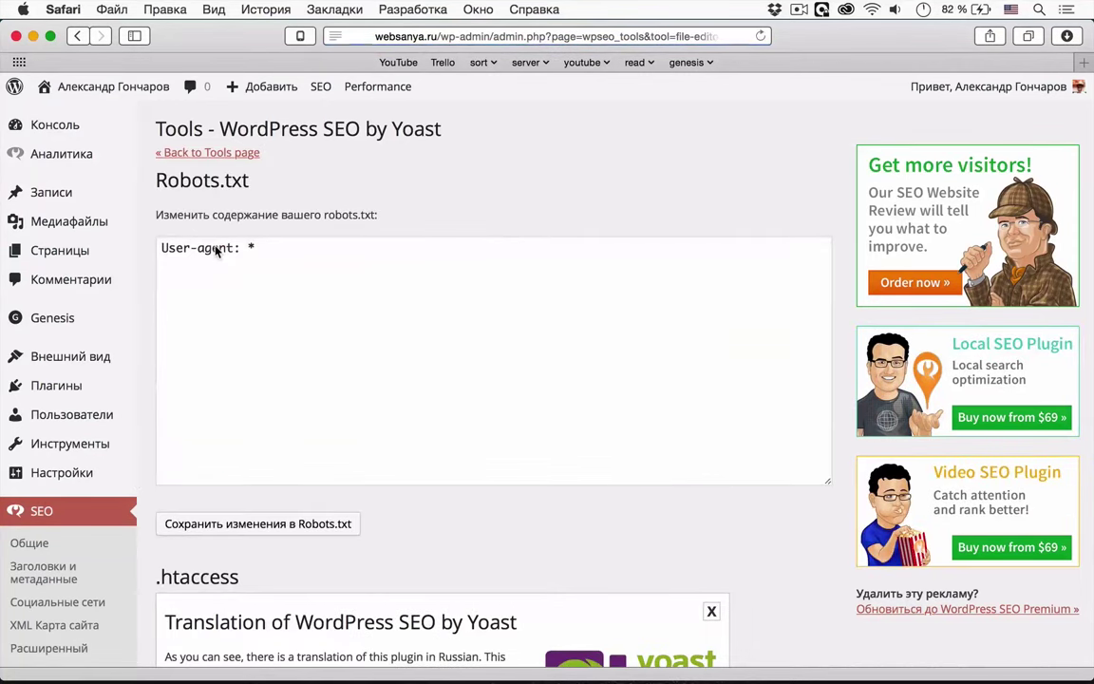
Examine the Robots.txt and .htaccess sections of the File editor and return to the Tools overview.
scroll(339, 338, down, 8)
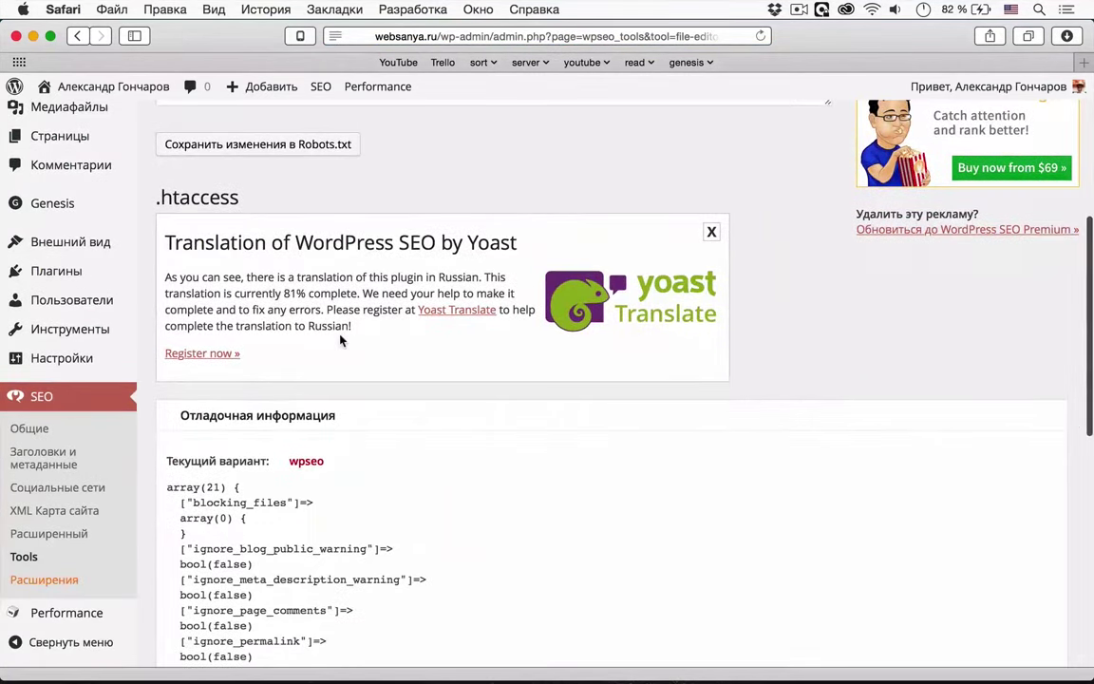
scroll(340, 339, up, 4)
scroll(340, 339, down, 3)
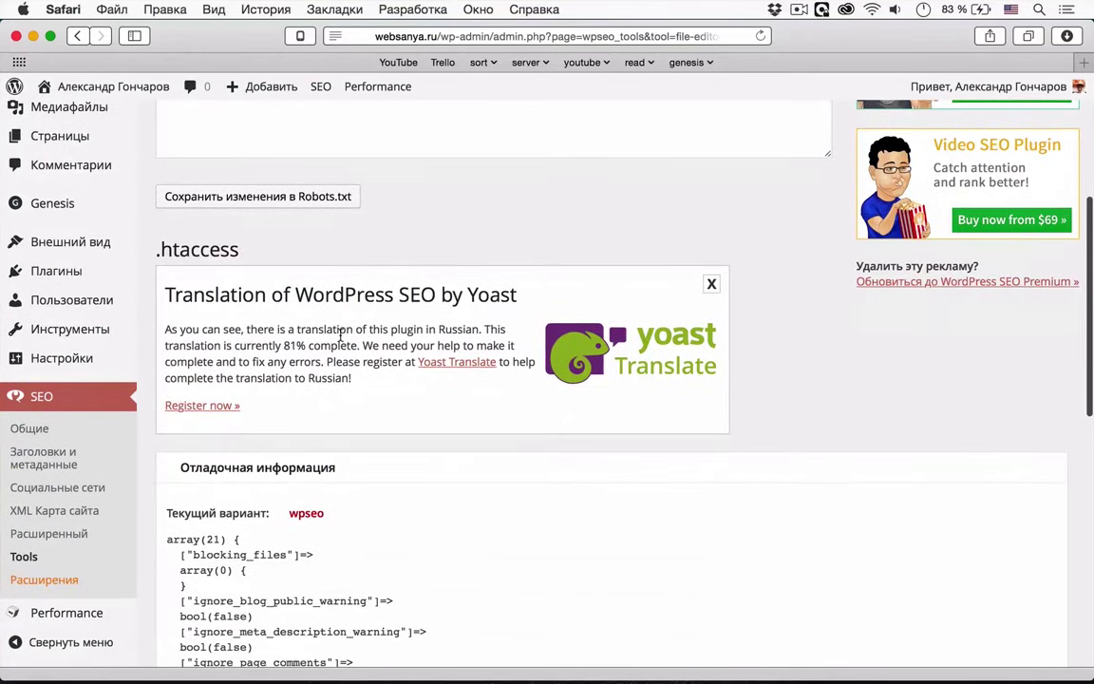
scroll(340, 339, down, 5)
scroll(340, 339, up, 4)
scroll(340, 339, up, 8)
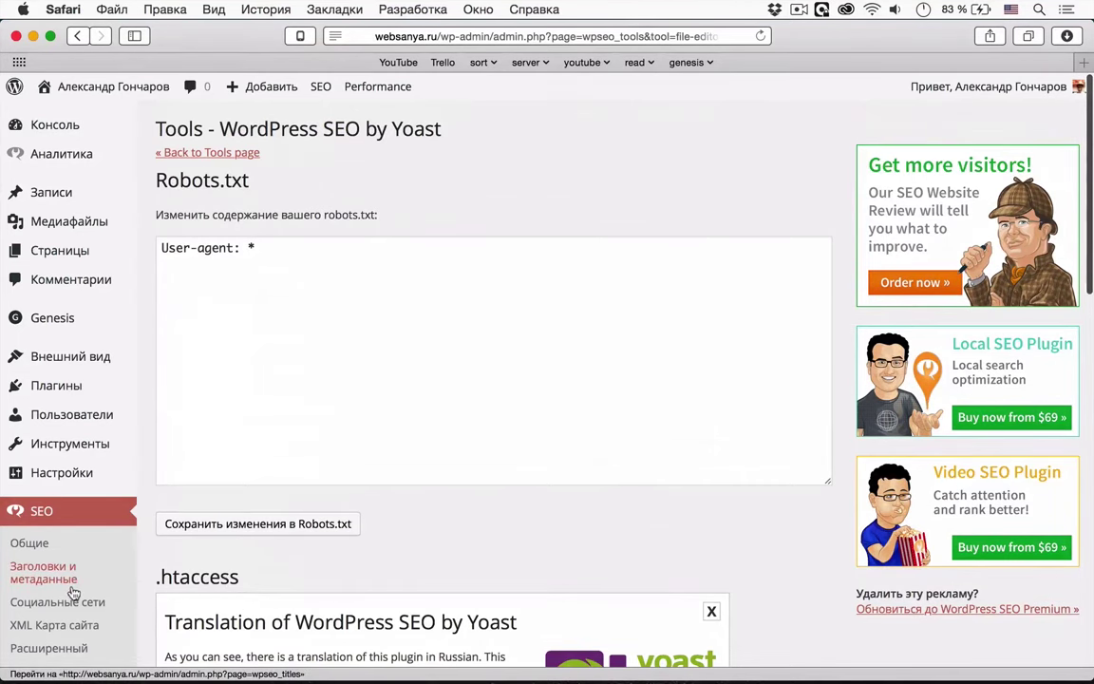
scroll(71, 588, down, 4)
click(76, 35)
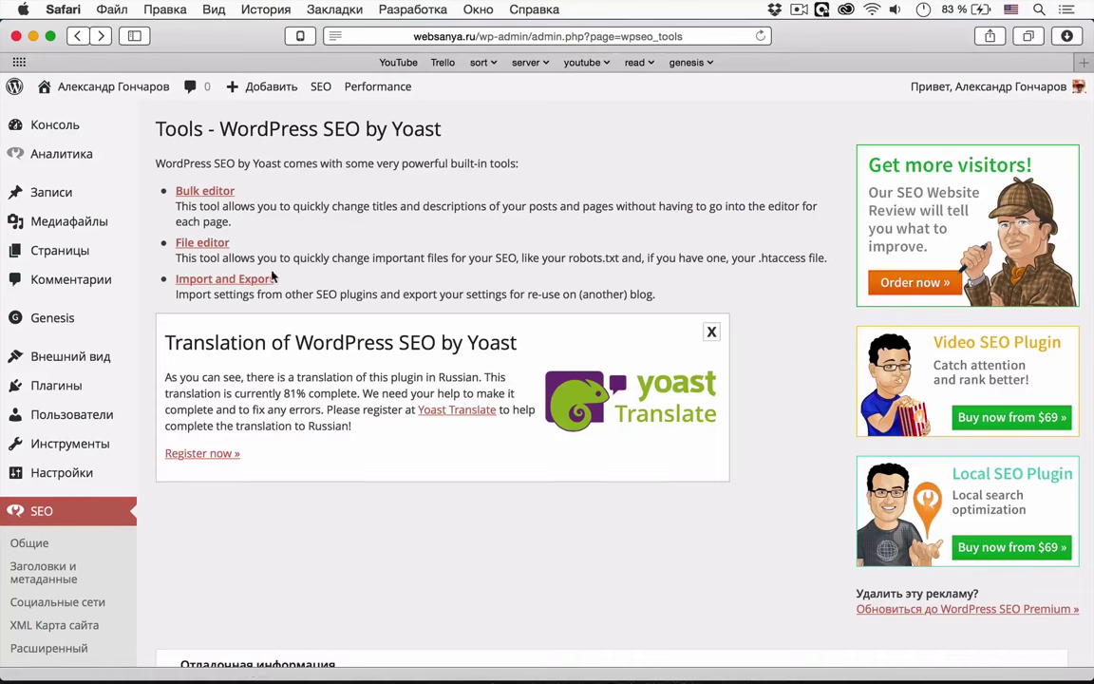
Open the Bulk editor and look through the posts' current SEO titles and new-title fields.
click(201, 189)
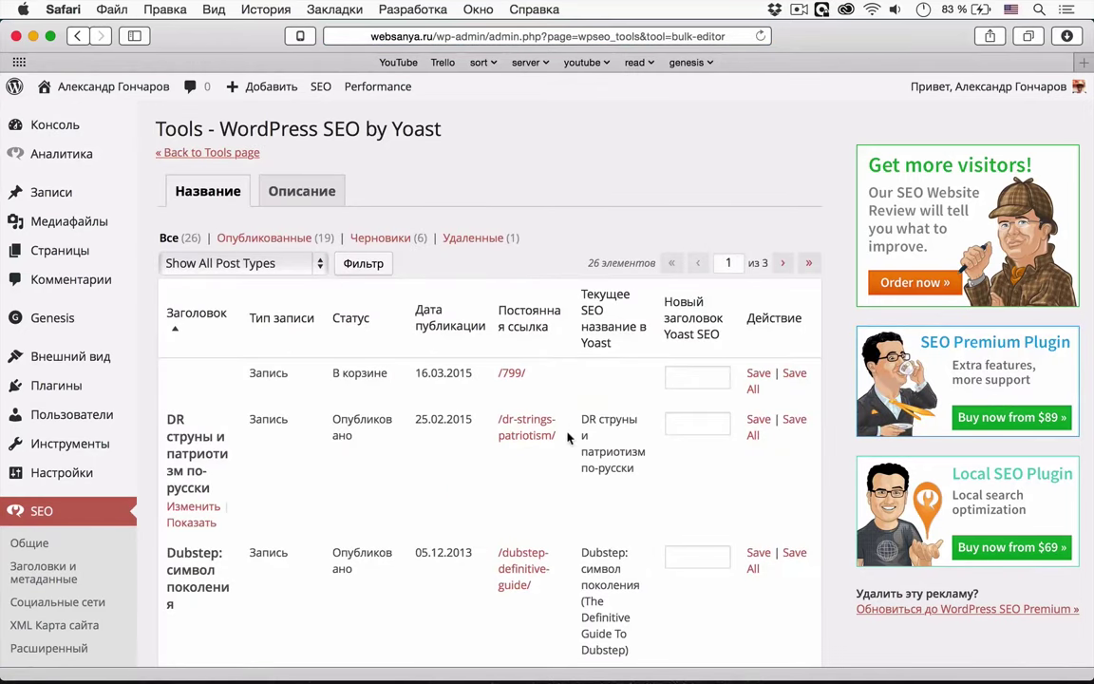
scroll(678, 539, down, 5)
scroll(642, 522, up, 2)
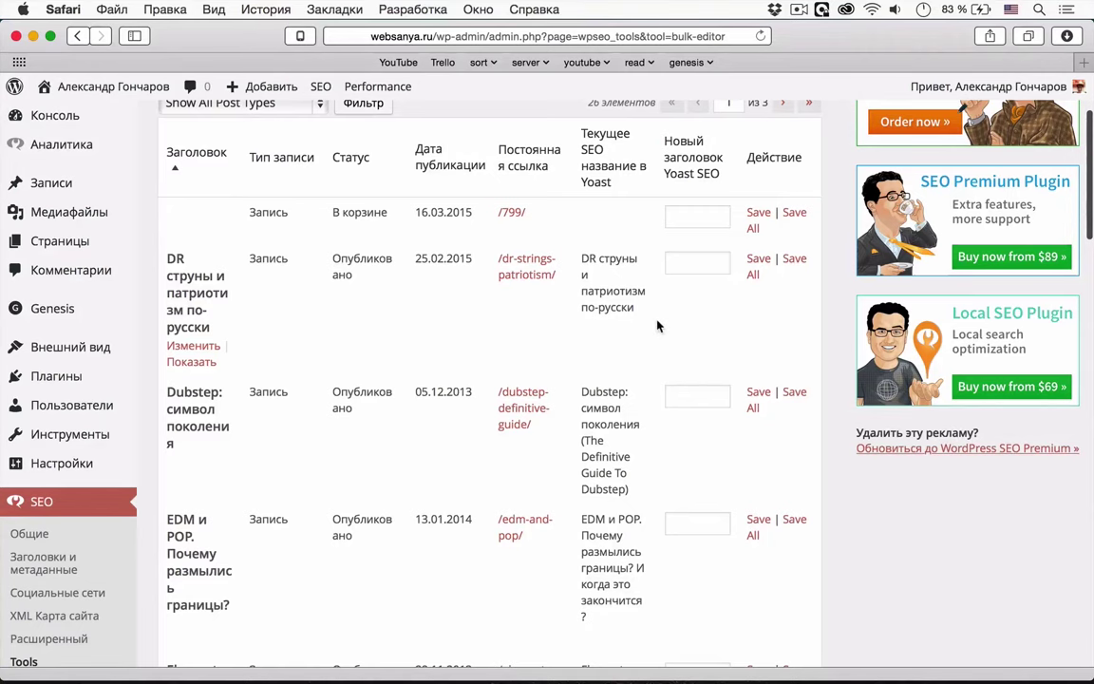
scroll(591, 293, down, 1)
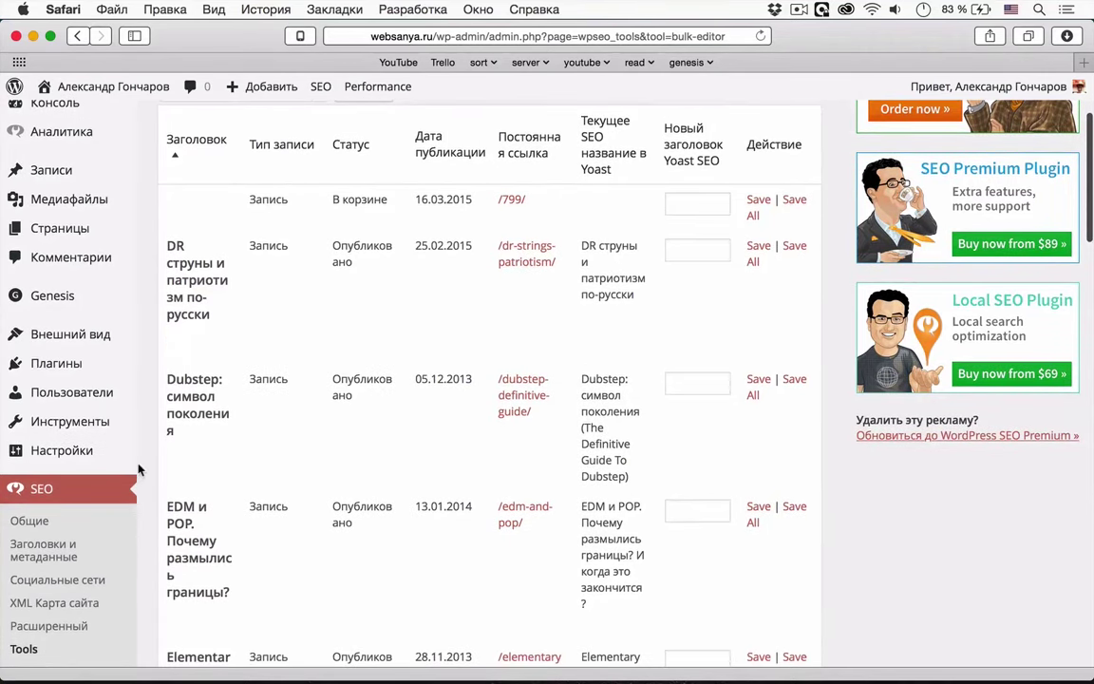
Open the plugin's «Расширения» page and look over the offered paid extensions.
scroll(19, 570, down, 3)
click(38, 589)
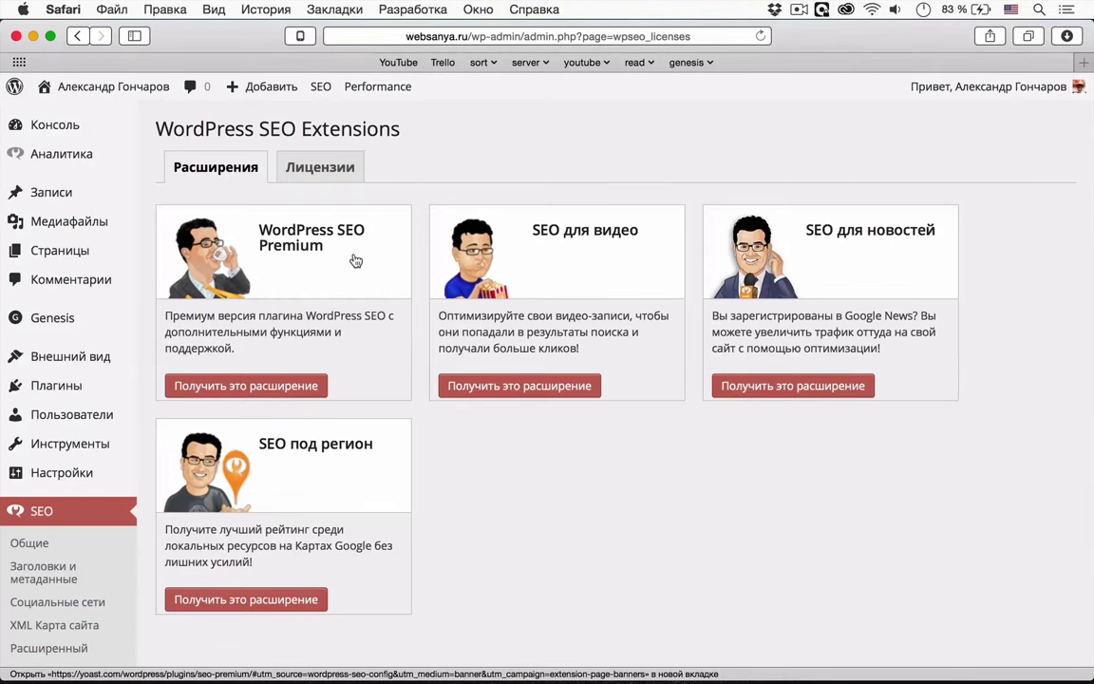
scroll(633, 454, down, 3)
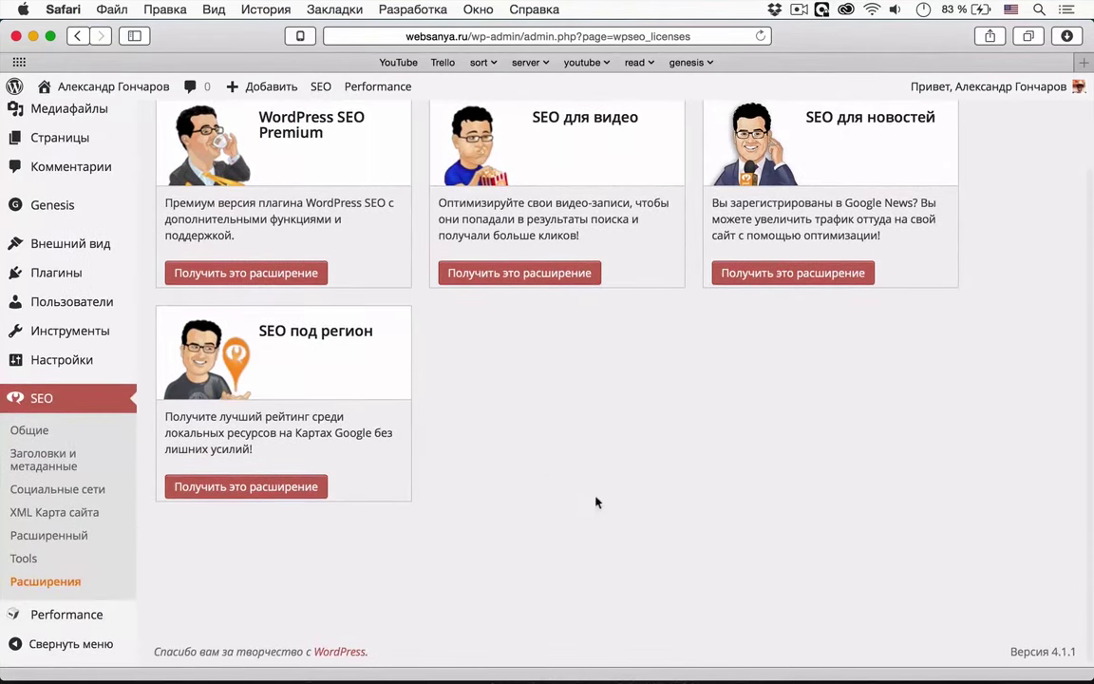
scroll(547, 533, up, 3)
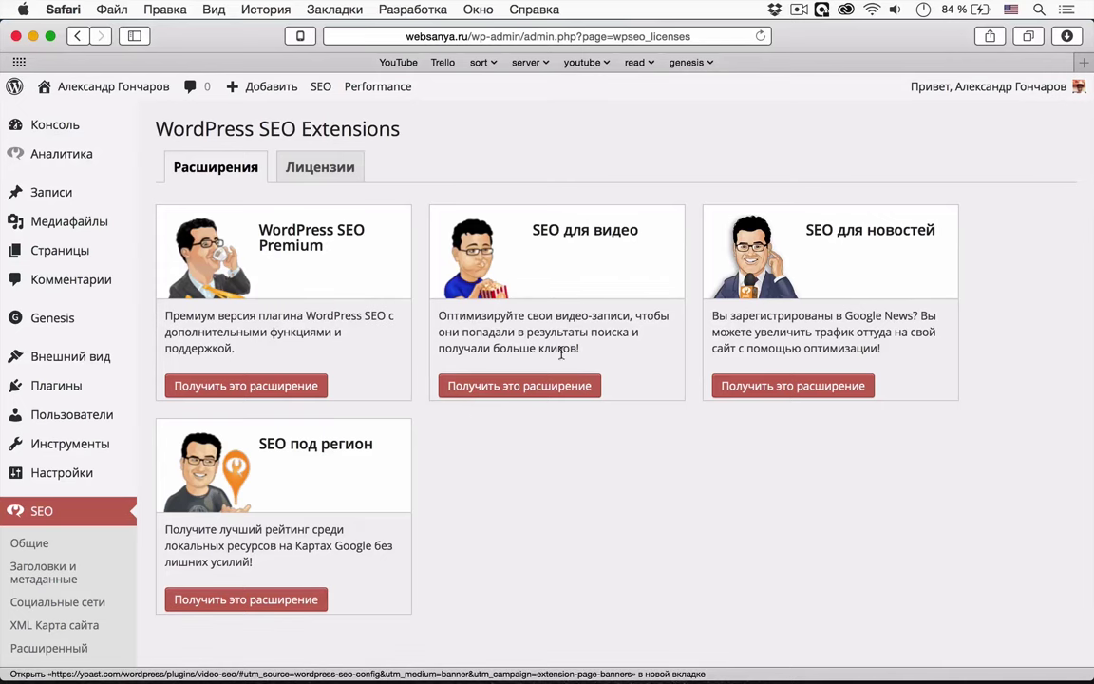
scroll(263, 271, down, 2)
scroll(257, 270, up, 2)
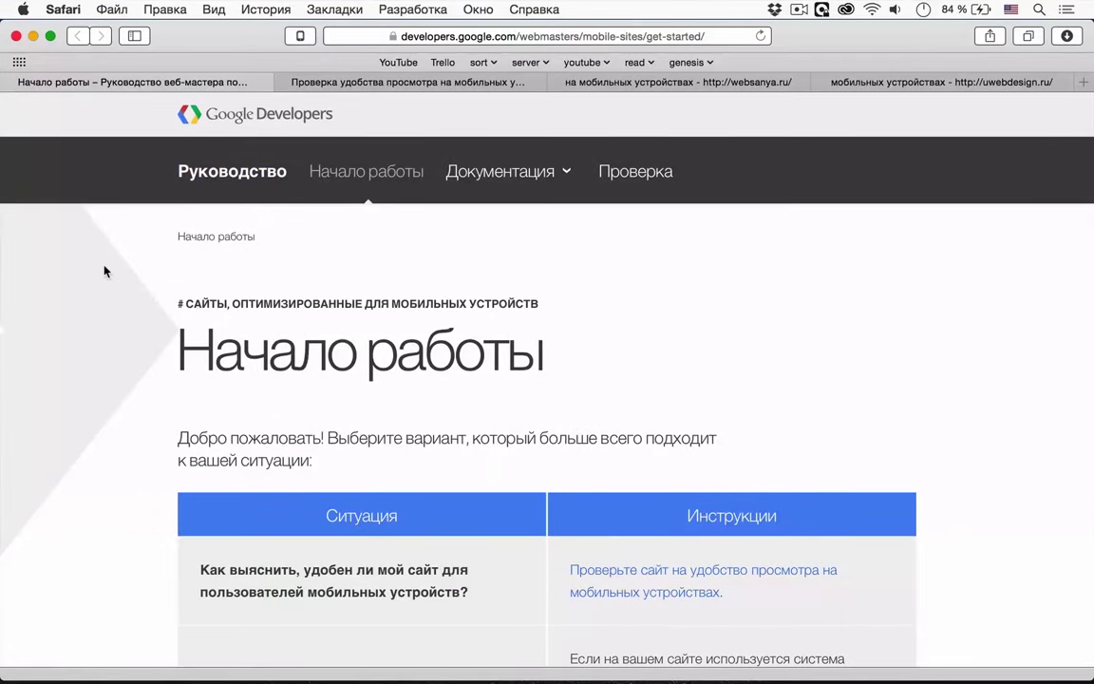
Look over Google's getting-started guide for mobile-friendly sites and return to the WordPress admin window in Safari.
scroll(105, 272, down, 4)
scroll(104, 272, up, 4)
right_click(315, 674)
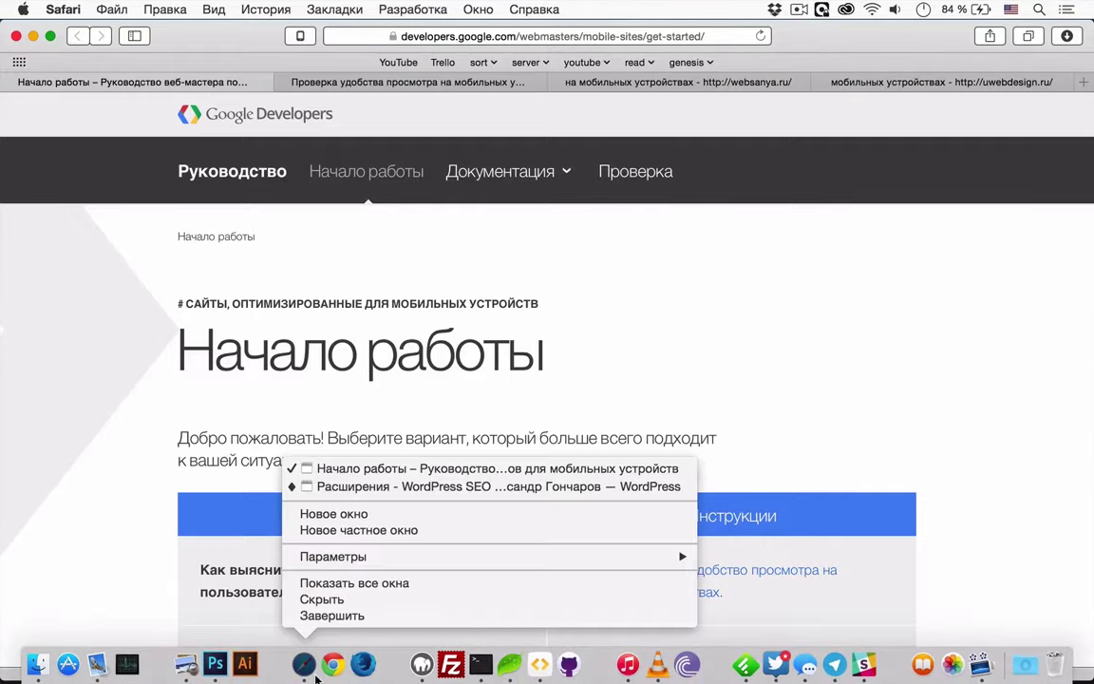
click(394, 487)
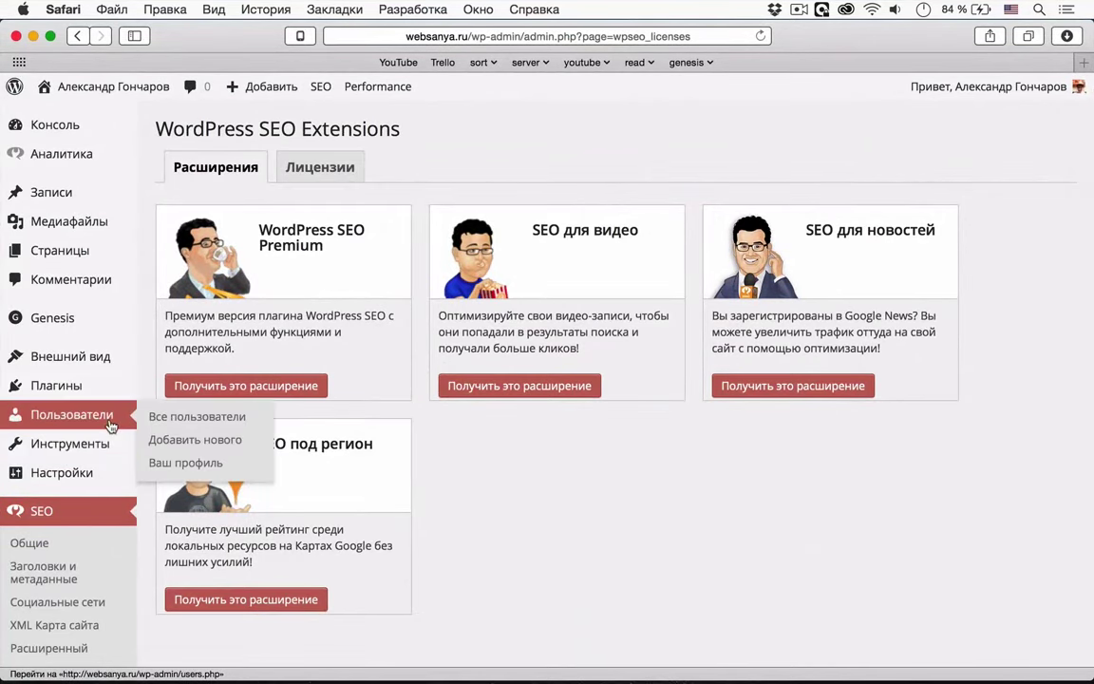
Open your own WordPress user profile and enter the author's Facebook profile link in its contact details.
click(159, 453)
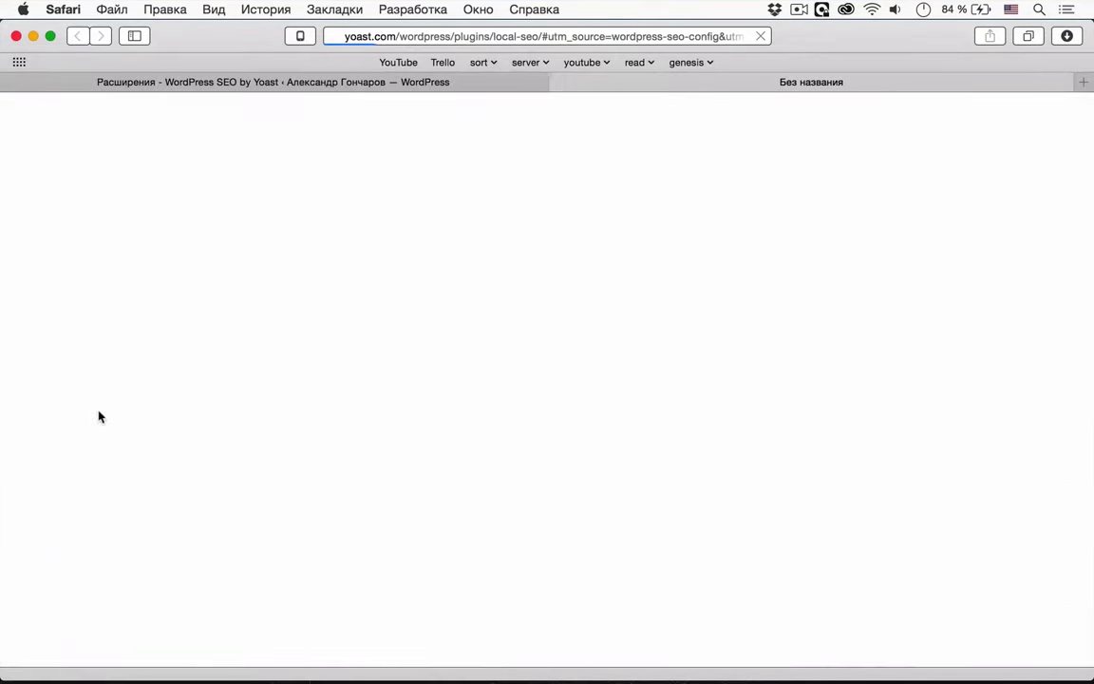
click(556, 82)
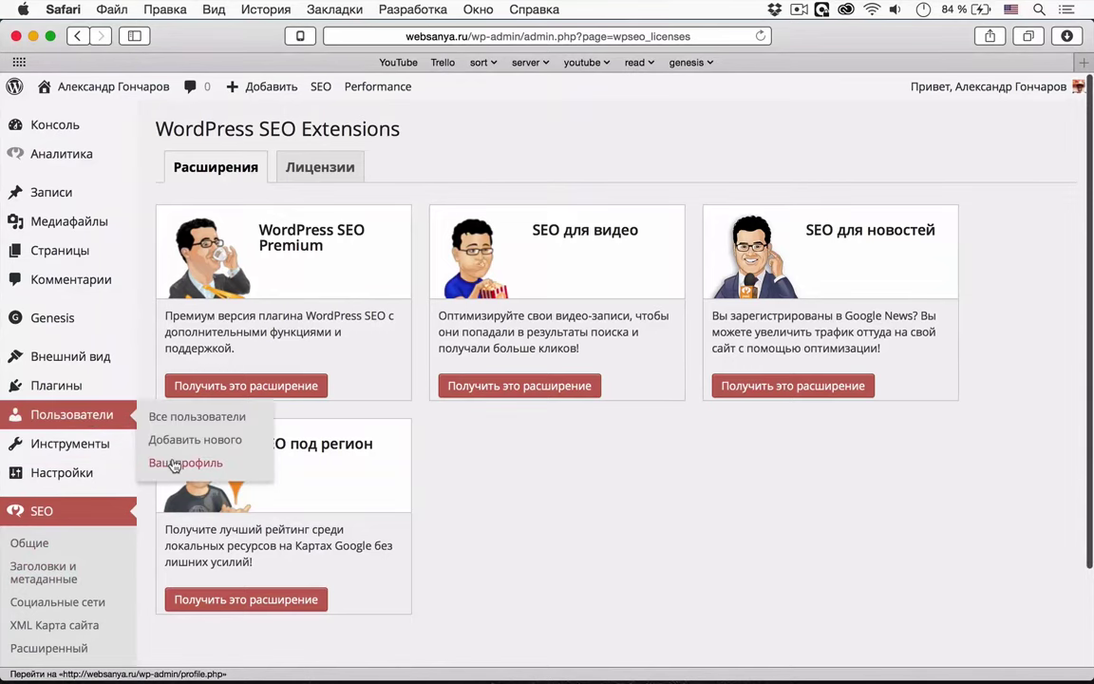
click(173, 462)
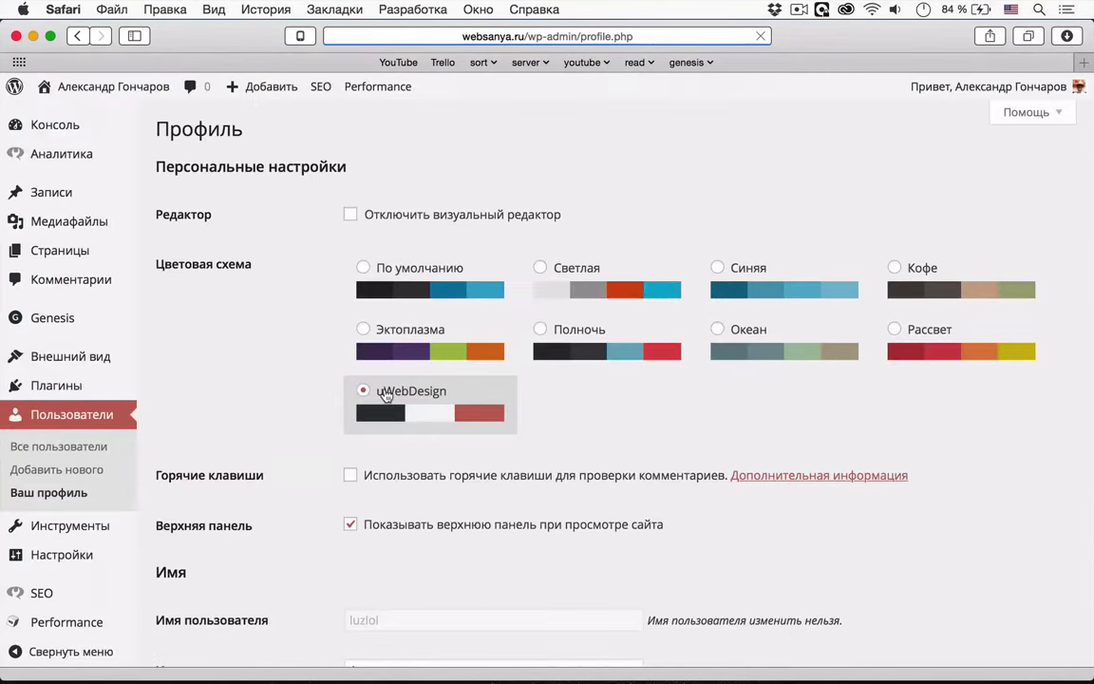
scroll(346, 349, down, 5)
scroll(383, 388, down, 8)
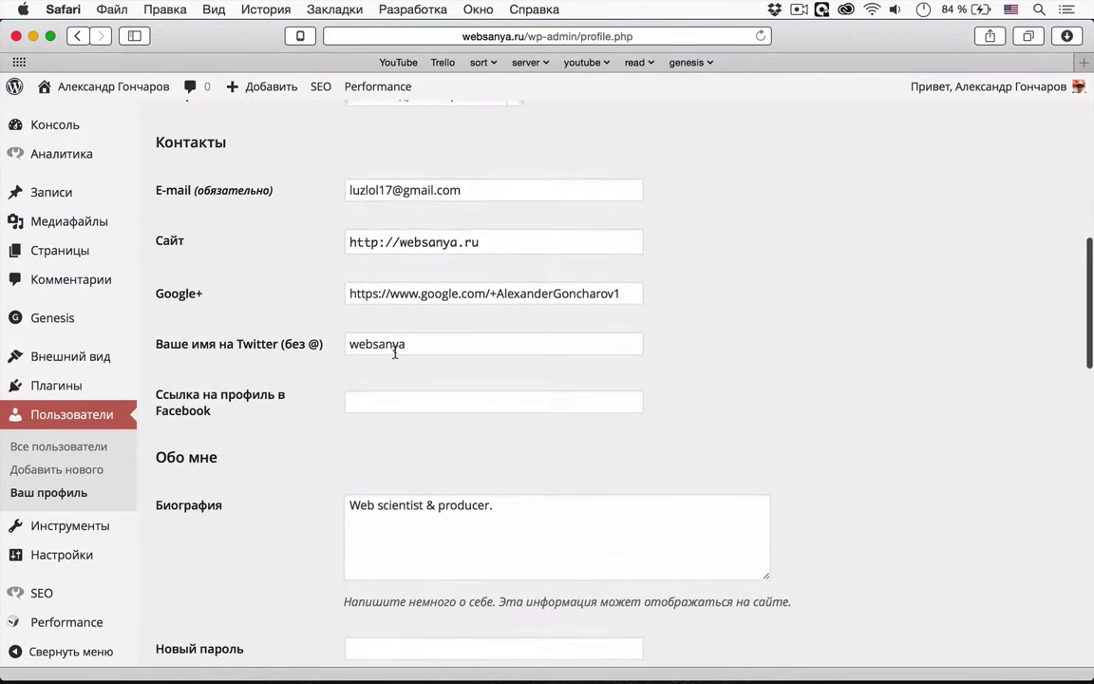
click(393, 403)
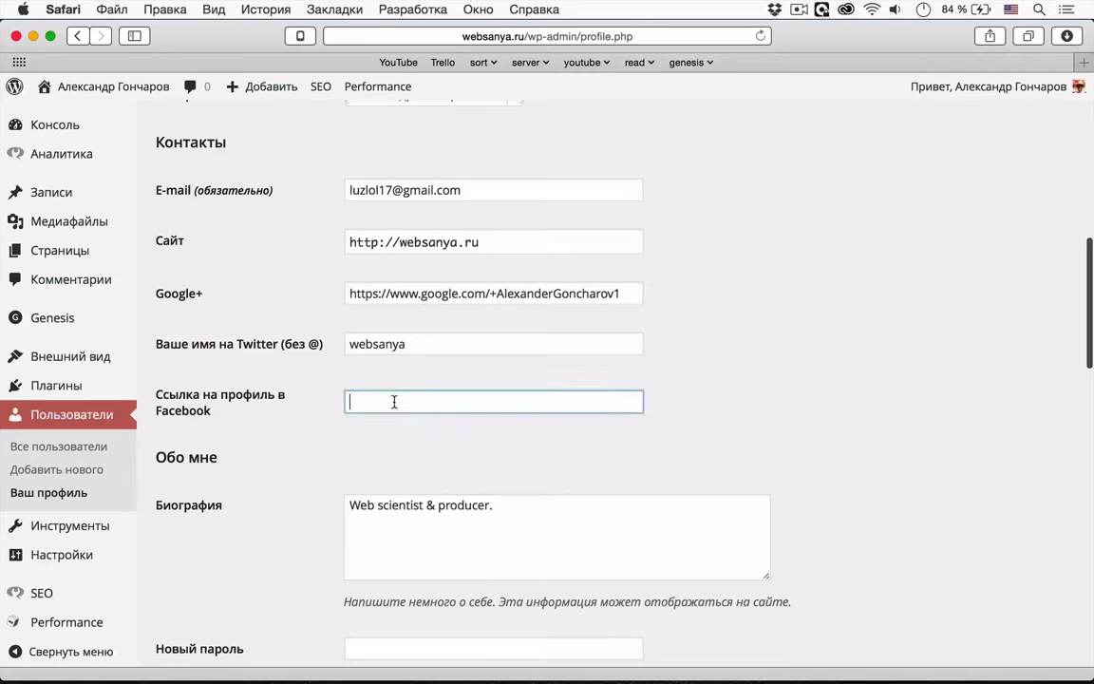
text(http://facebook.com/luzlol)
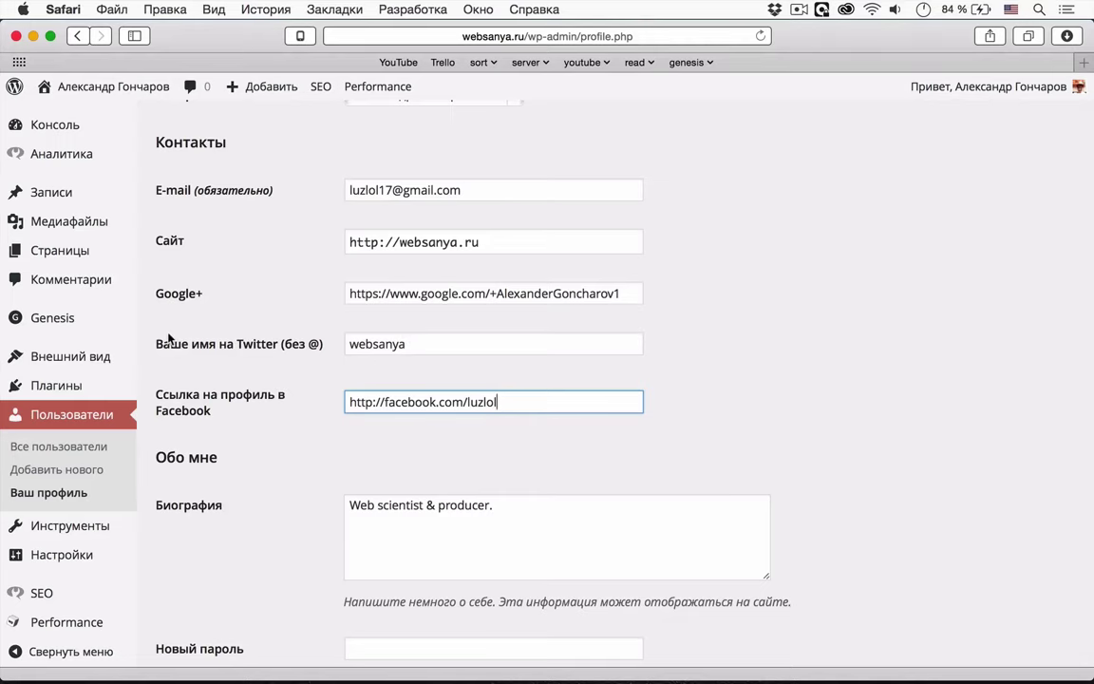
Review the profile's WordPress SEO, user permission and author archive settings, and update the profile.
scroll(201, 354, down, 10)
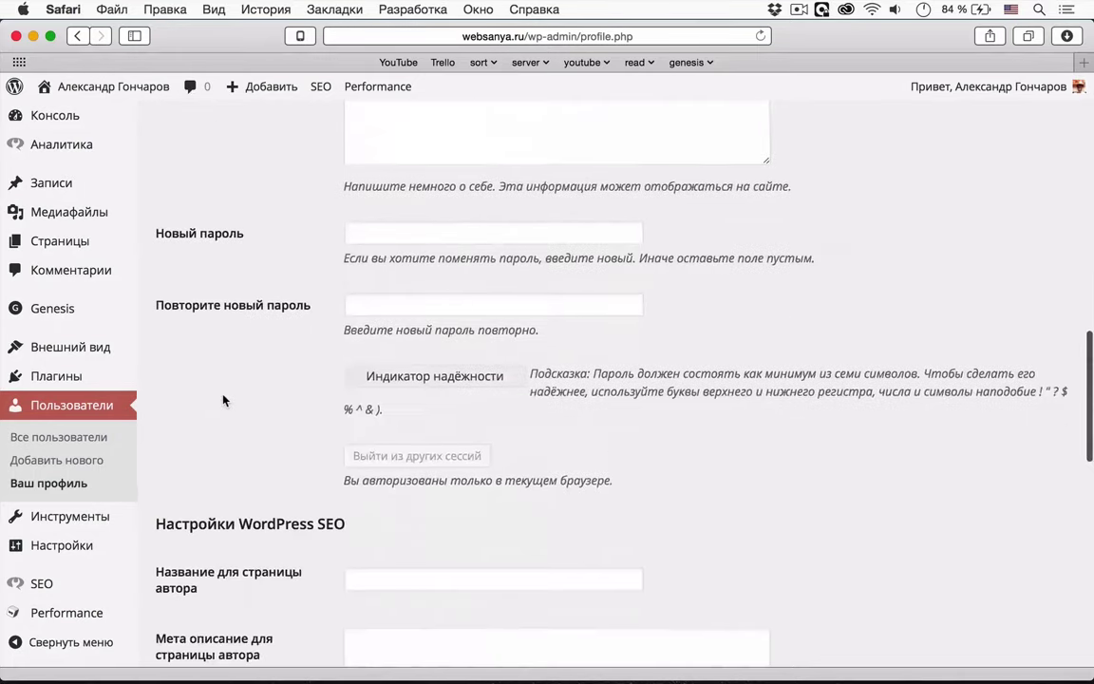
scroll(224, 399, down, 7)
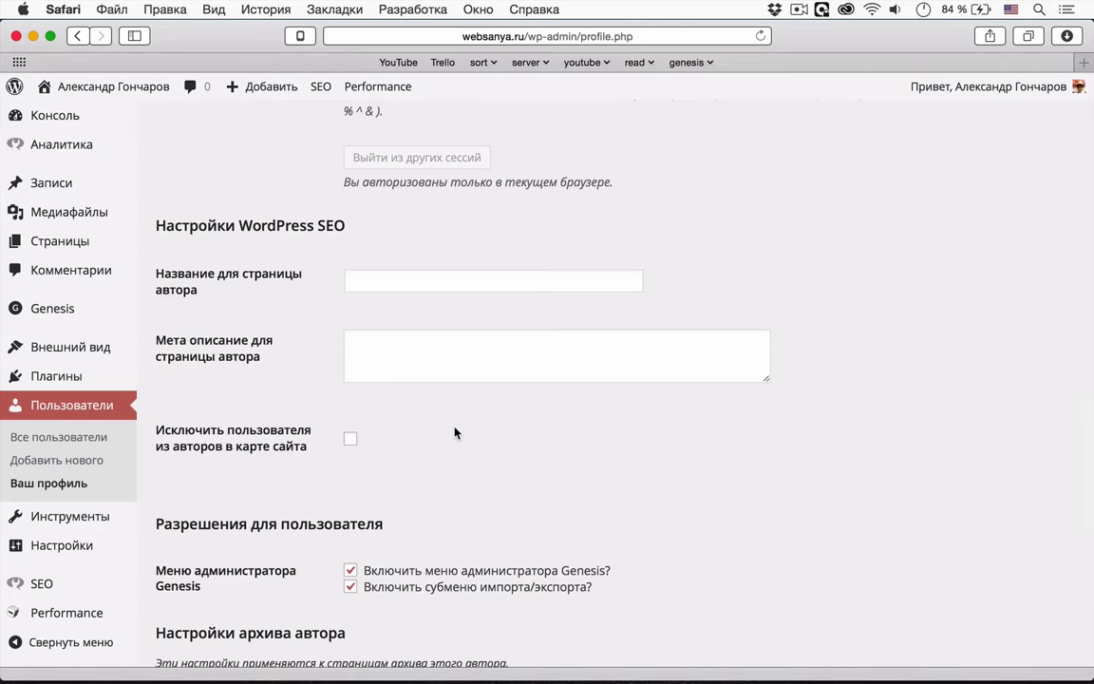
scroll(398, 375, down, 1)
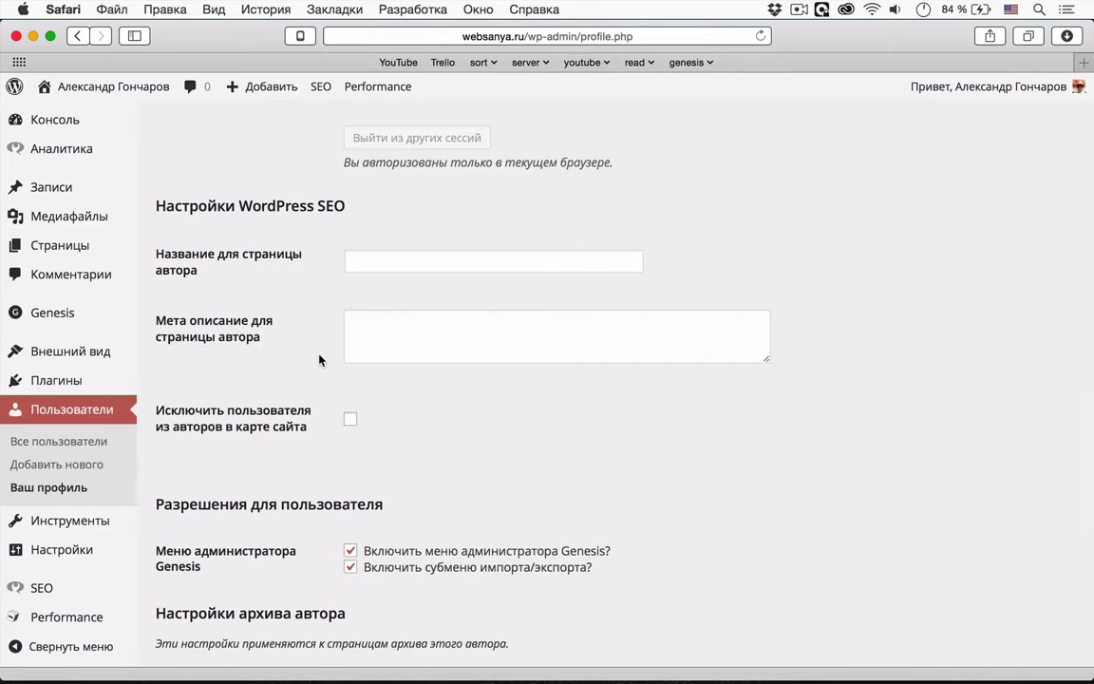
scroll(315, 346, down, 5)
scroll(314, 346, down, 5)
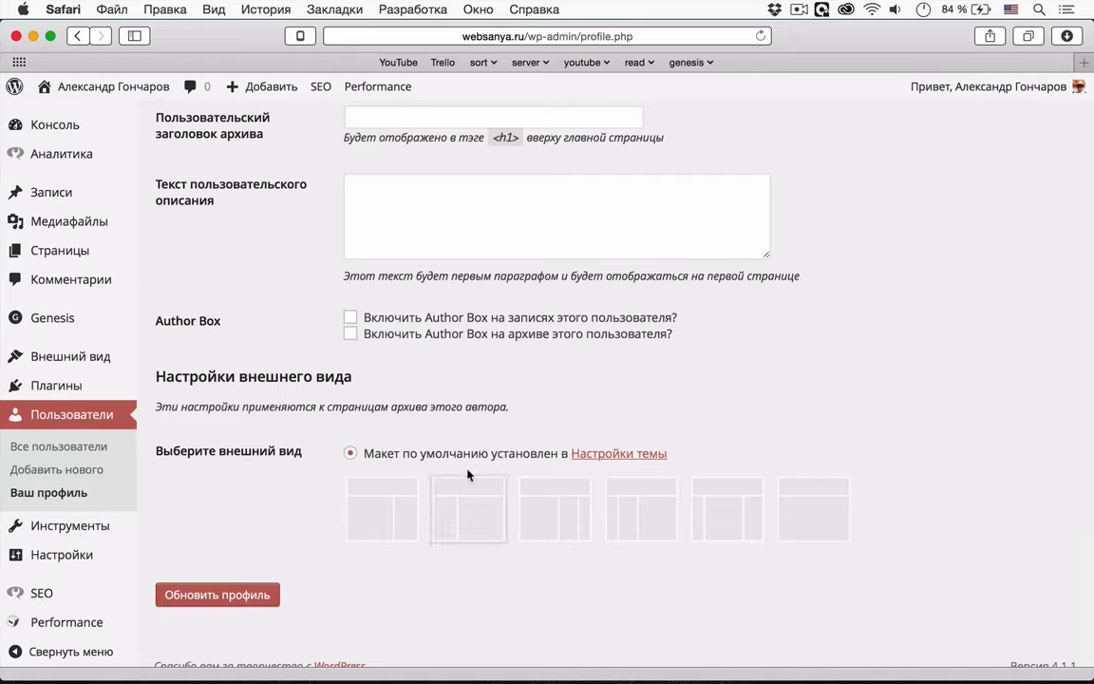
scroll(277, 361, up, 7)
scroll(276, 361, up, 5)
scroll(276, 362, down, 6)
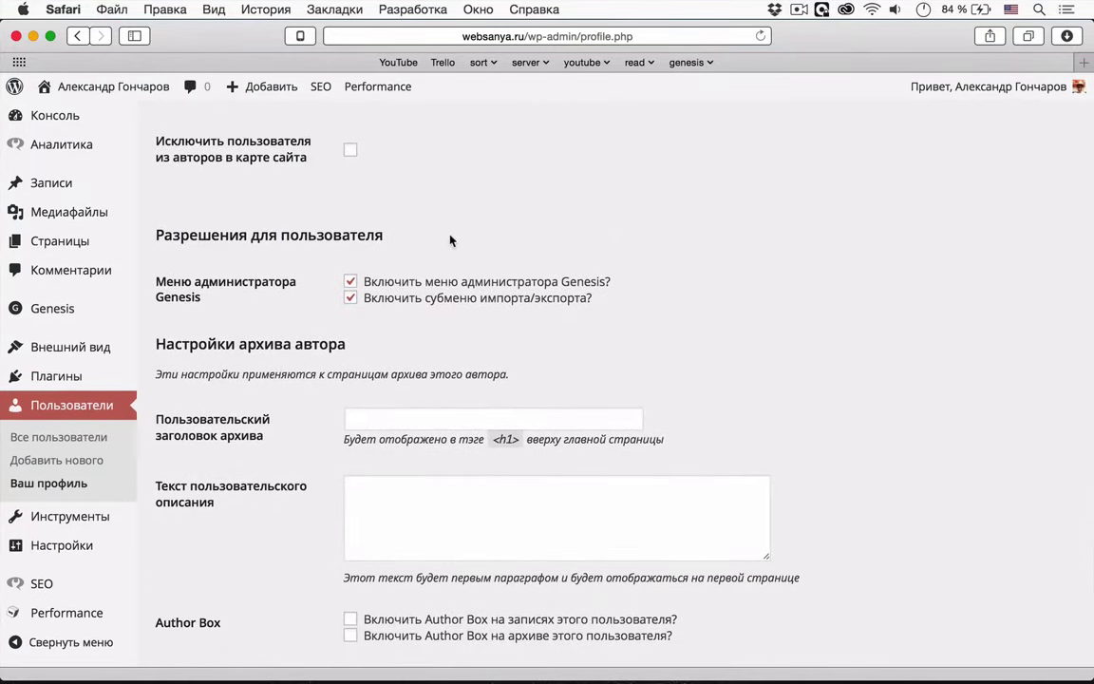
scroll(305, 361, down, 6)
click(218, 579)
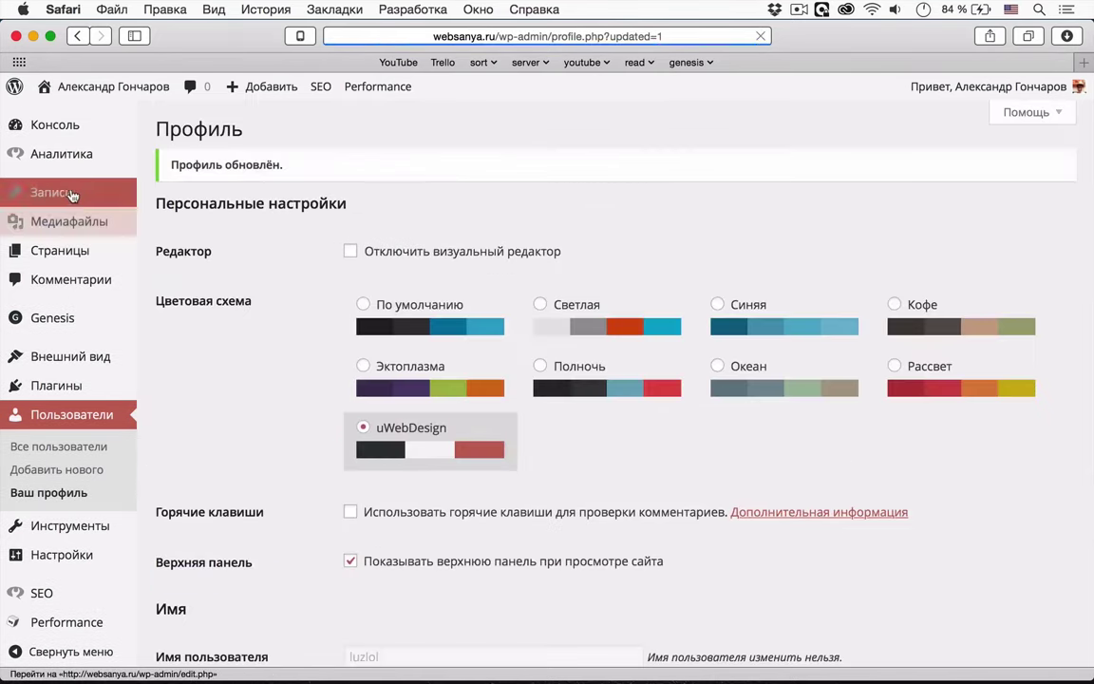
Open the post «Lindsey Stirling — человек-оксюморон» for editing in text mode and open its SEO check.
click(156, 196)
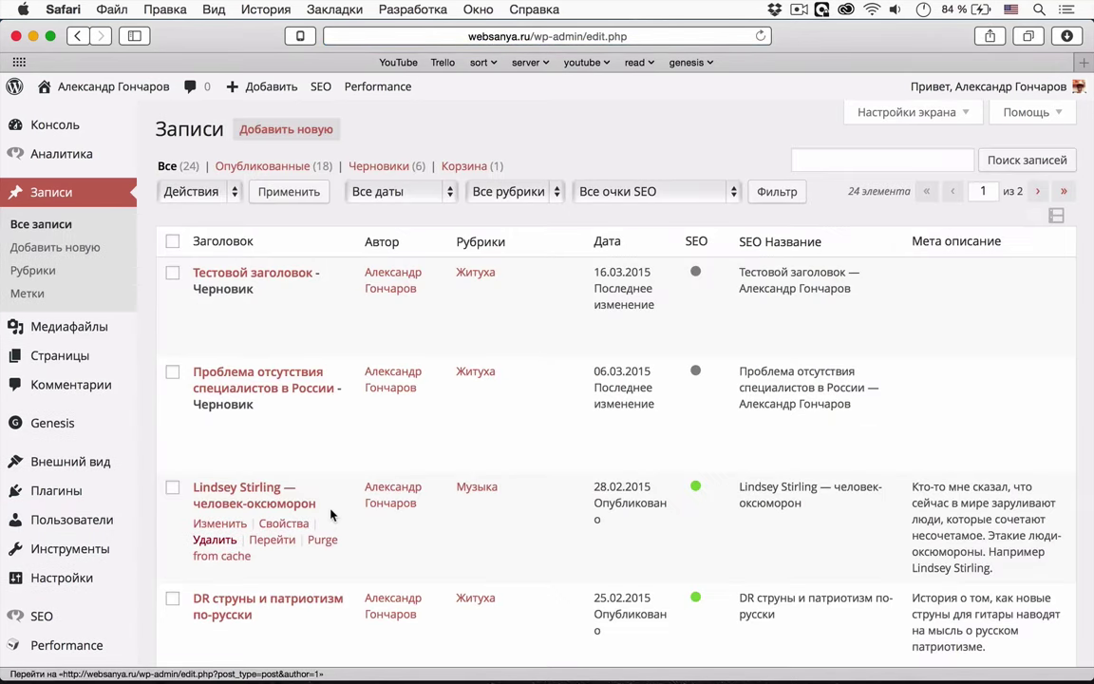
click(220, 528)
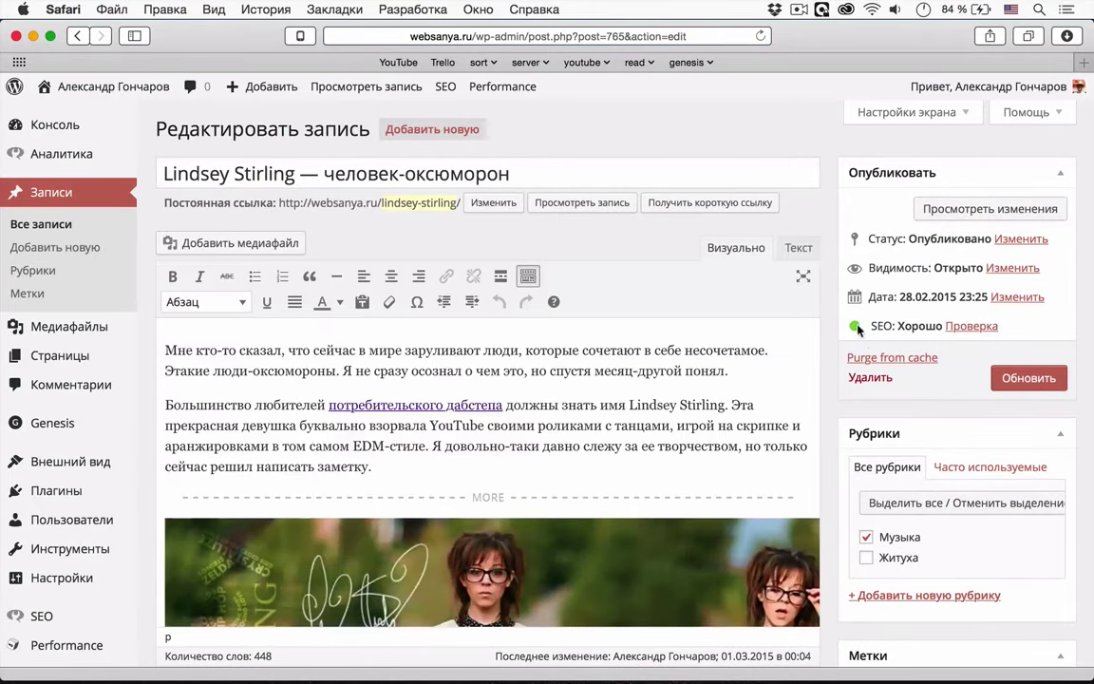
click(798, 247)
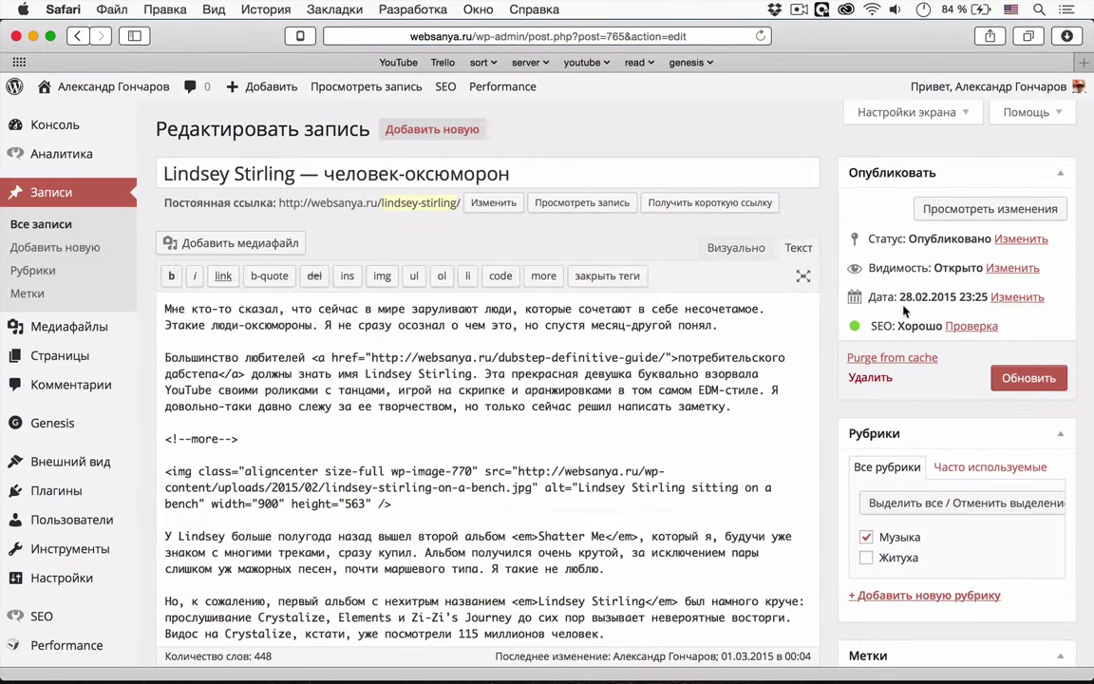
click(969, 326)
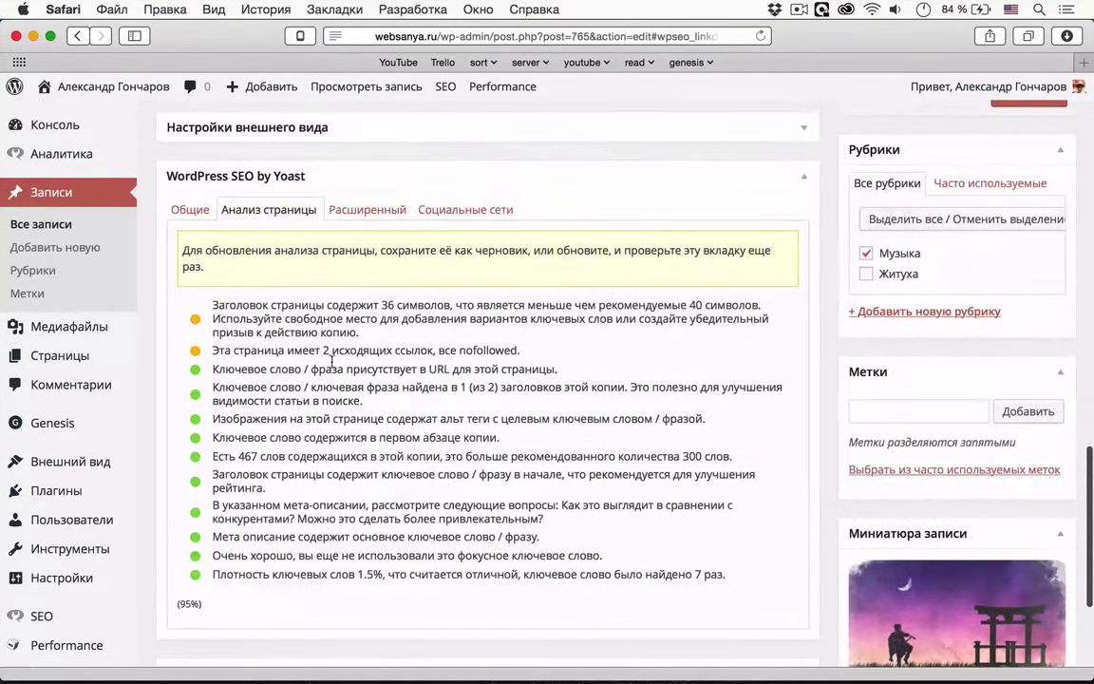
Compare the post's general SEO fields (snippet preview, focus keyword, SEO title, meta description) with its page analysis.
click(185, 210)
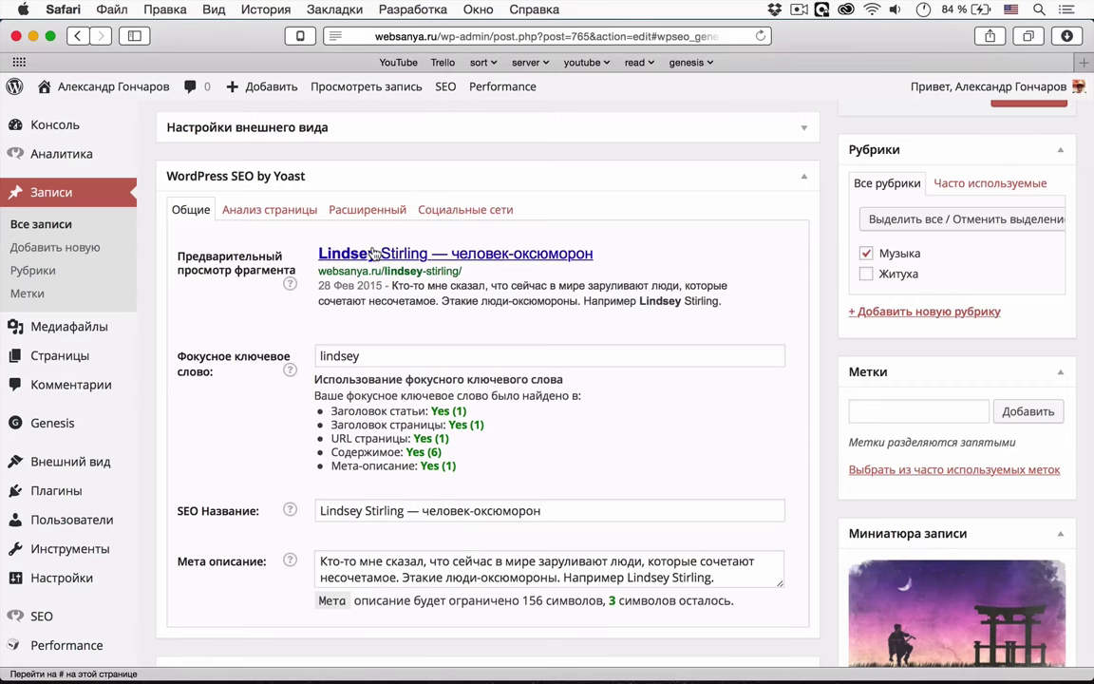
scroll(323, 258, up, 3)
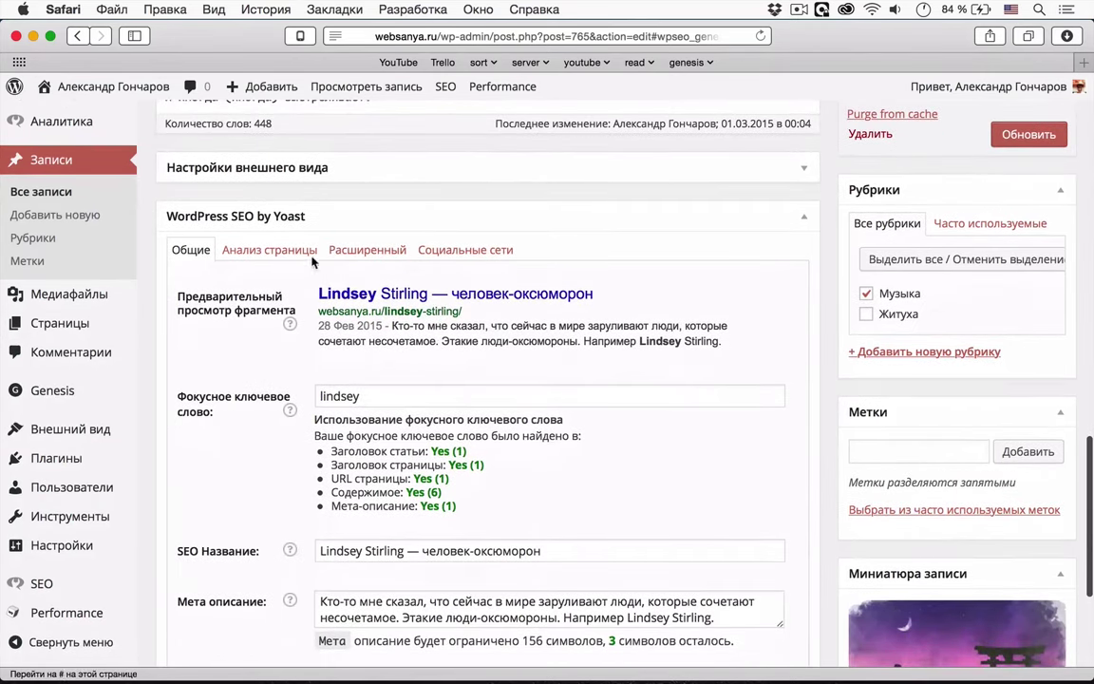
click(312, 255)
click(188, 250)
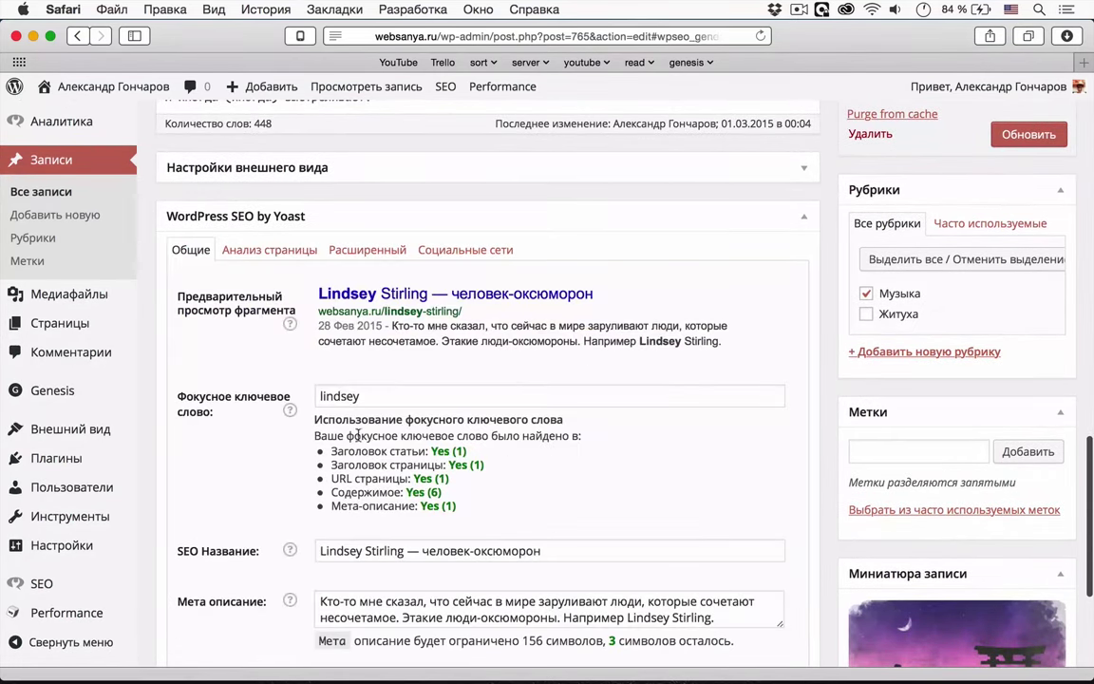
click(243, 250)
scroll(285, 304, down, 2)
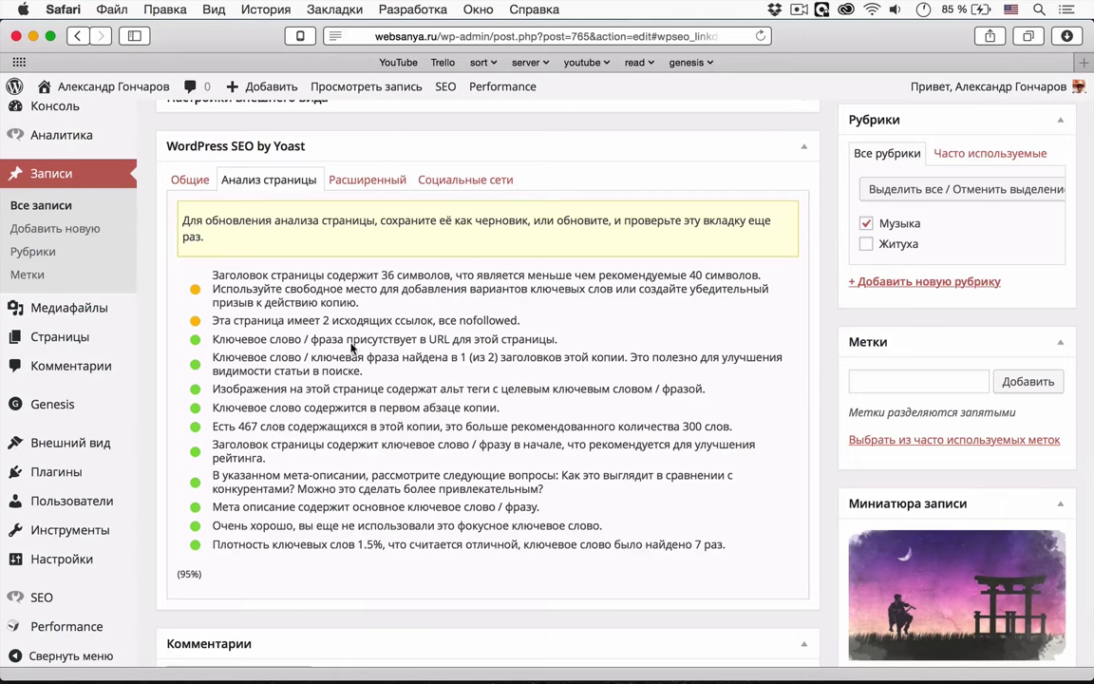
click(204, 183)
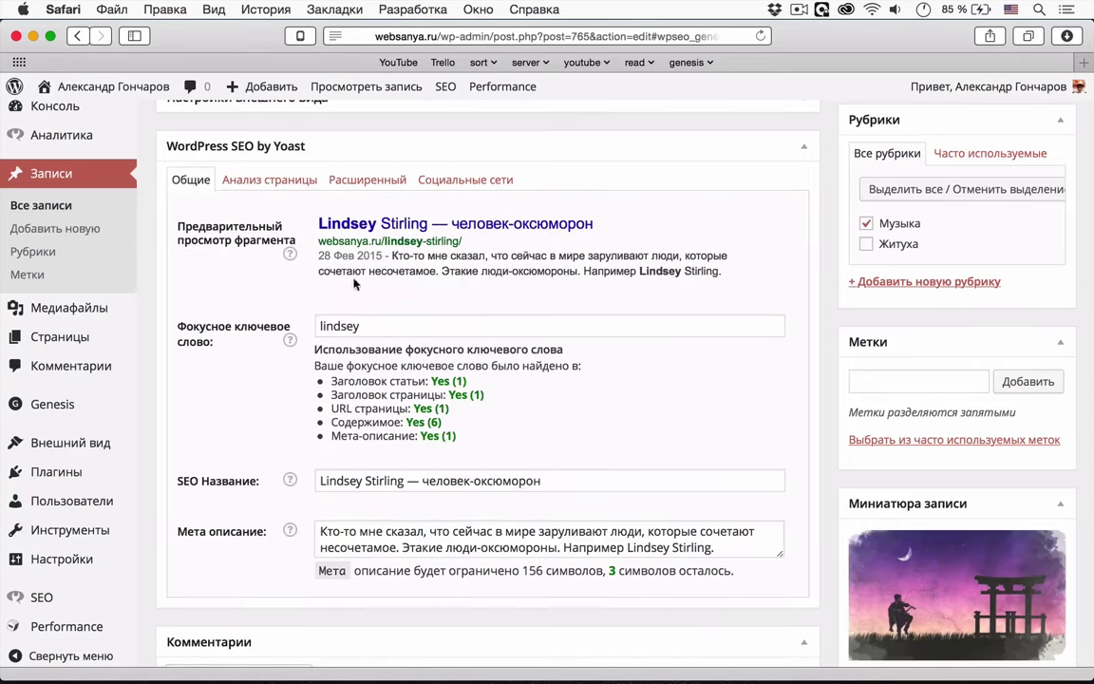
click(269, 179)
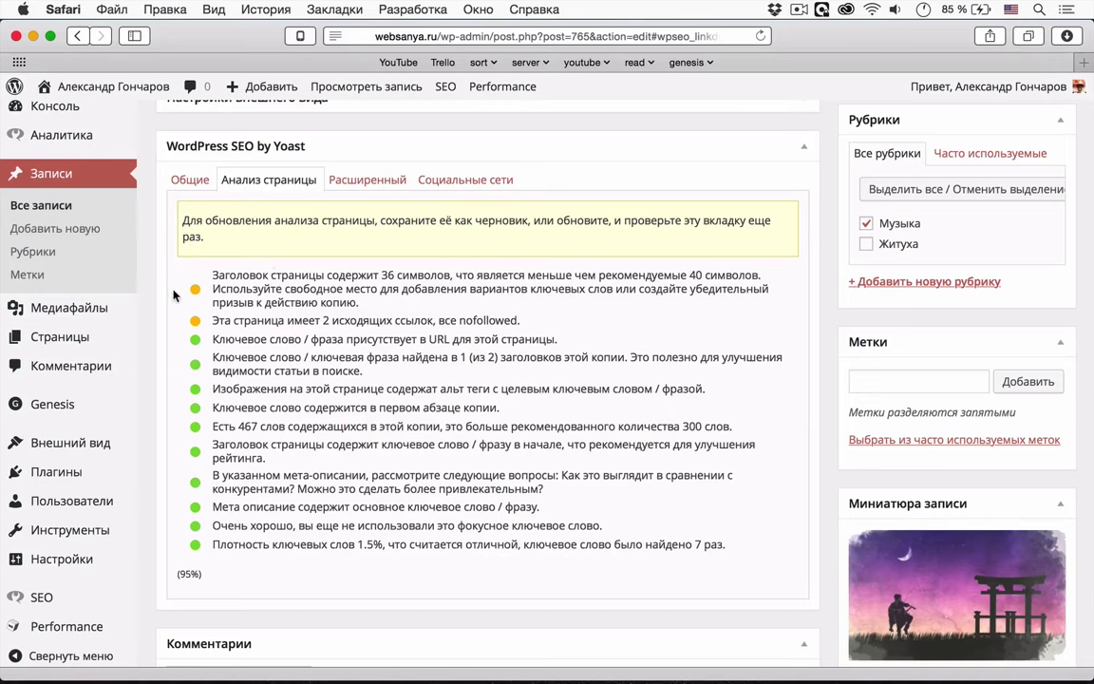
click(190, 183)
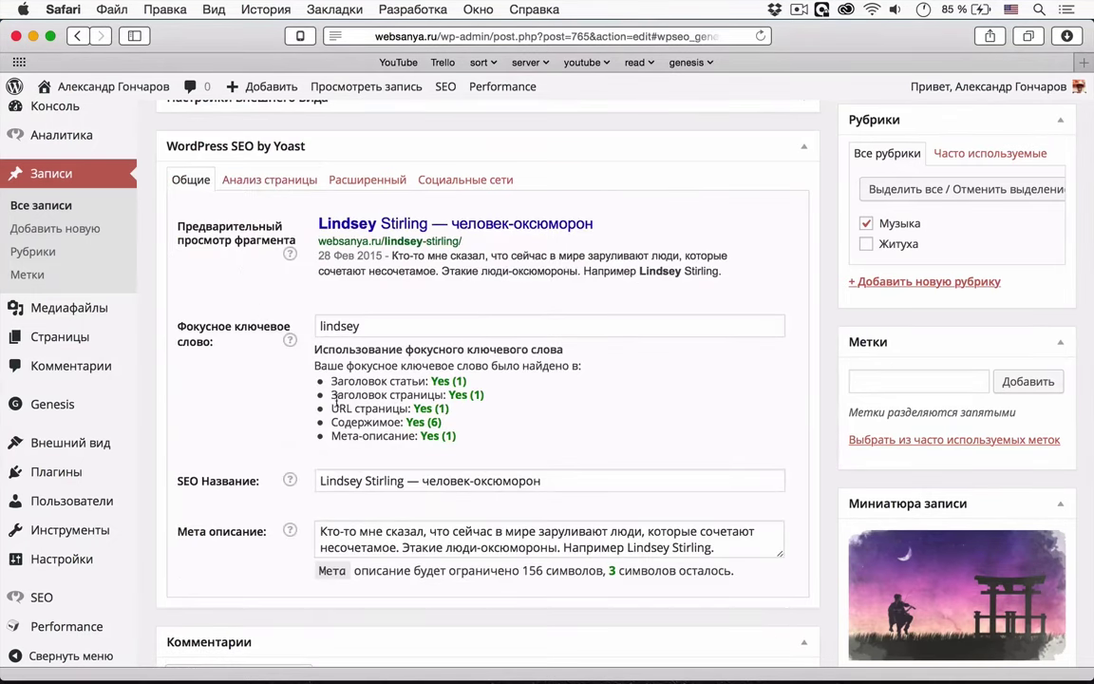
click(280, 183)
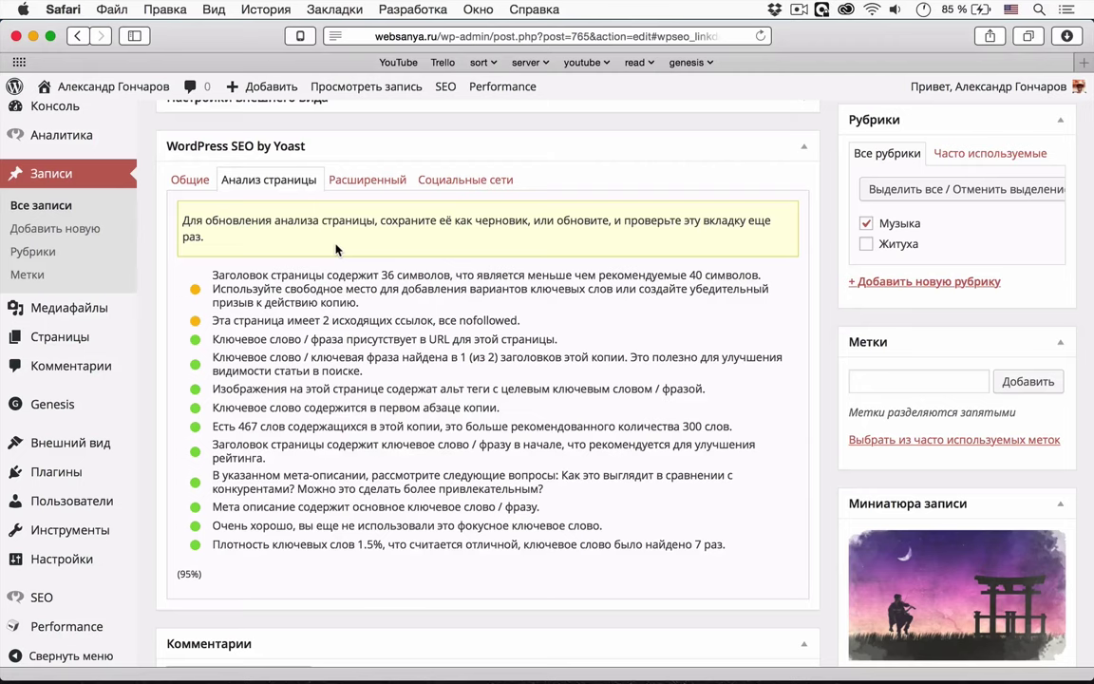
Examine the post's Facebook and Twitter title, description and image fields in the Yoast social settings.
click(464, 180)
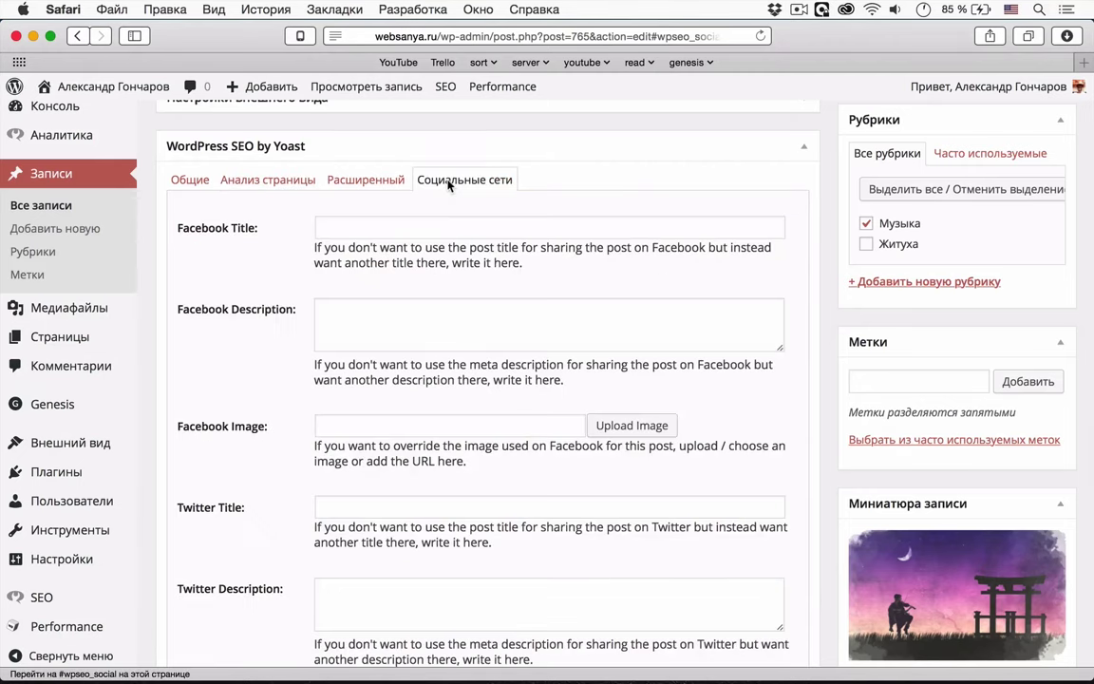
scroll(509, 361, down, 5)
scroll(508, 361, up, 3)
scroll(510, 368, up, 1)
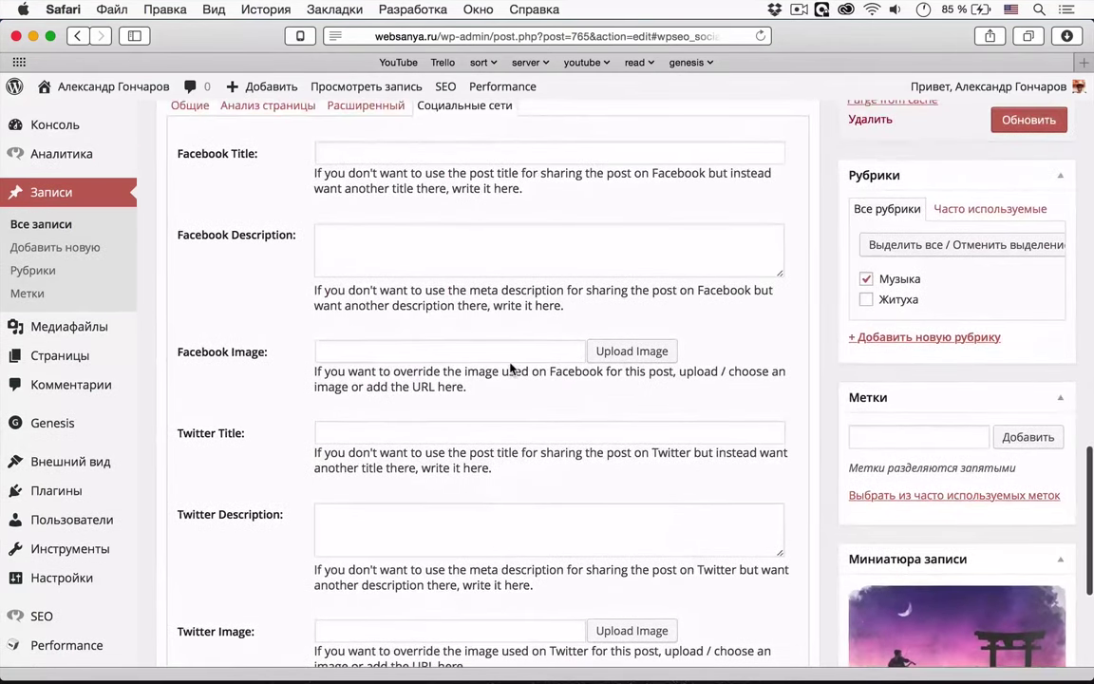
scroll(427, 224, down, 1)
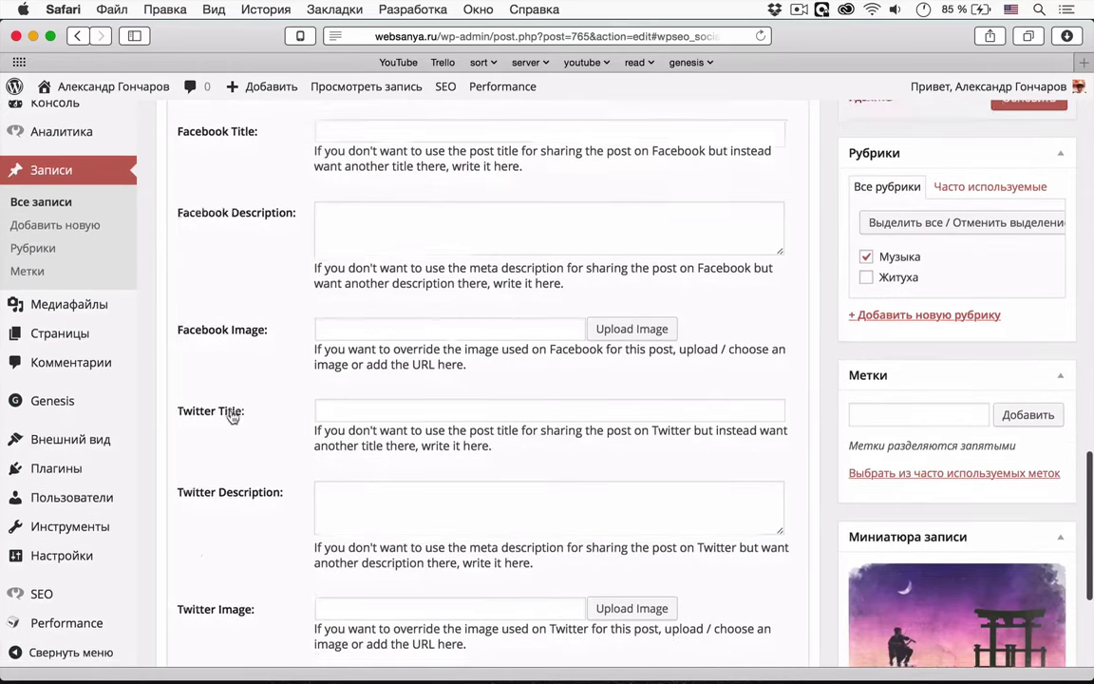
scroll(232, 415, down, 4)
scroll(232, 398, up, 5)
scroll(231, 399, down, 3)
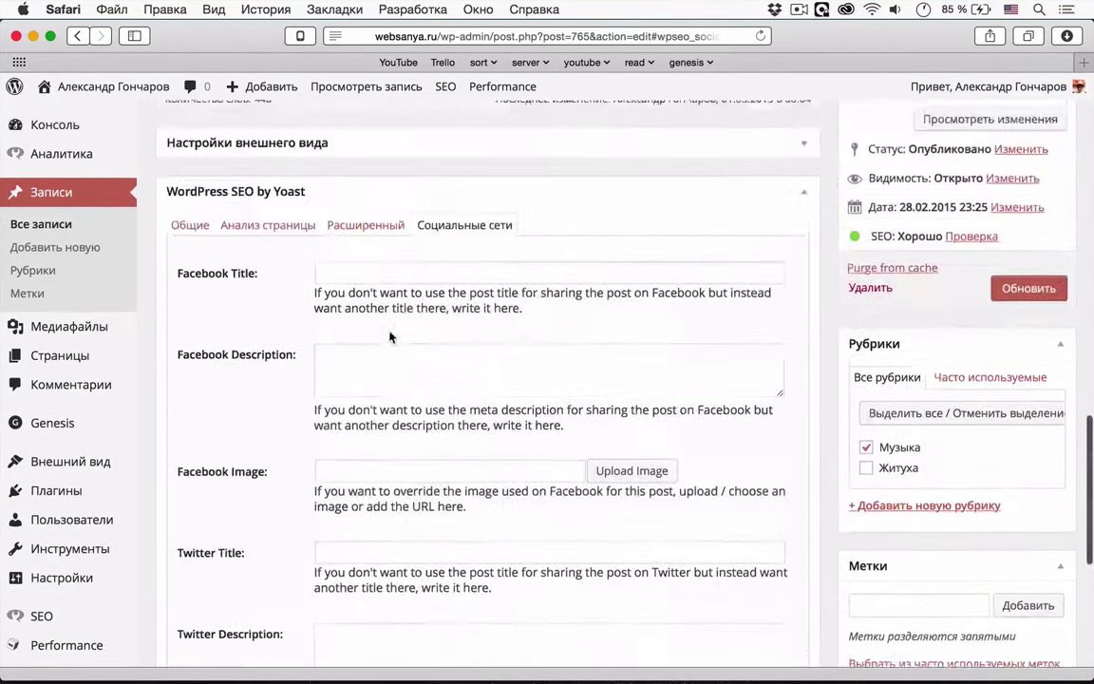
scroll(391, 334, up, 7)
Review the post's general and advanced Yoast settings, then its social network fields once more.
click(190, 245)
scroll(381, 420, down, 5)
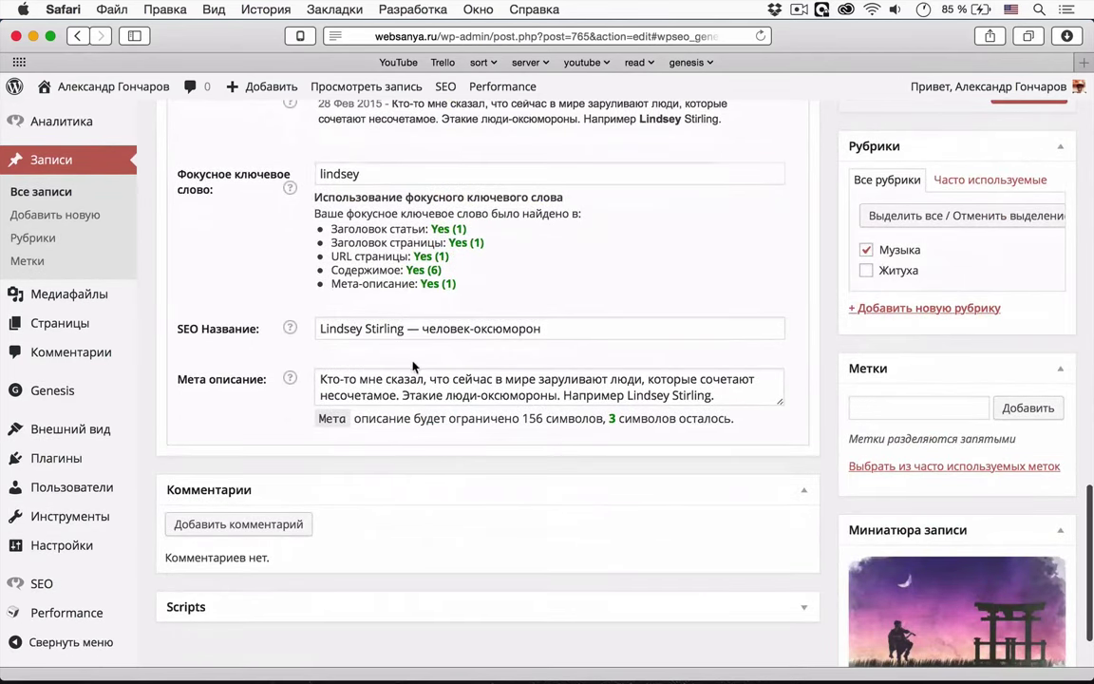
scroll(239, 351, up, 5)
click(368, 229)
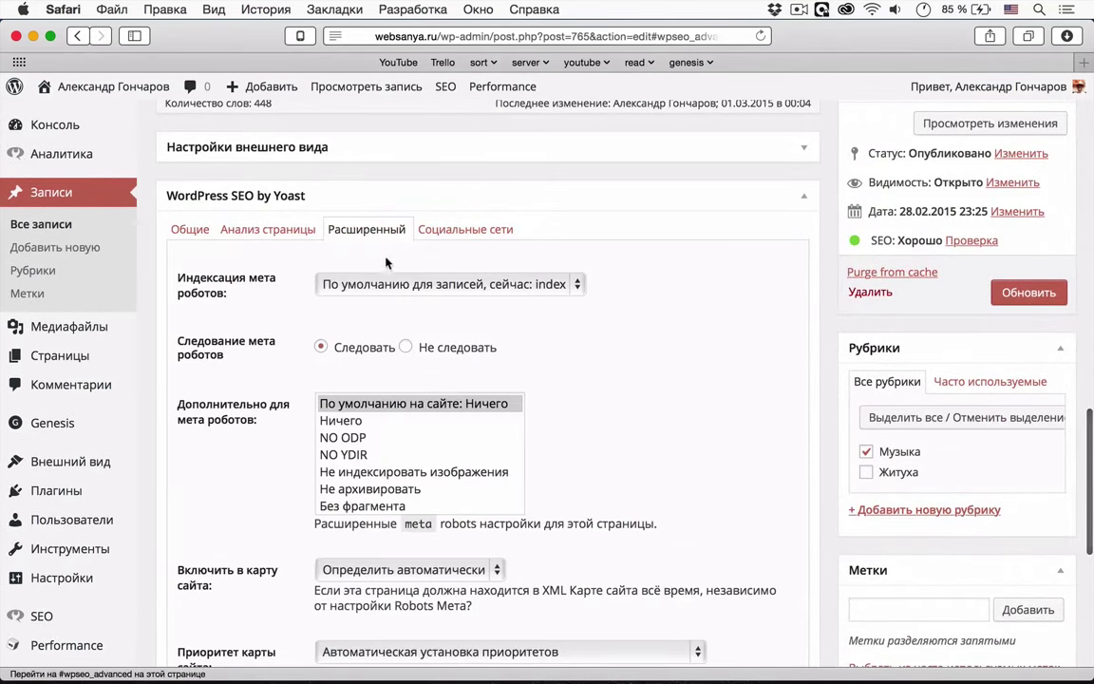
click(439, 236)
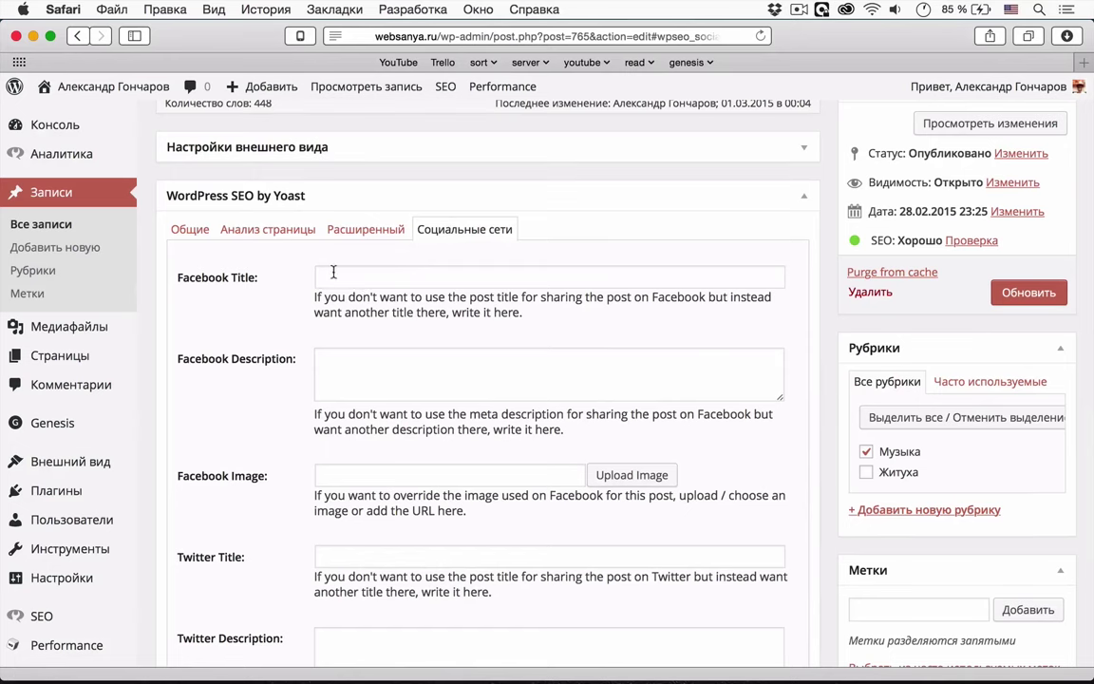
scroll(427, 333, down, 3)
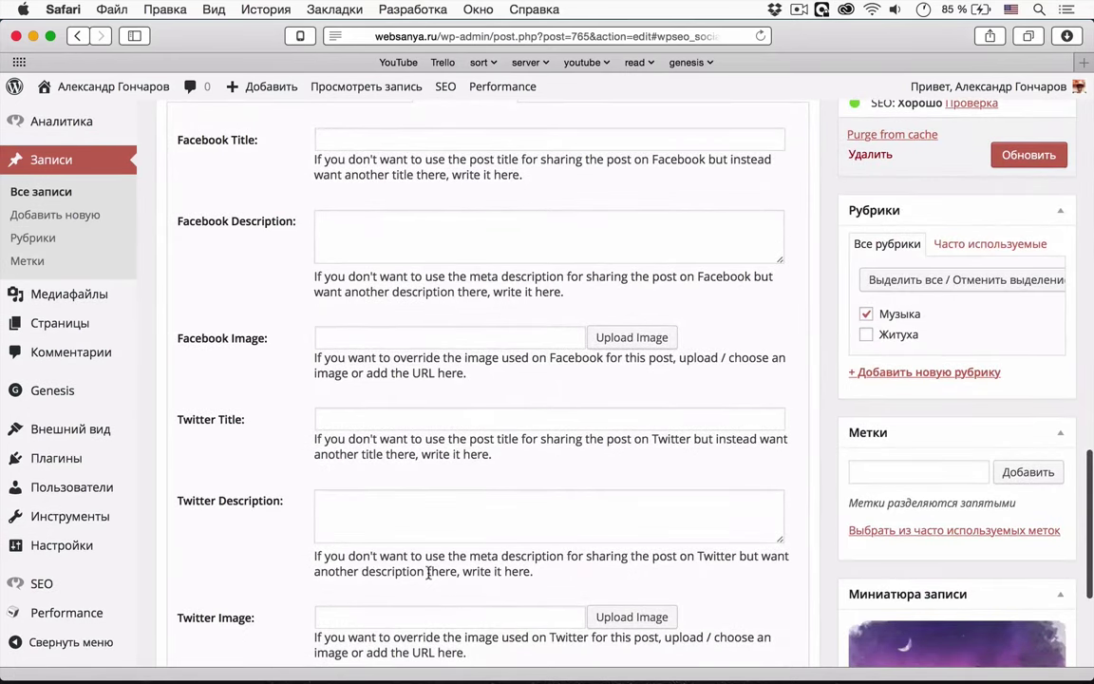
scroll(428, 572, down, 2)
scroll(589, 275, up, 5)
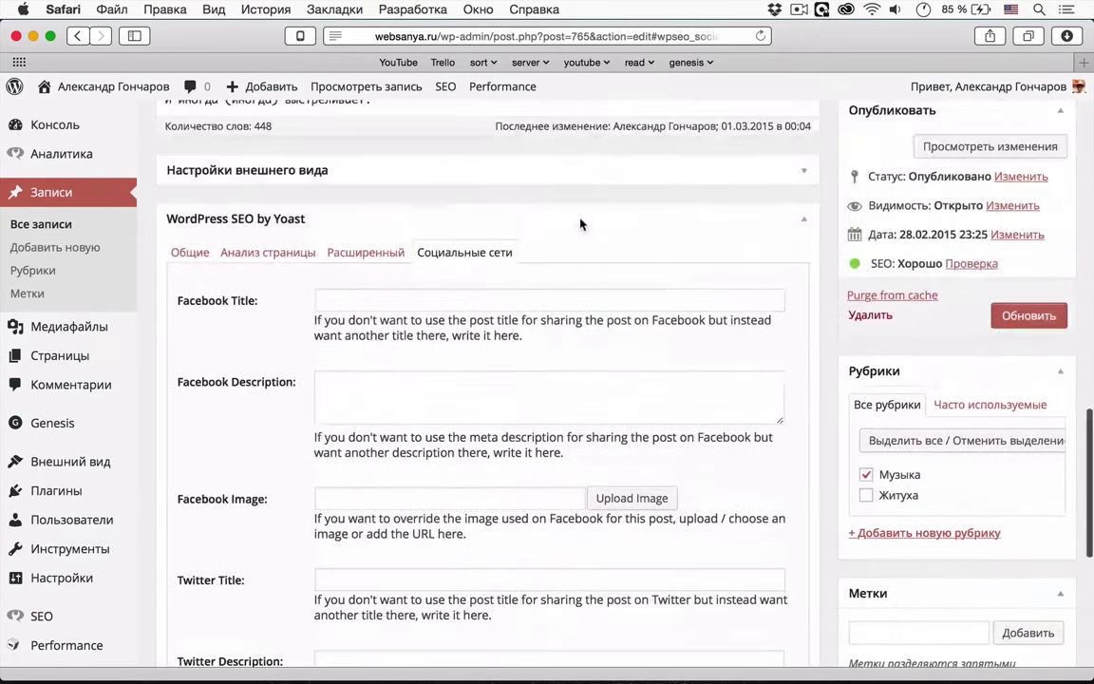
Examine the post's advanced Yoast settings: meta robots index and follow, extra robots options, sitemap inclusion and priority, canonical URL and 301 redirect.
click(361, 254)
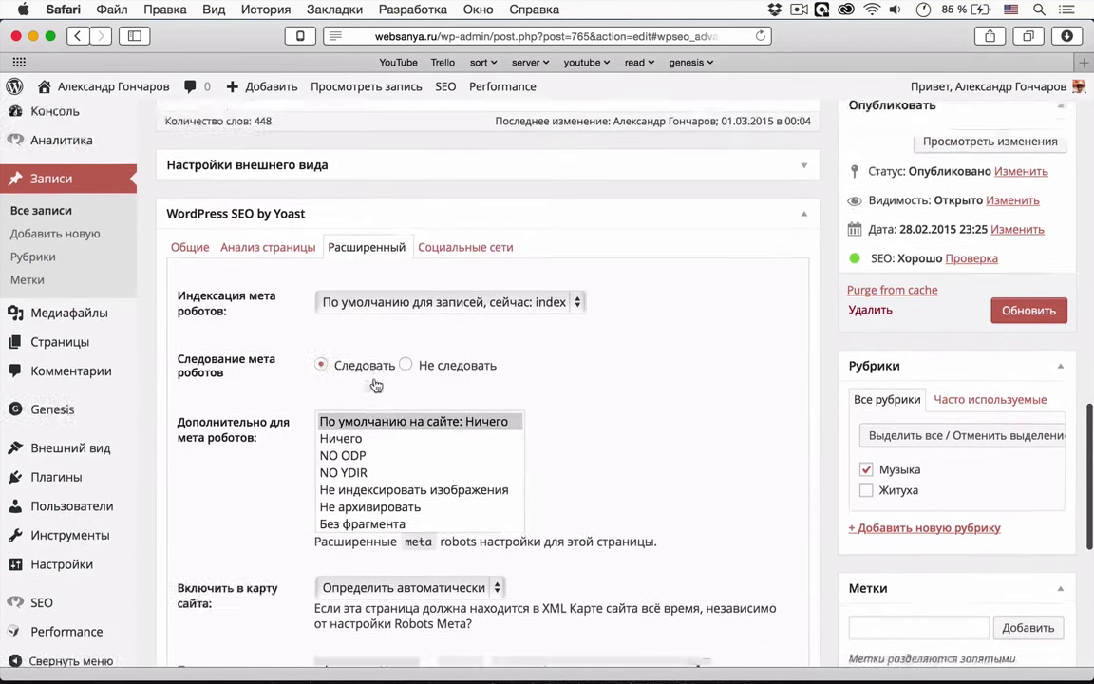
scroll(376, 384, down, 1)
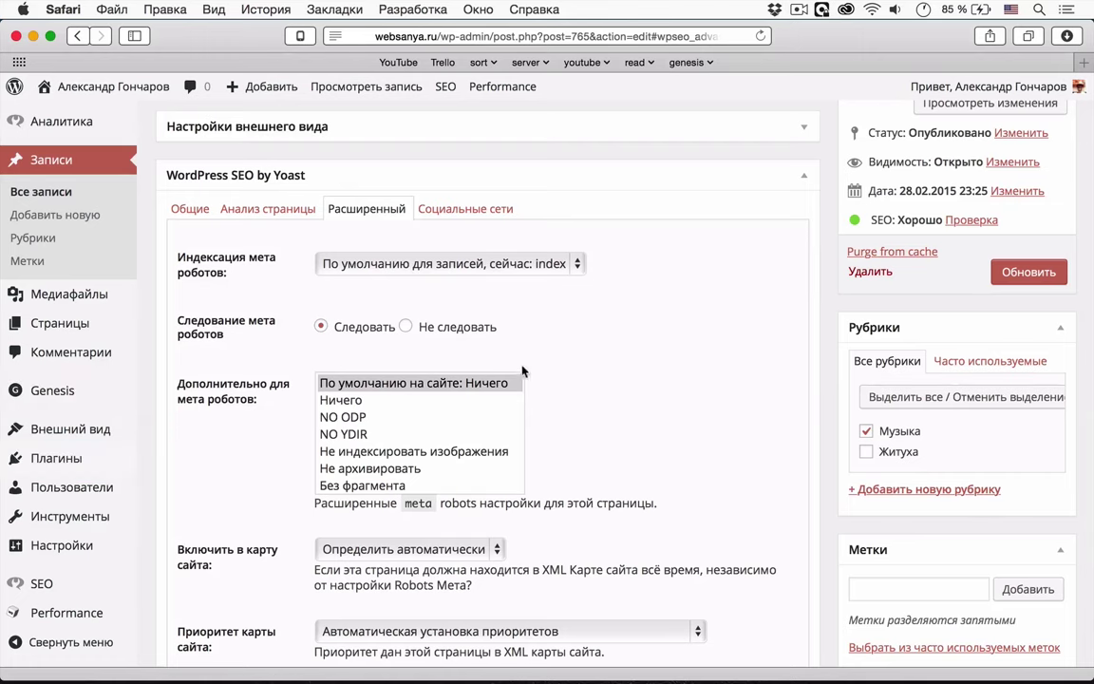
scroll(478, 337, down, 1)
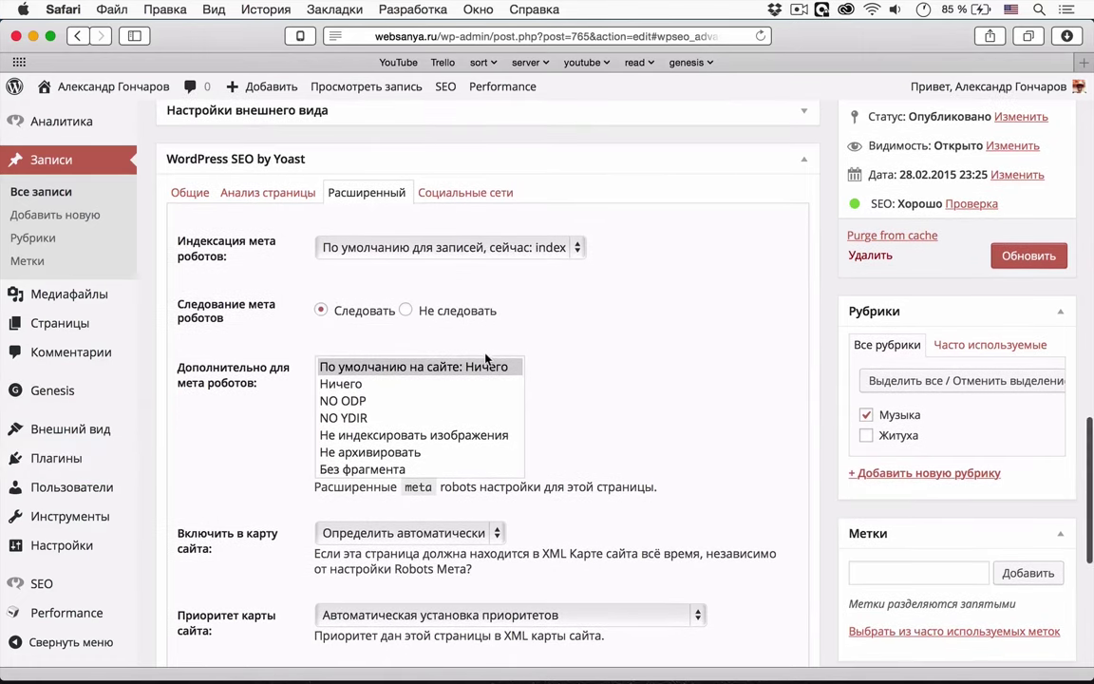
click(508, 252)
key(Escape)
scroll(416, 302, up, 1)
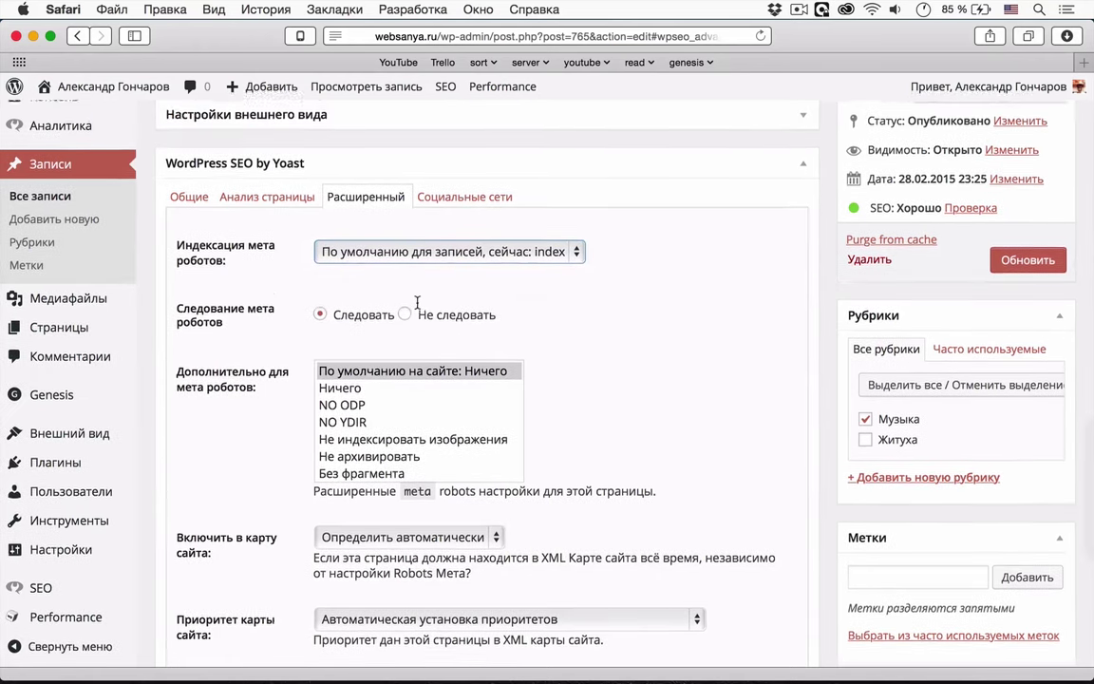
scroll(416, 302, down, 3)
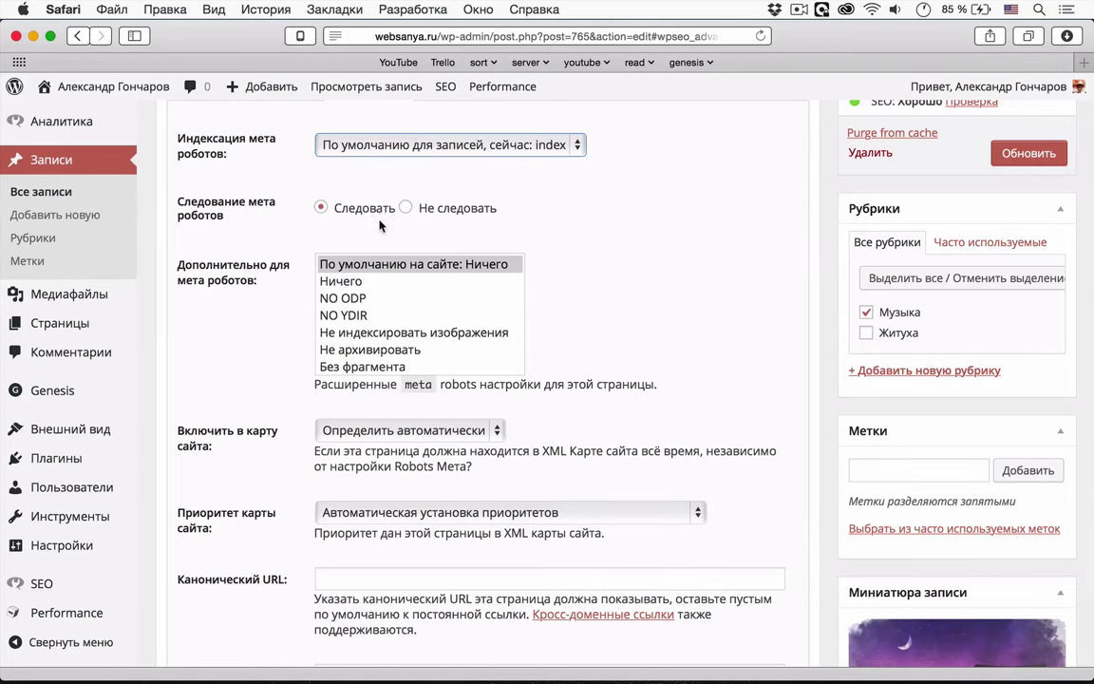
scroll(423, 228, down, 5)
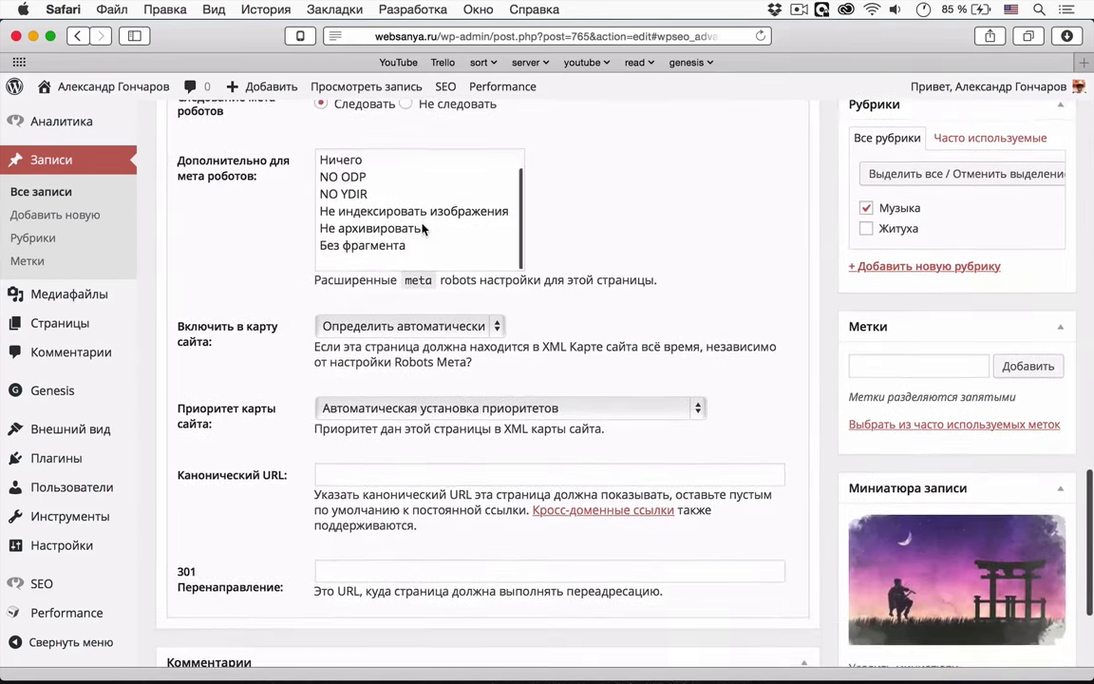
scroll(423, 229, up, 2)
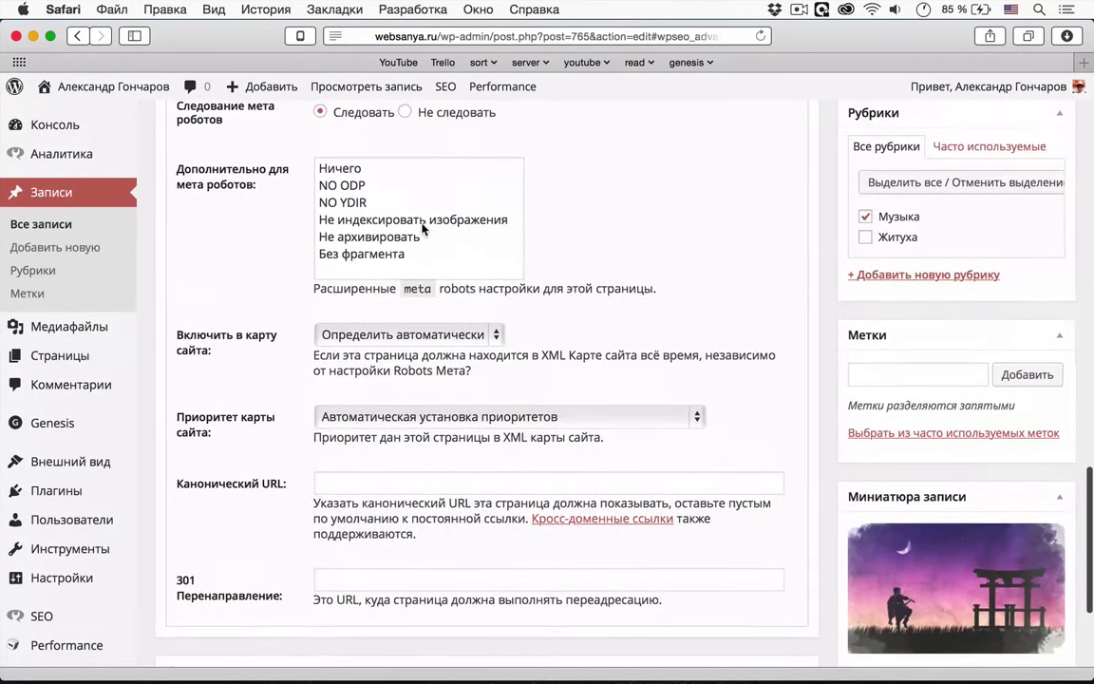
scroll(423, 229, up, 5)
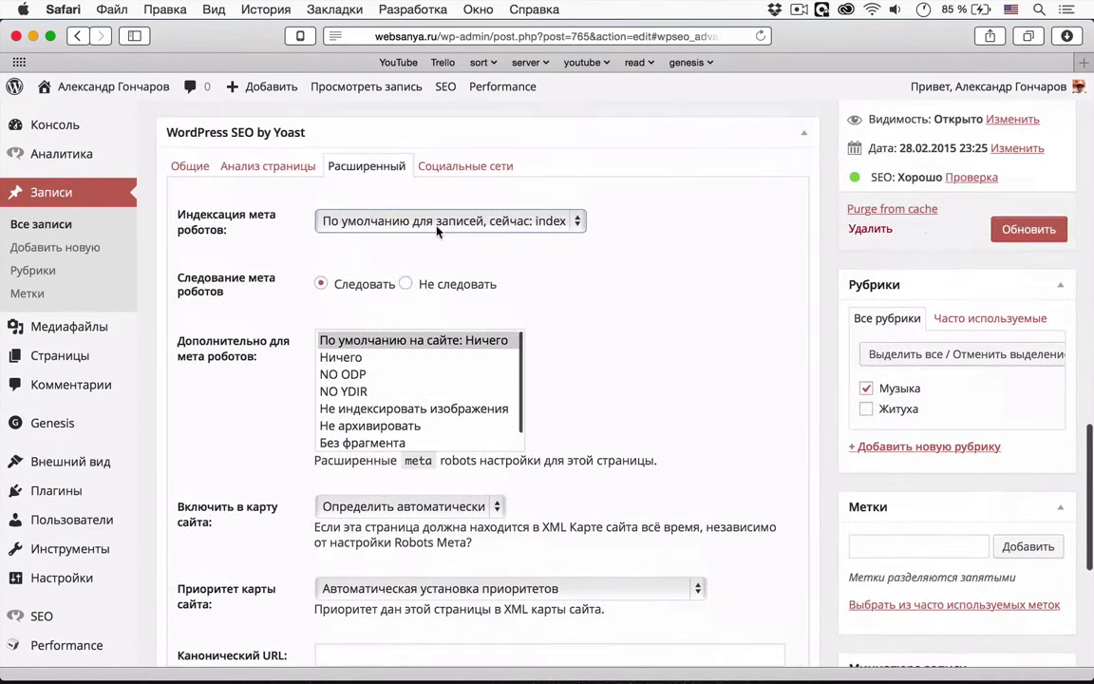
scroll(453, 373, up, 20)
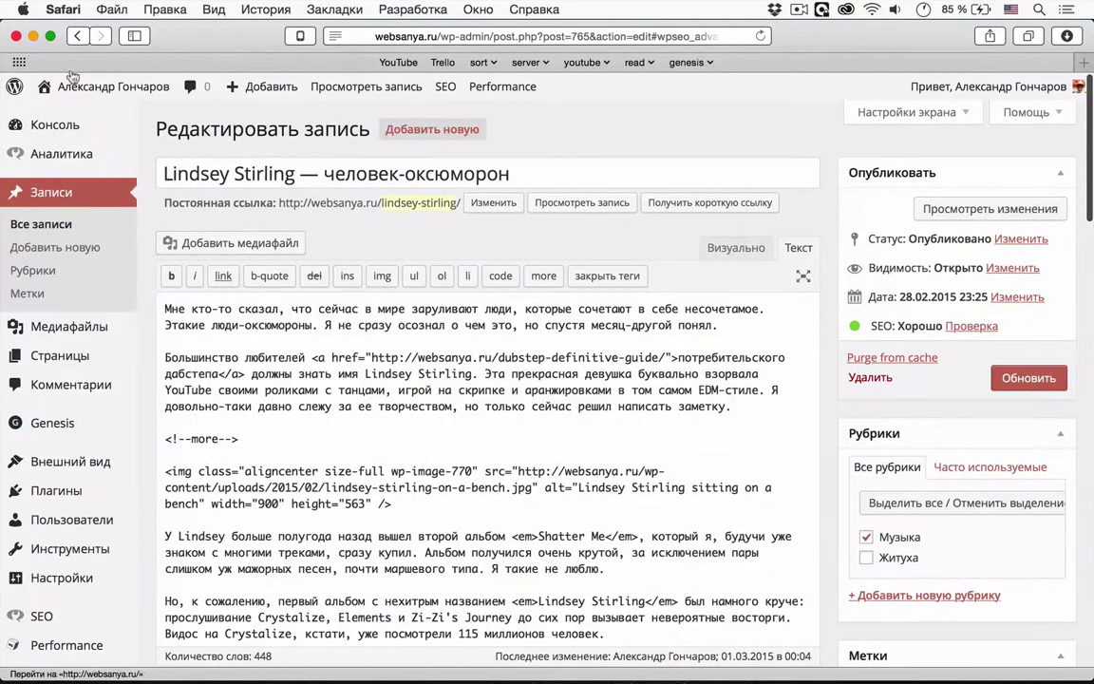
Close the post editor window and read the Google Developers «Начало работы» guide on mobile-optimized sites, including its table of situations and instructions.
click(15, 36)
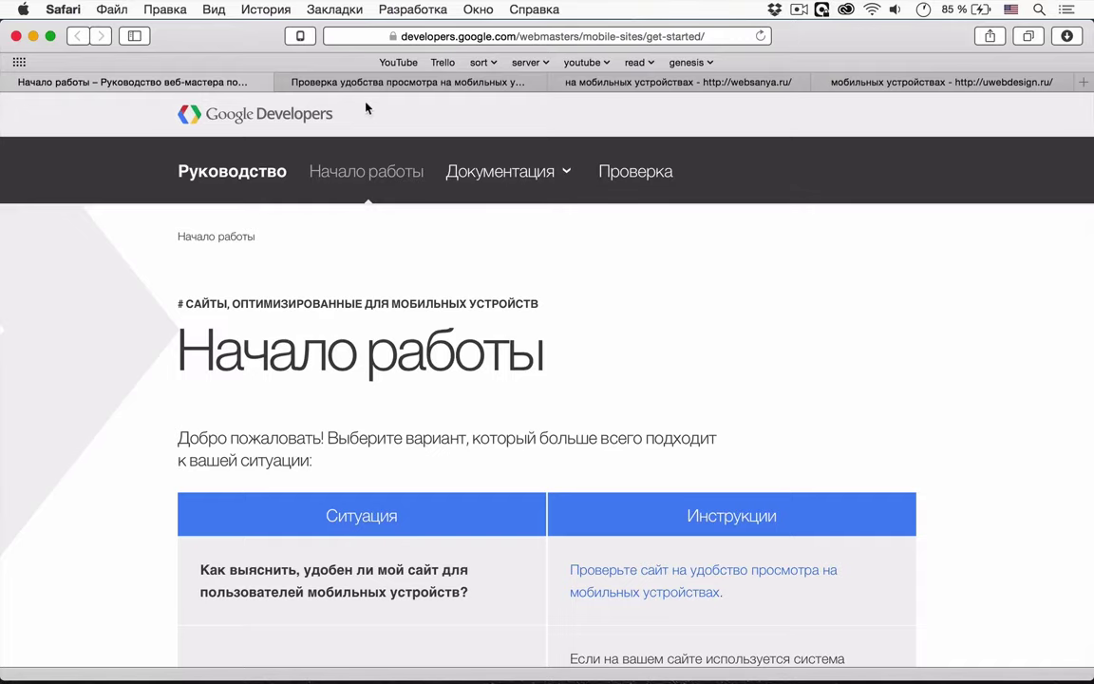
scroll(549, 352, down, 3)
scroll(549, 351, down, 10)
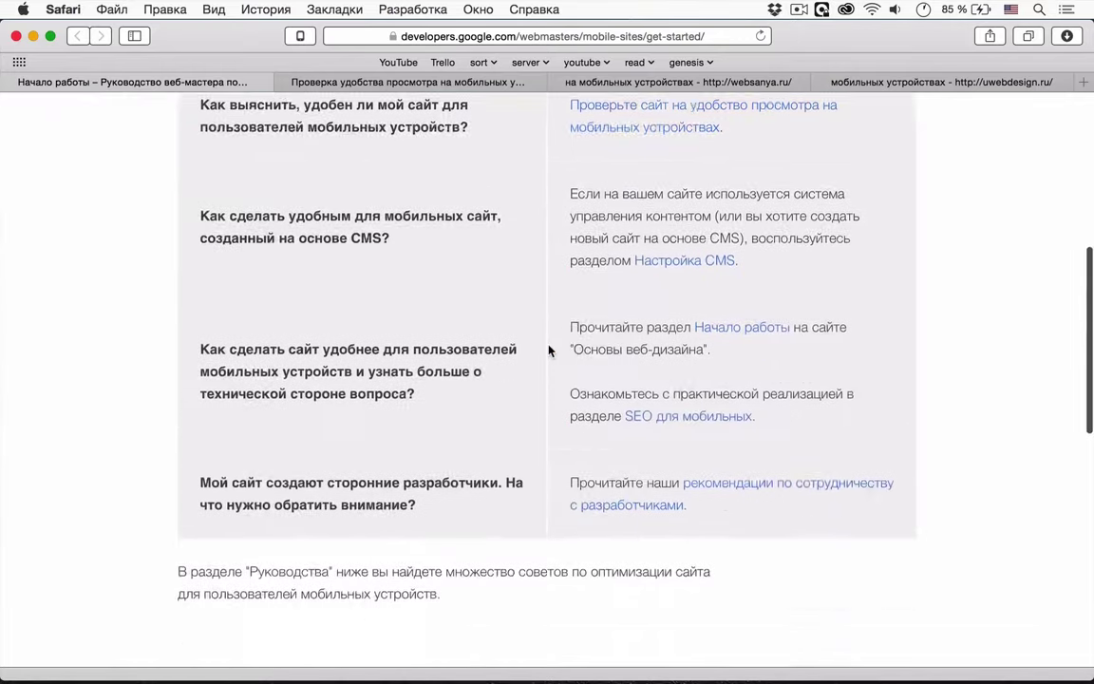
scroll(542, 513, up, 8)
scroll(542, 513, up, 1)
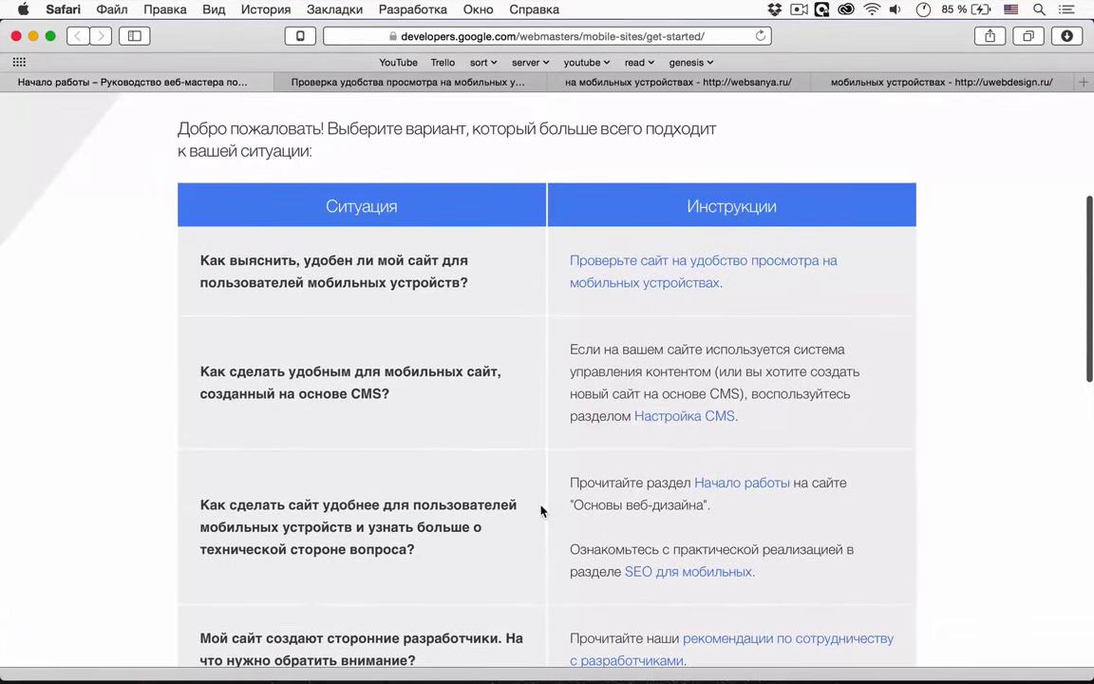
scroll(413, 249, up, 4)
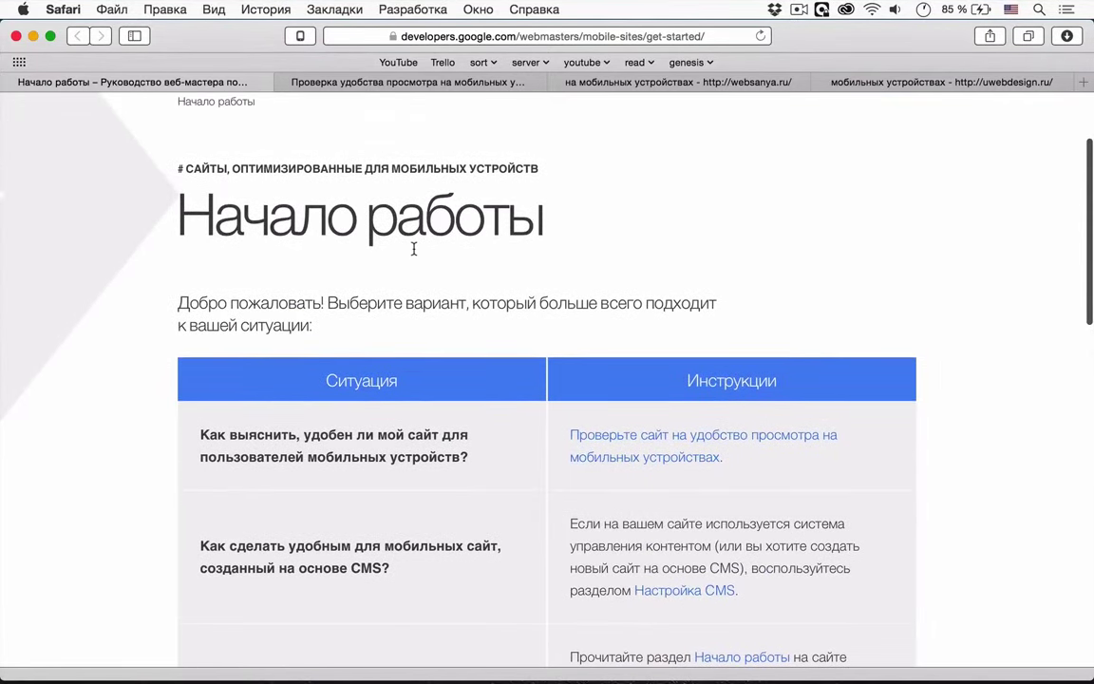
scroll(413, 249, up, 3)
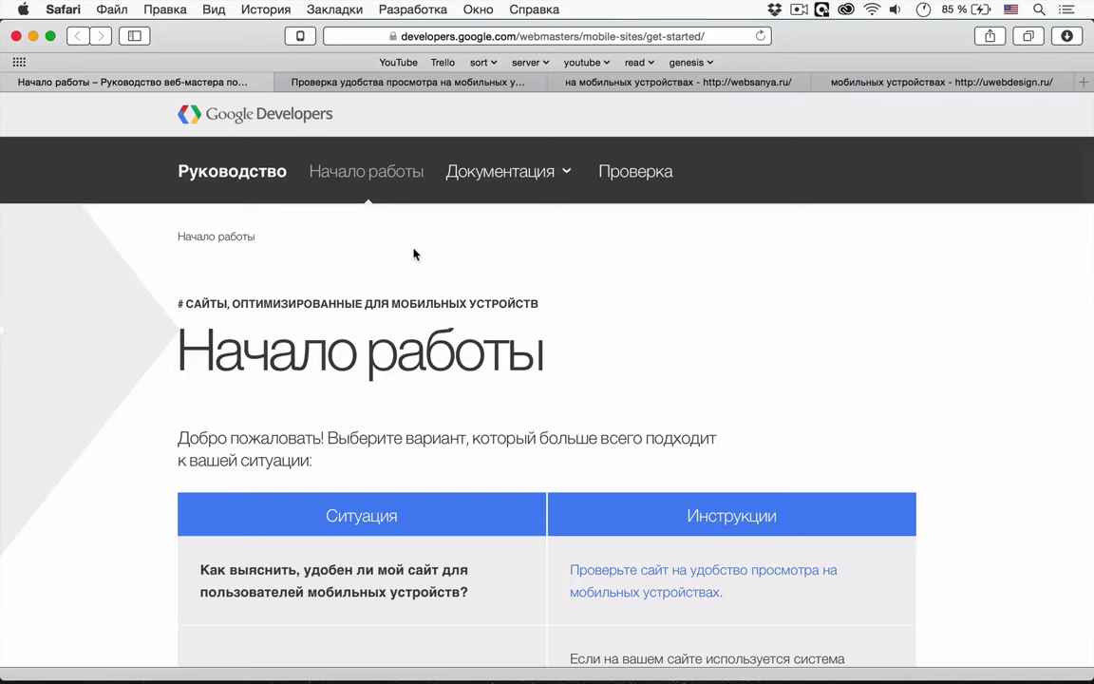
click(10, 82)
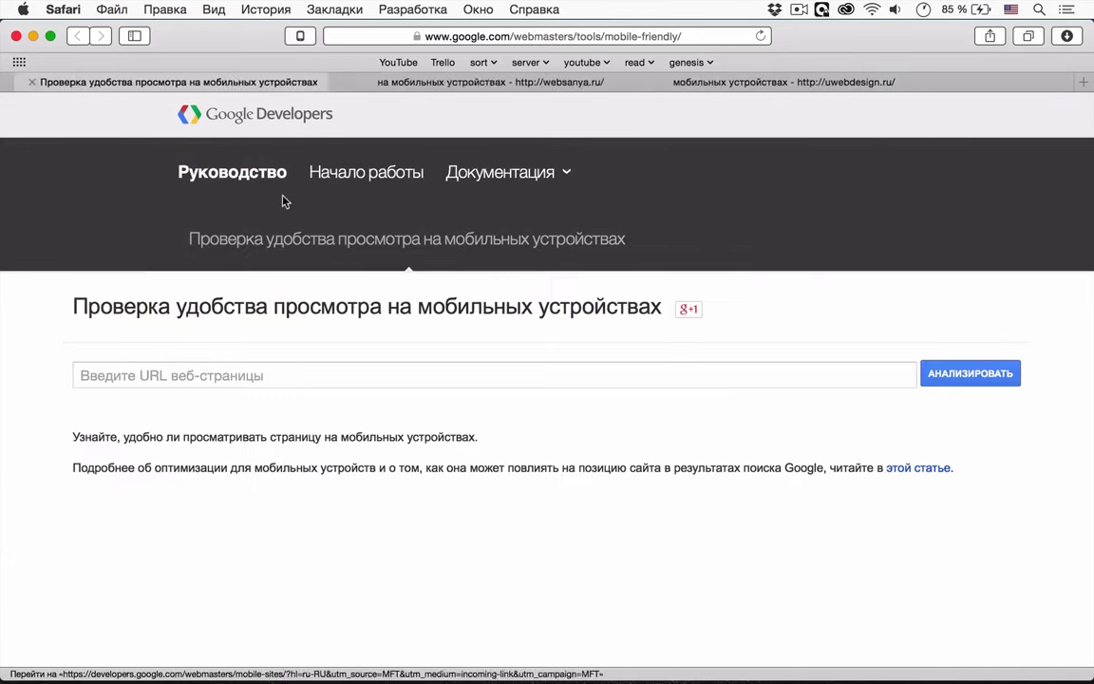
click(269, 372)
text(http://we)
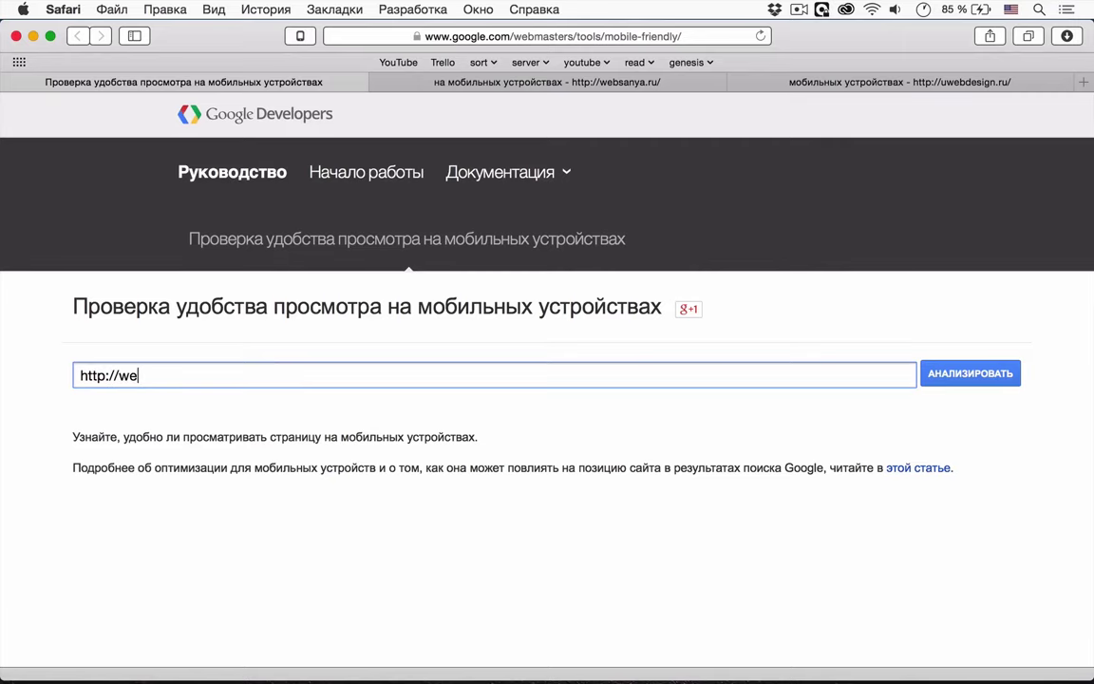
text(bsanya.ru)
key(Return)
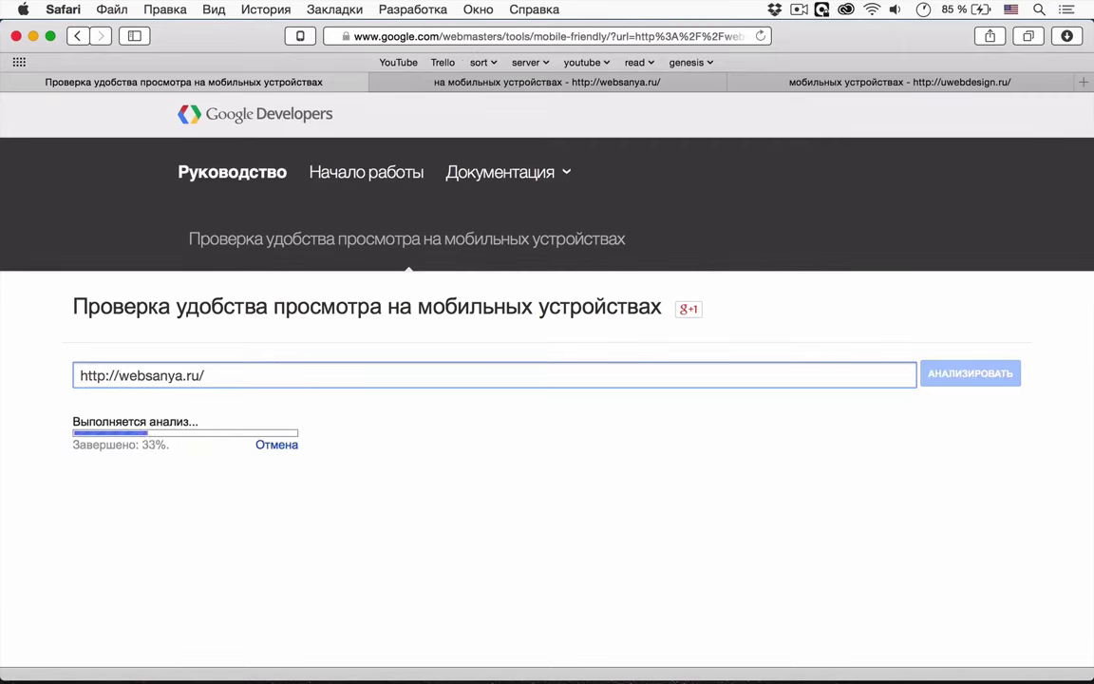